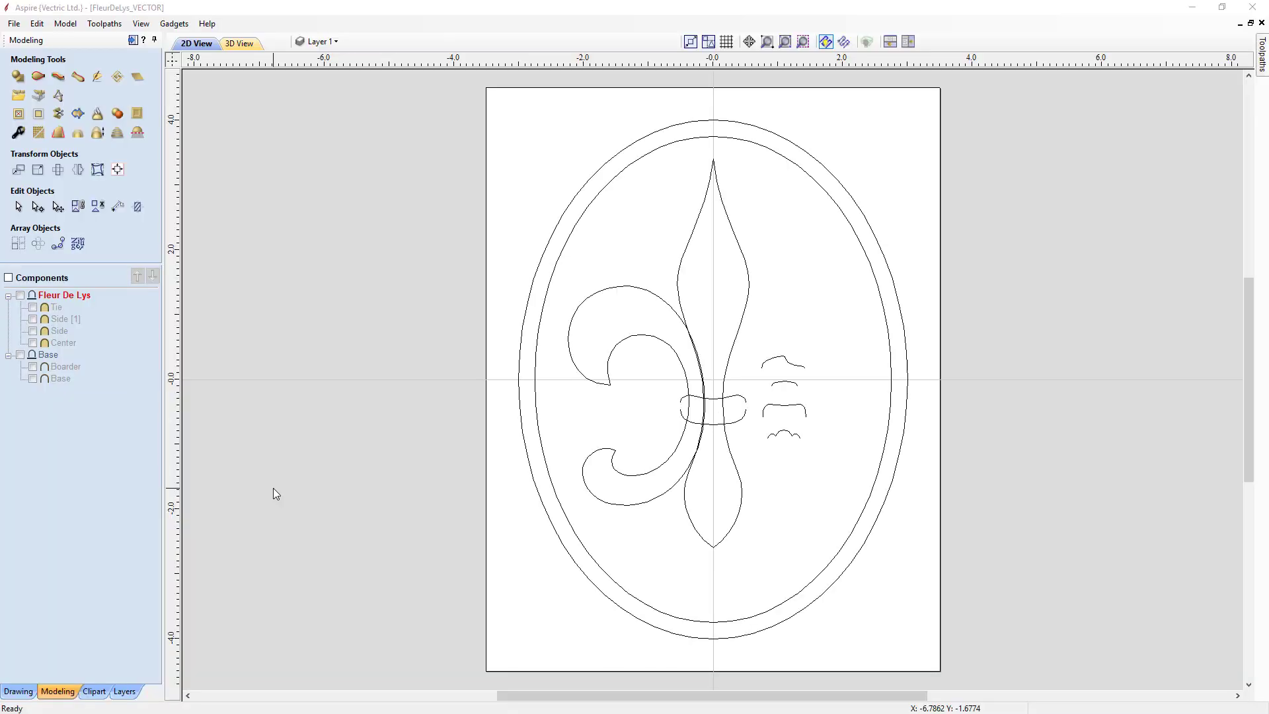
Show the Base and Fleur De Lys component levels of the finished model in the 3D view.
click(246, 44)
click(20, 355)
click(20, 296)
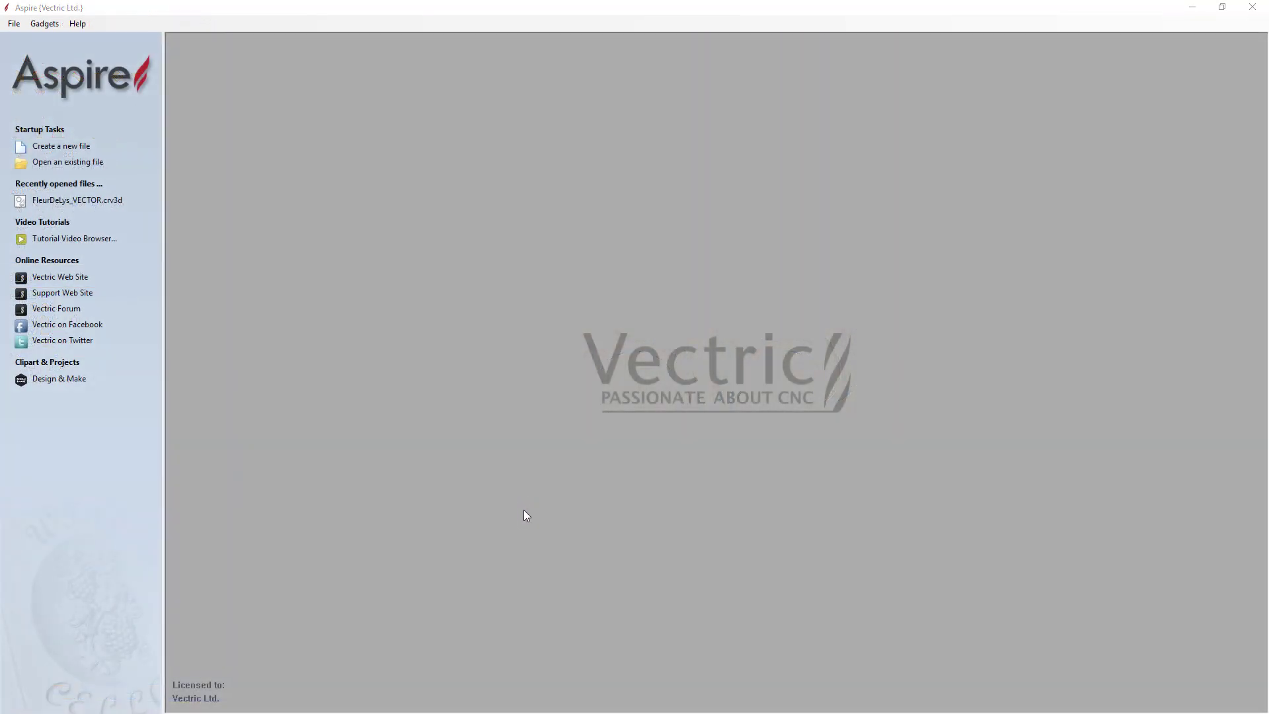
Open the existing file FleurDeLys_VECTOR.crv3d.
click(71, 164)
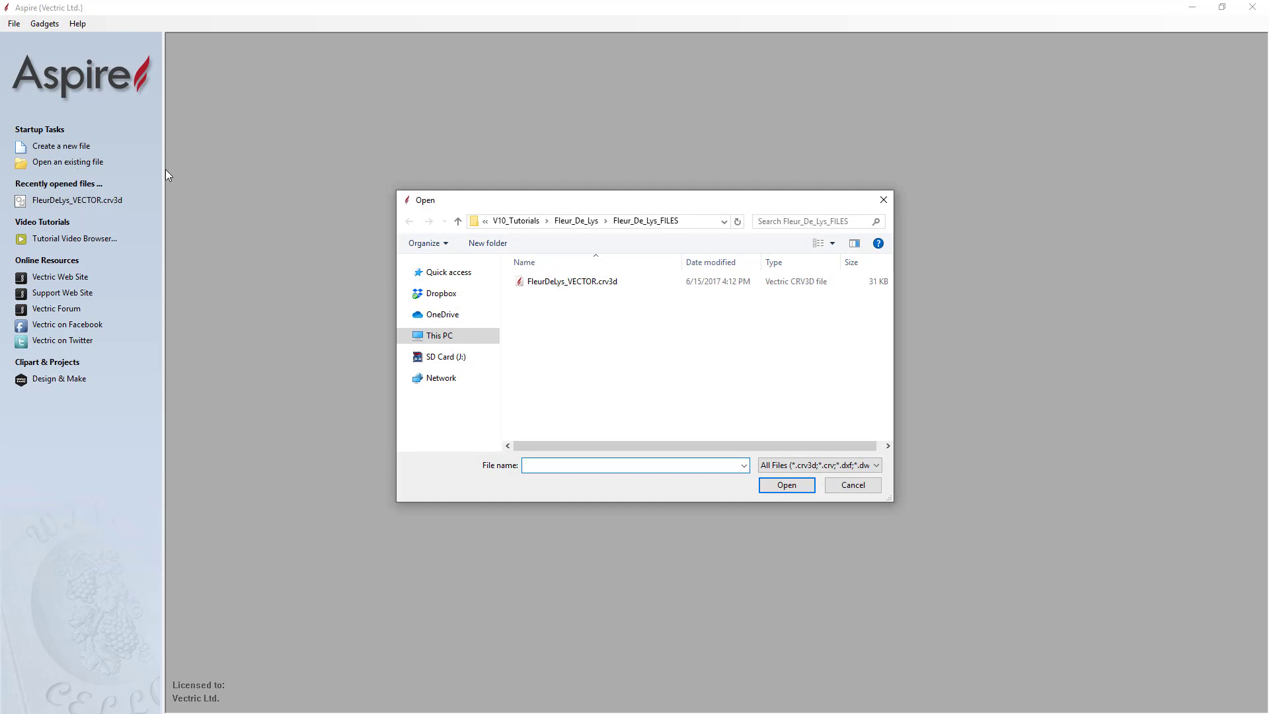
click(575, 284)
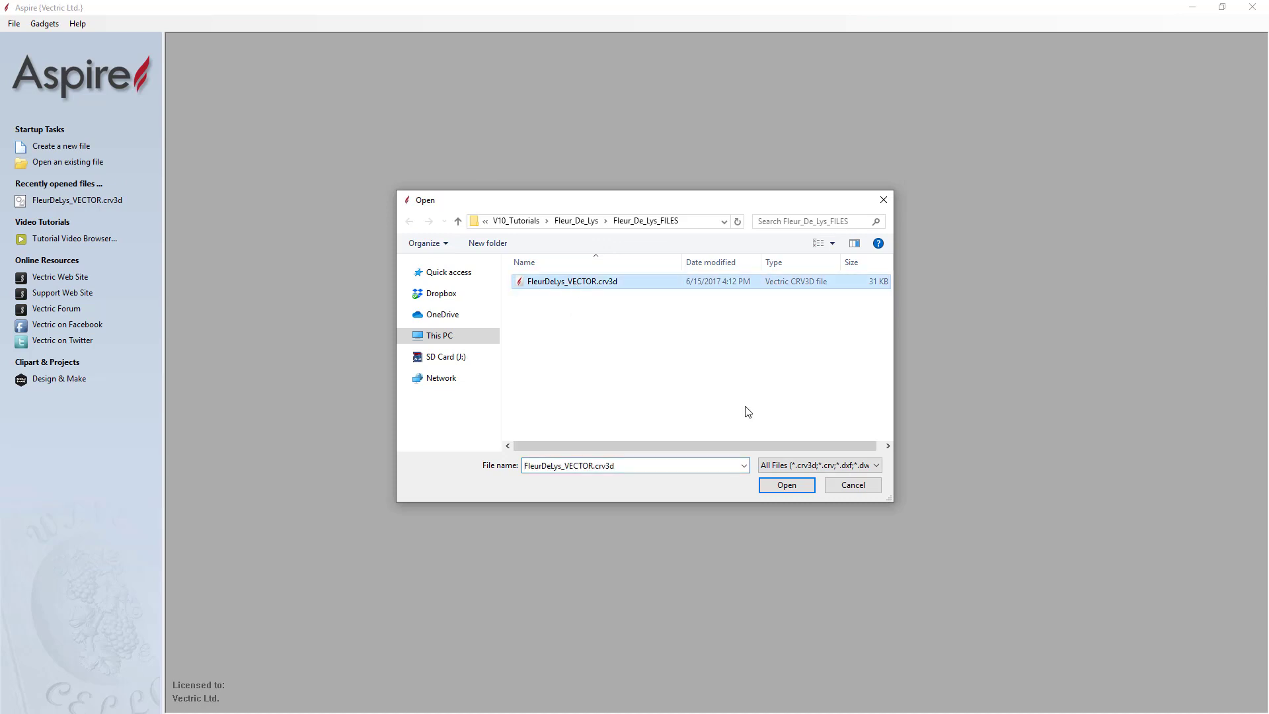
click(786, 485)
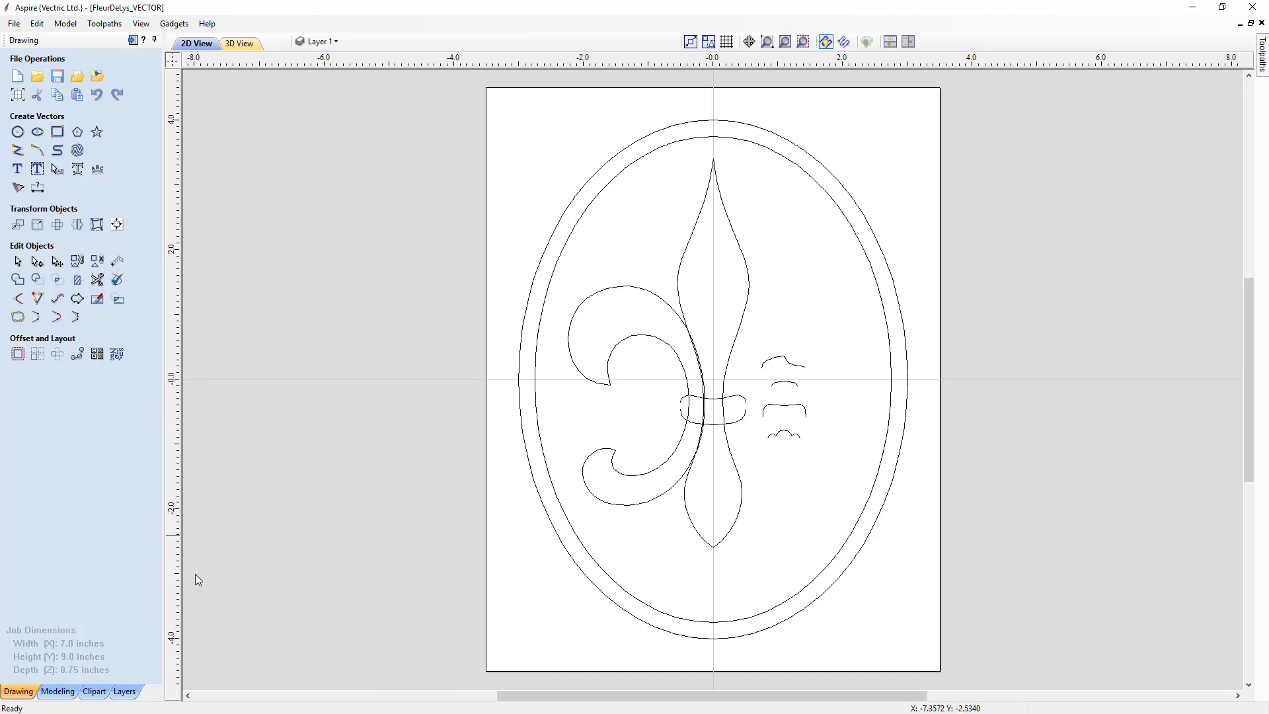
Arrange the 2D and 3D views side by side for modeling and view the 3D material straight down the Z axis.
click(69, 694)
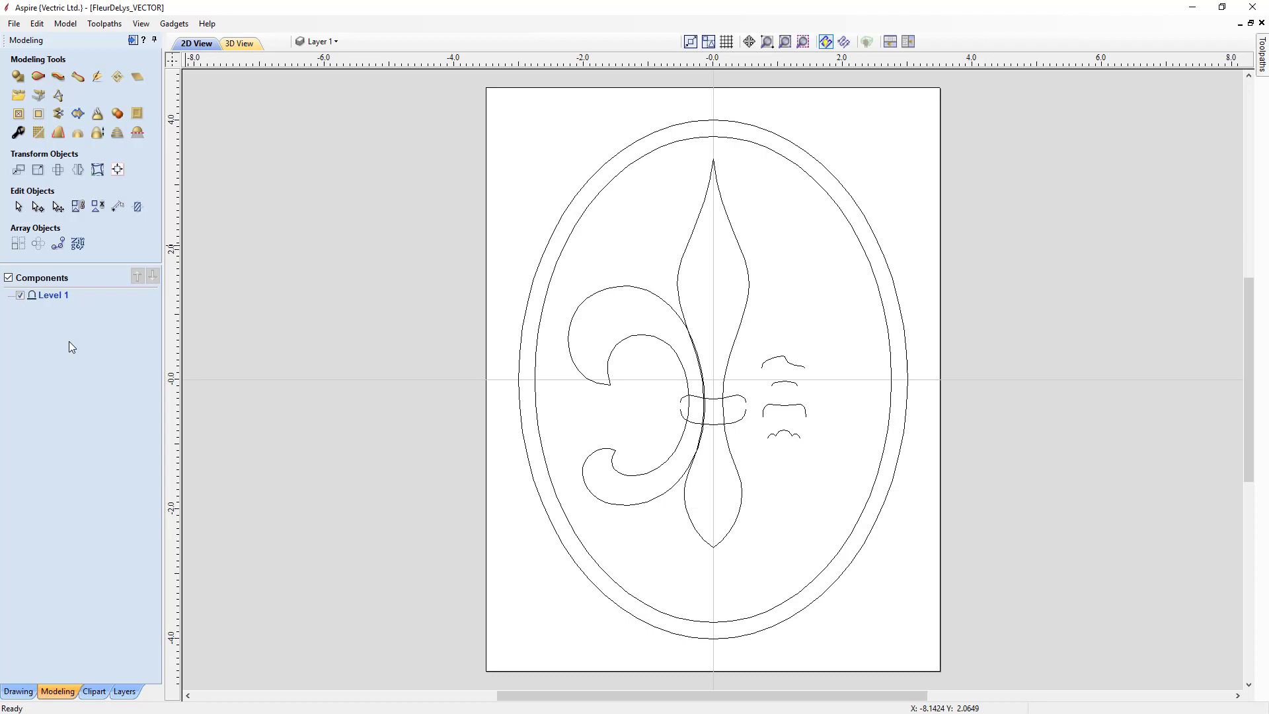
click(909, 41)
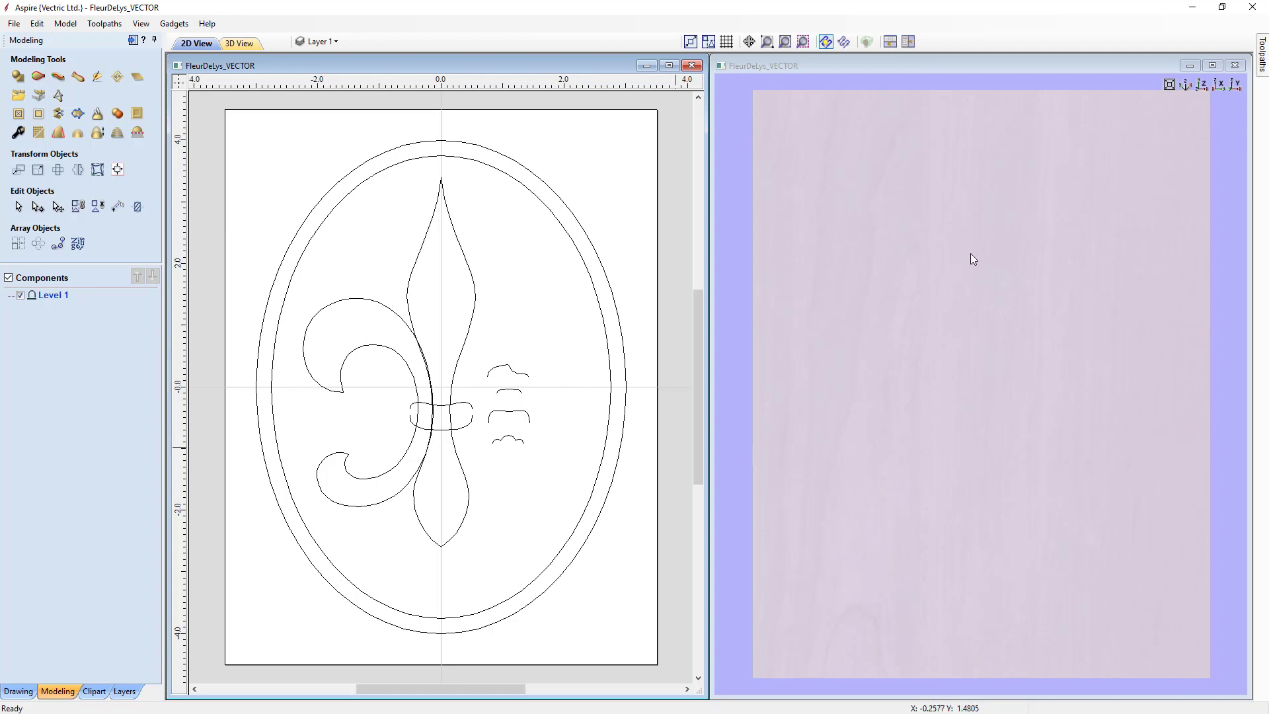
click(978, 490)
drag(978, 490, 1125, 249)
click(1206, 84)
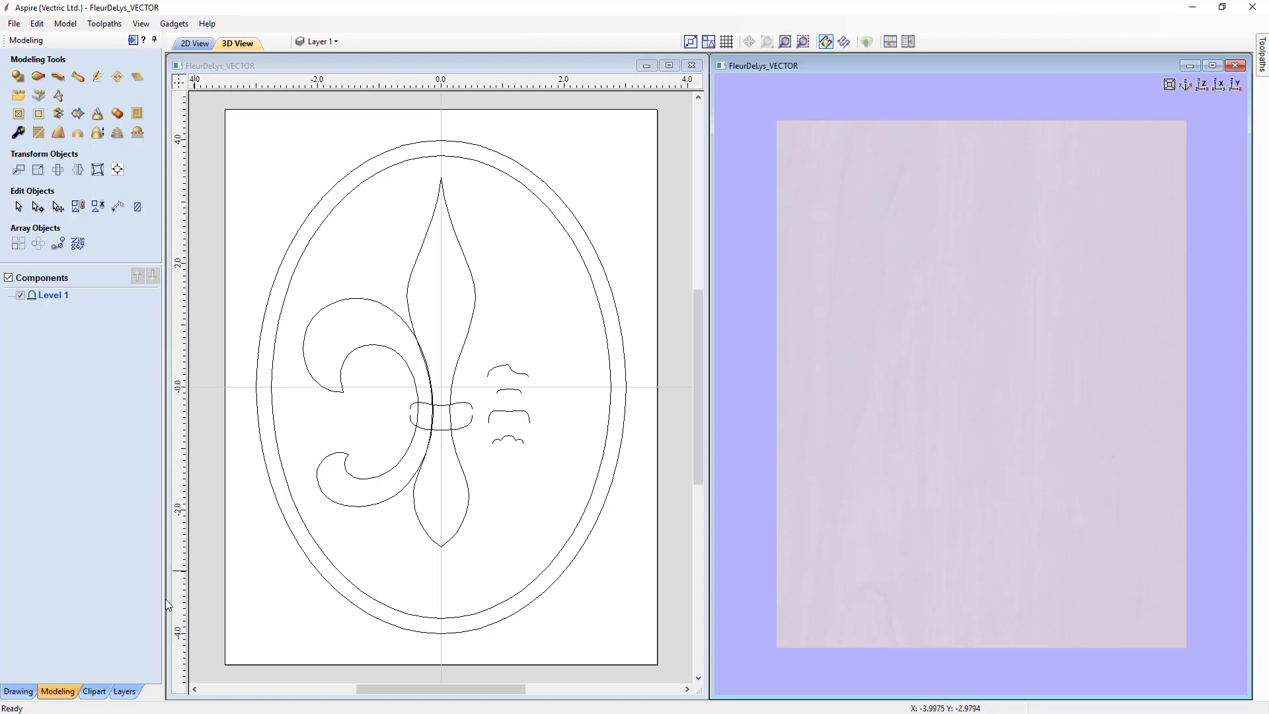
Change the modeling resolution in the job setup to High (3 x Slower).
click(18, 691)
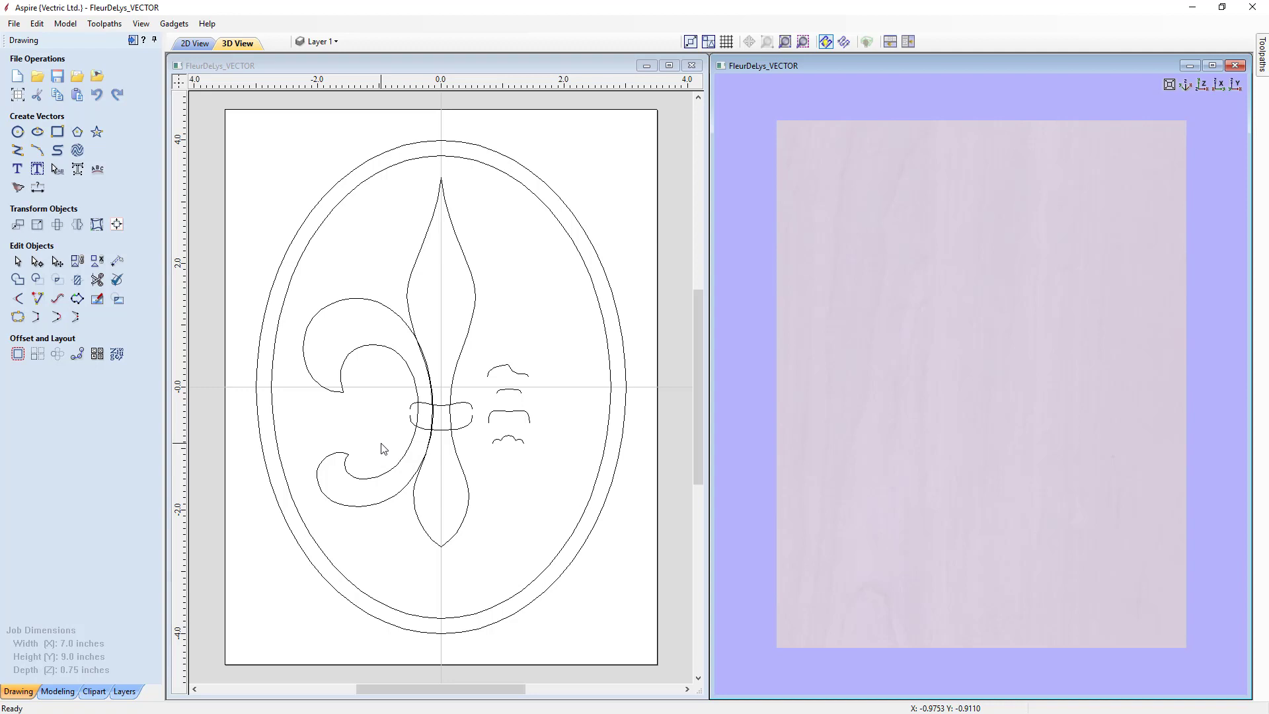
click(18, 96)
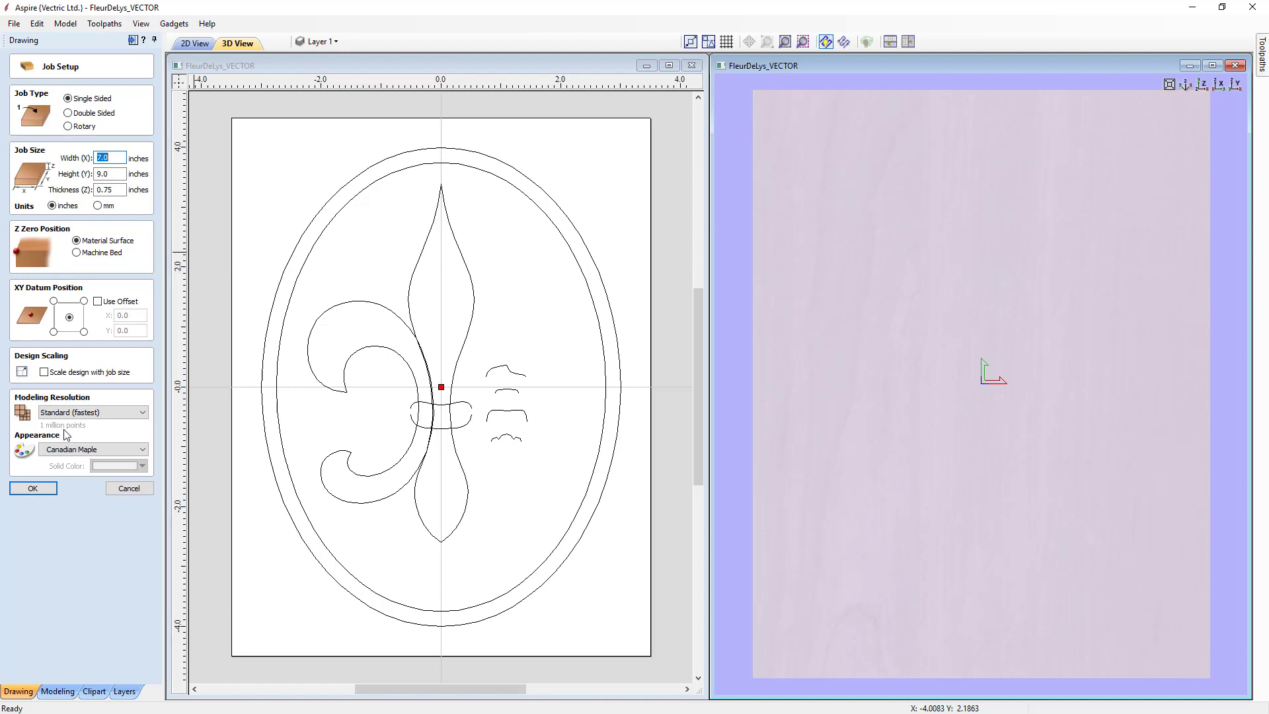
click(78, 412)
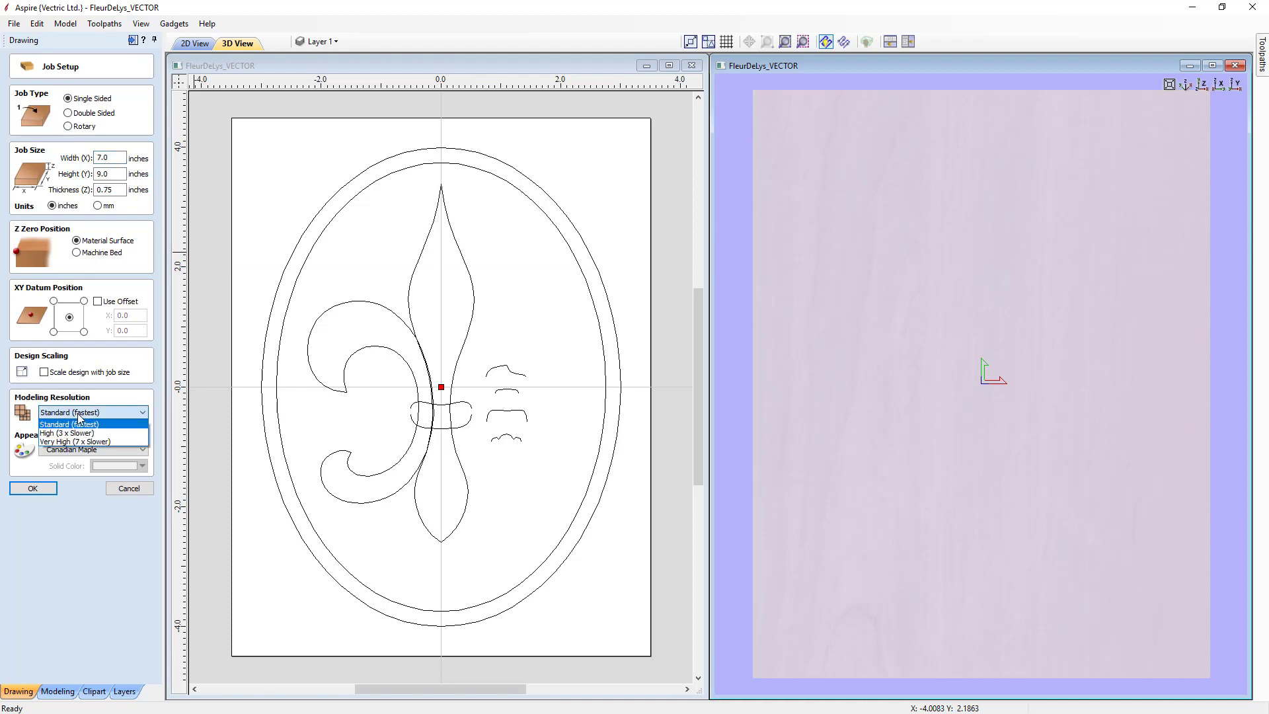
click(79, 434)
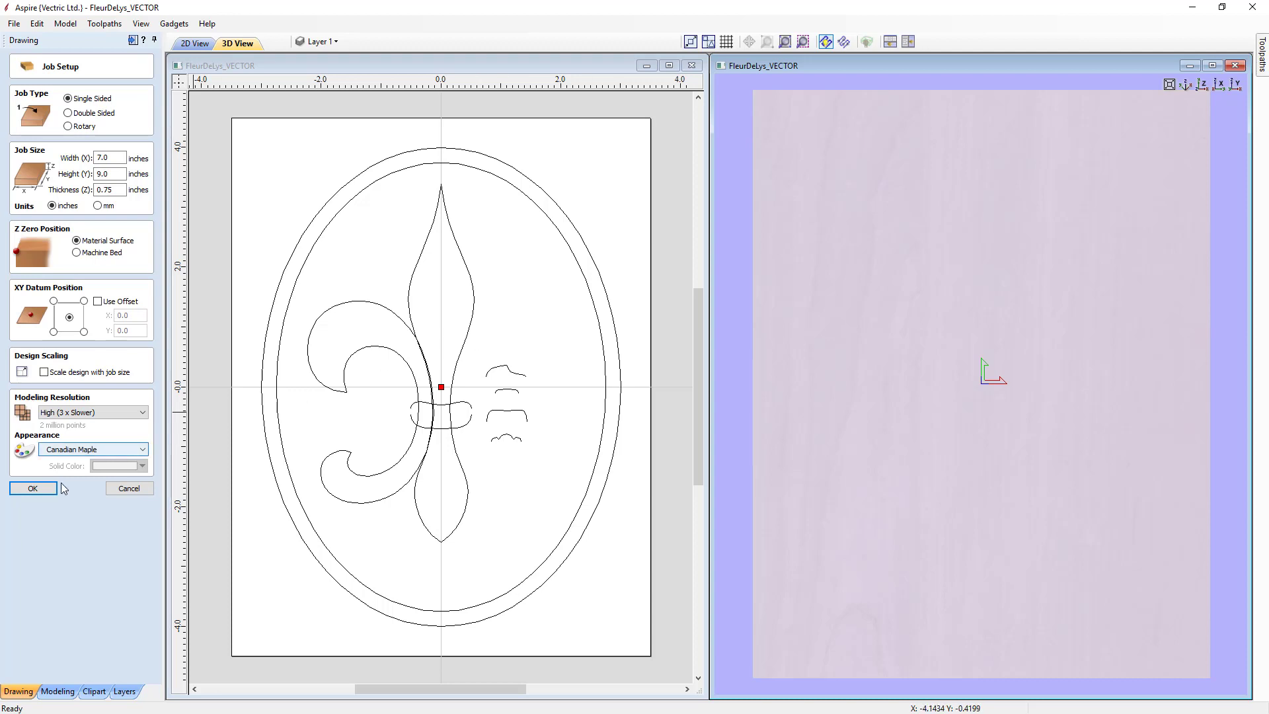
click(33, 489)
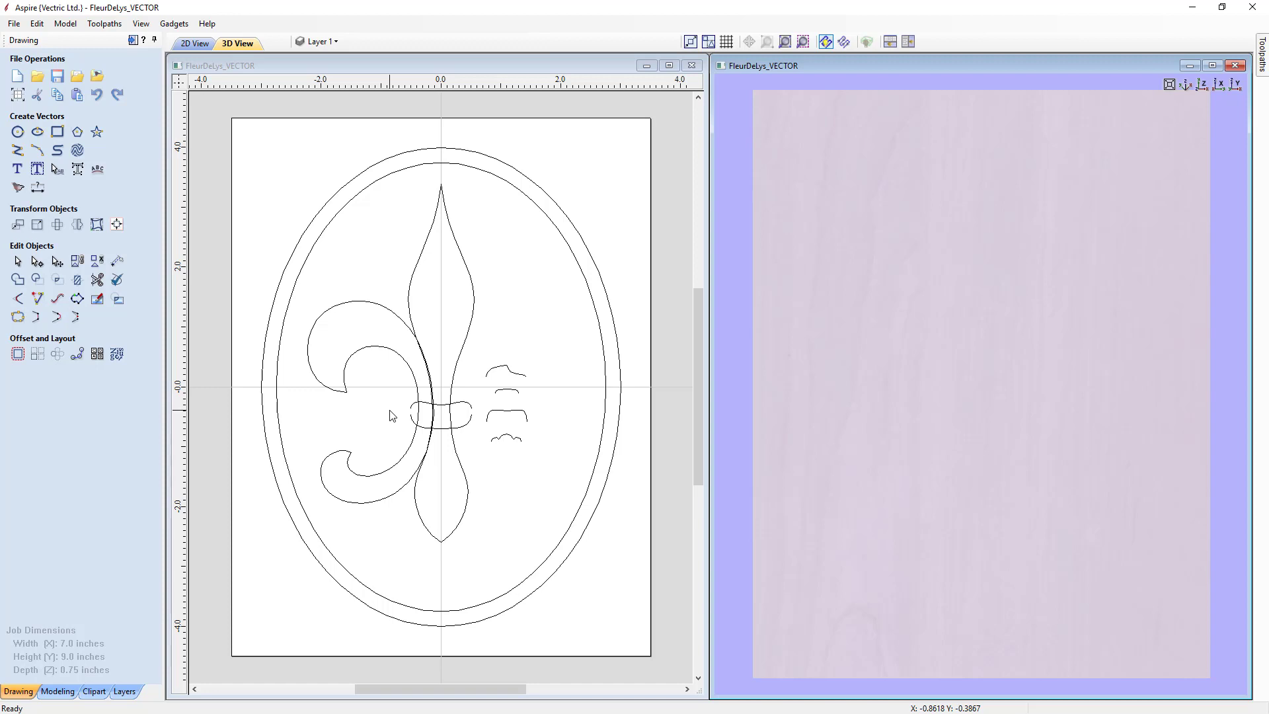
Create a rounded shape from the outer oval vector with a profile angle of about 32.4 degrees.
click(60, 692)
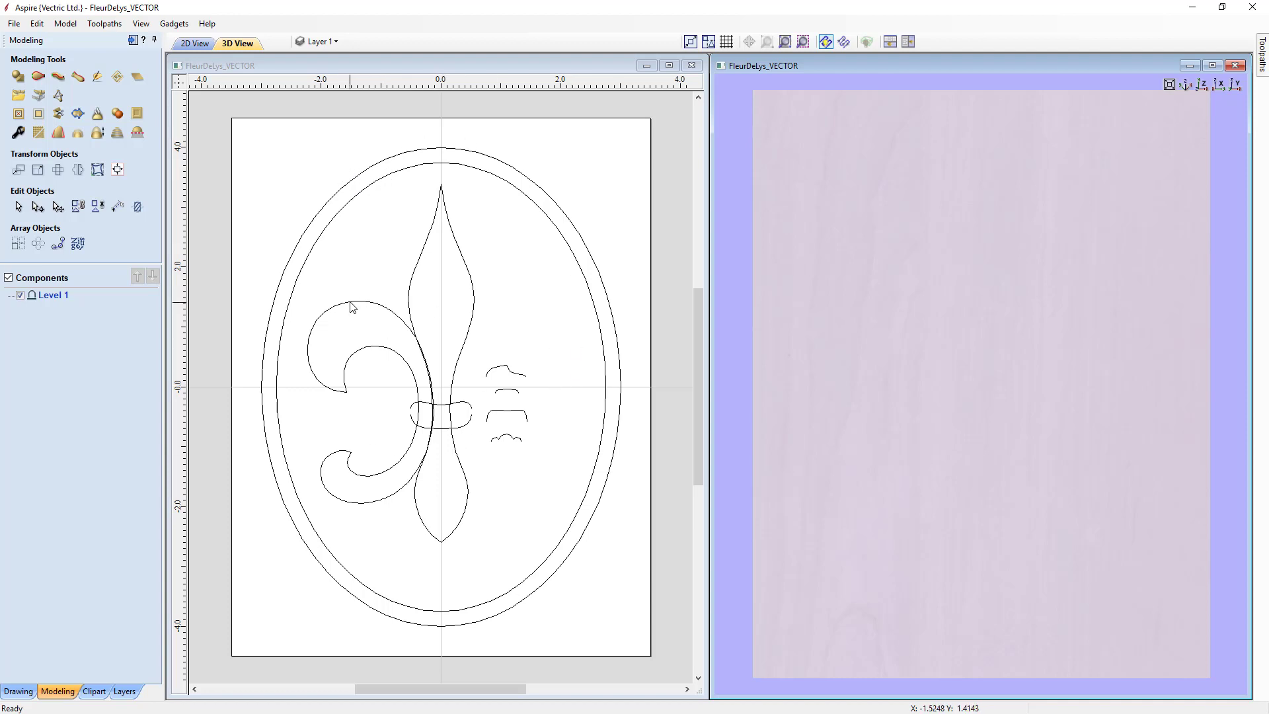
click(272, 307)
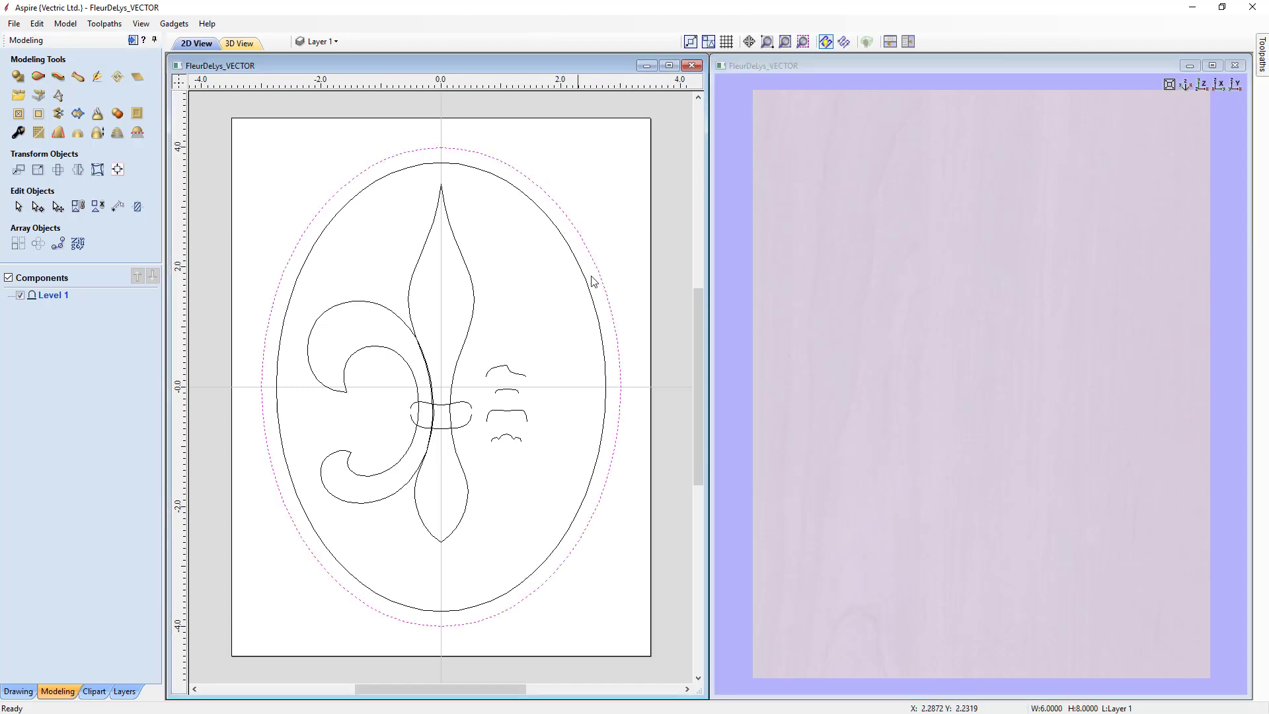
click(19, 77)
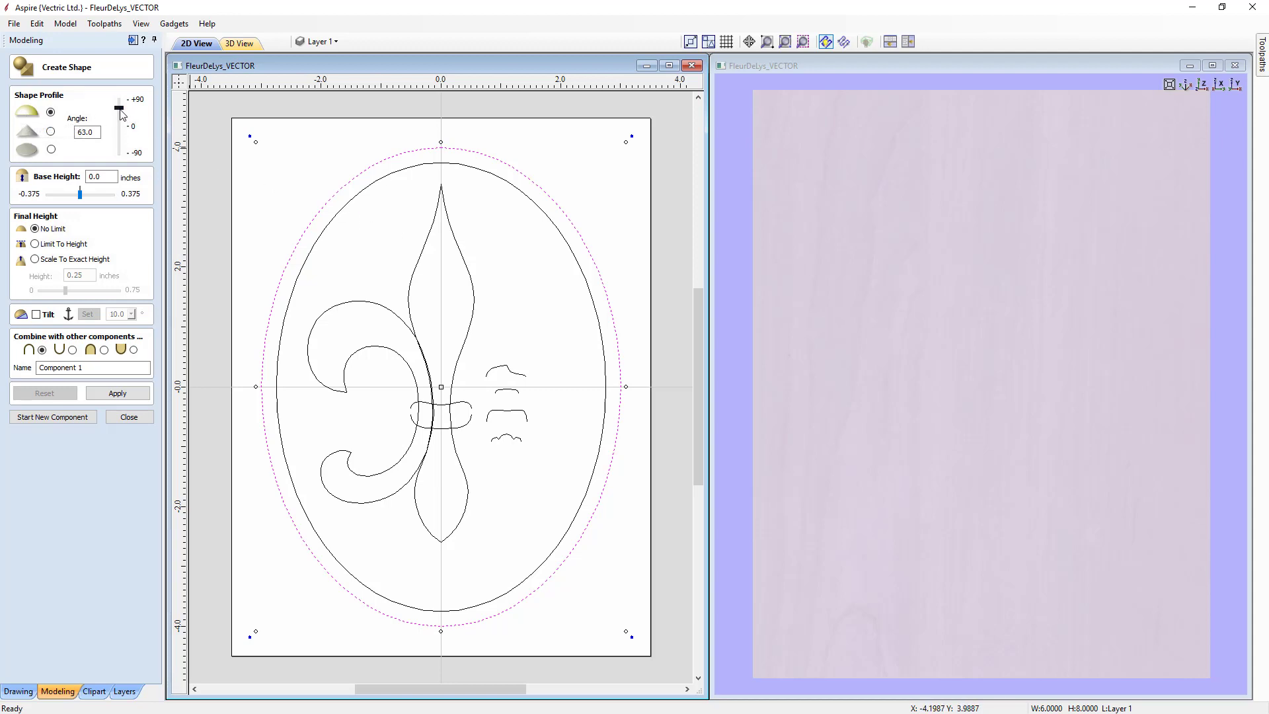
drag(122, 115, 124, 122)
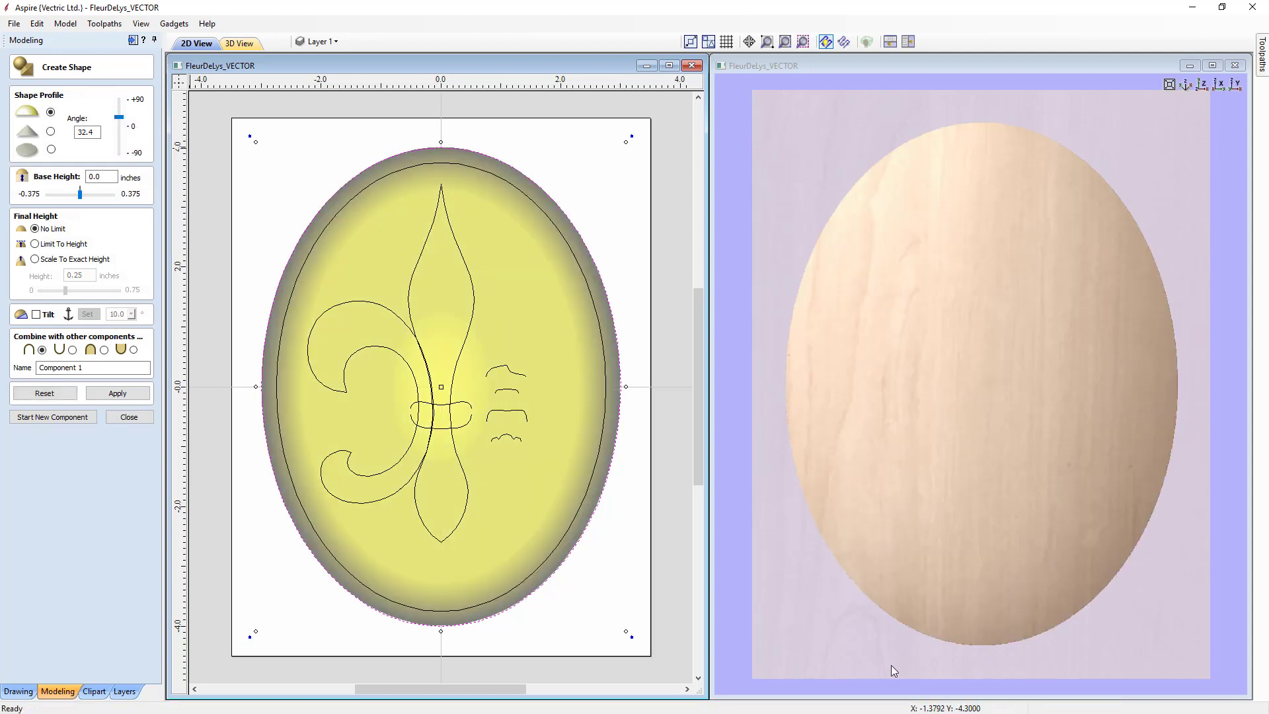
Try profile angles of 90 and about -41.4 degrees on the oval shape and inspect it in 3D.
drag(891, 665, 975, 449)
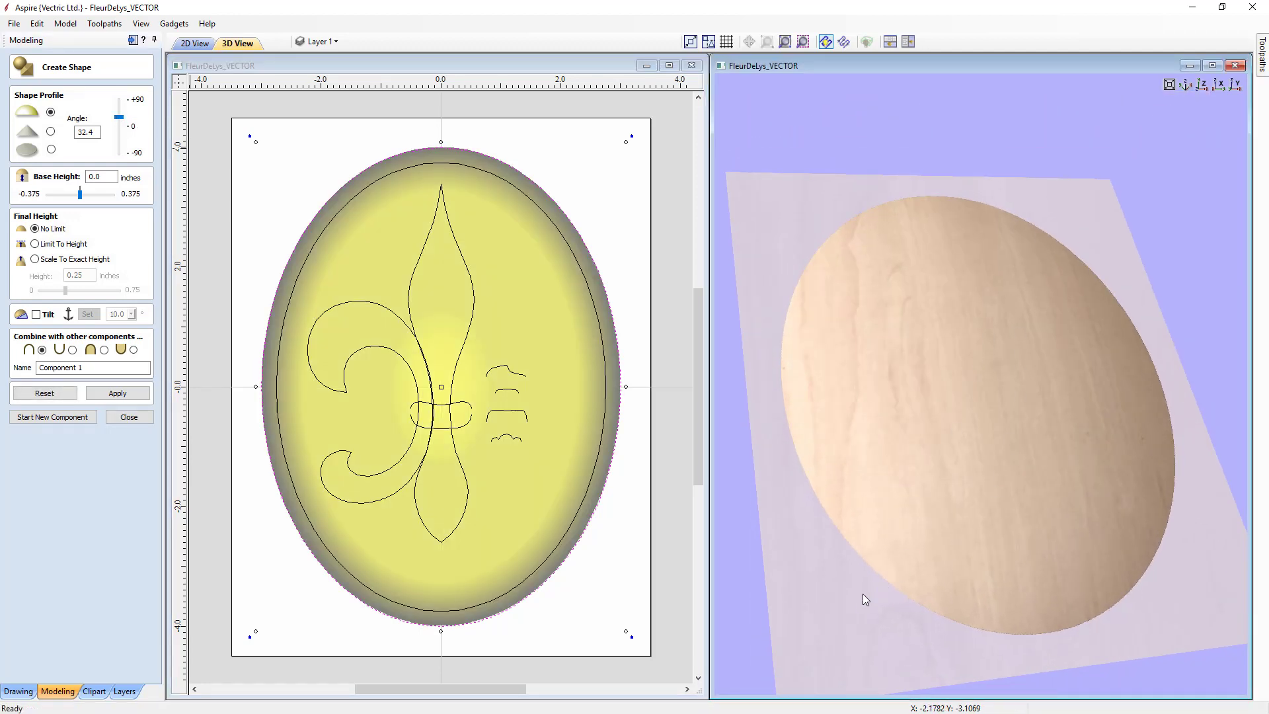
drag(863, 594, 957, 598)
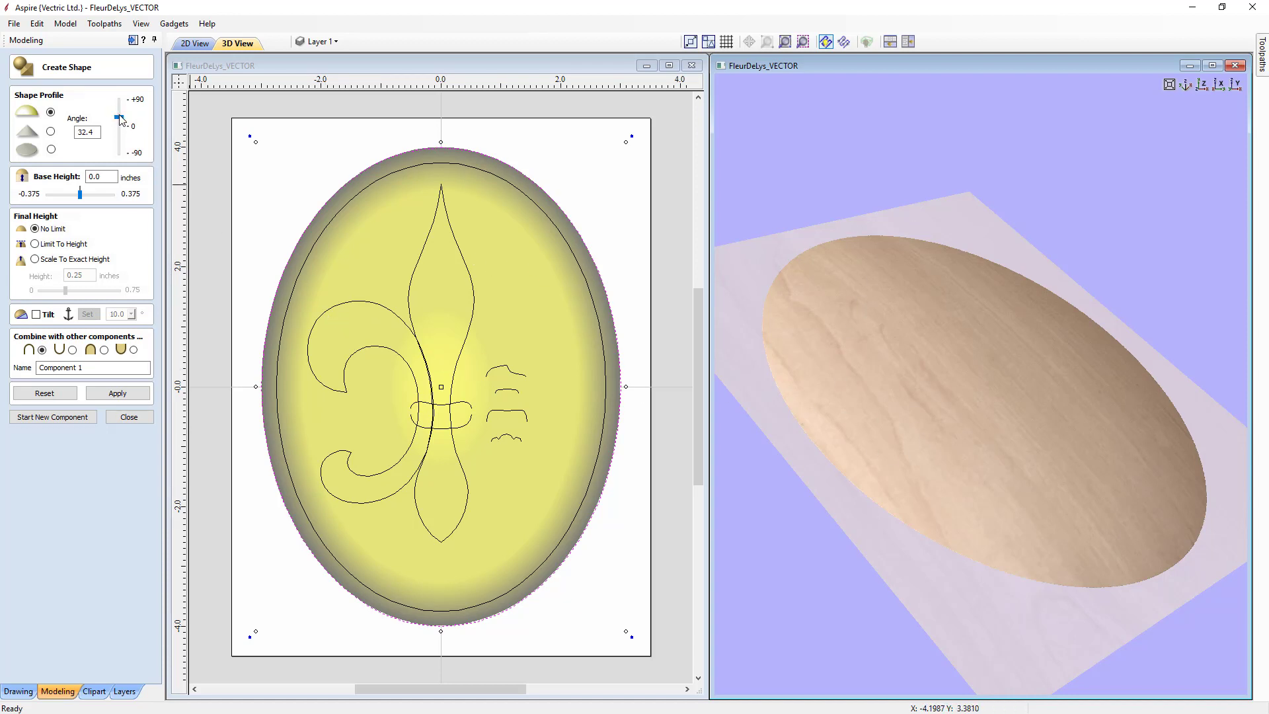
drag(120, 119, 122, 106)
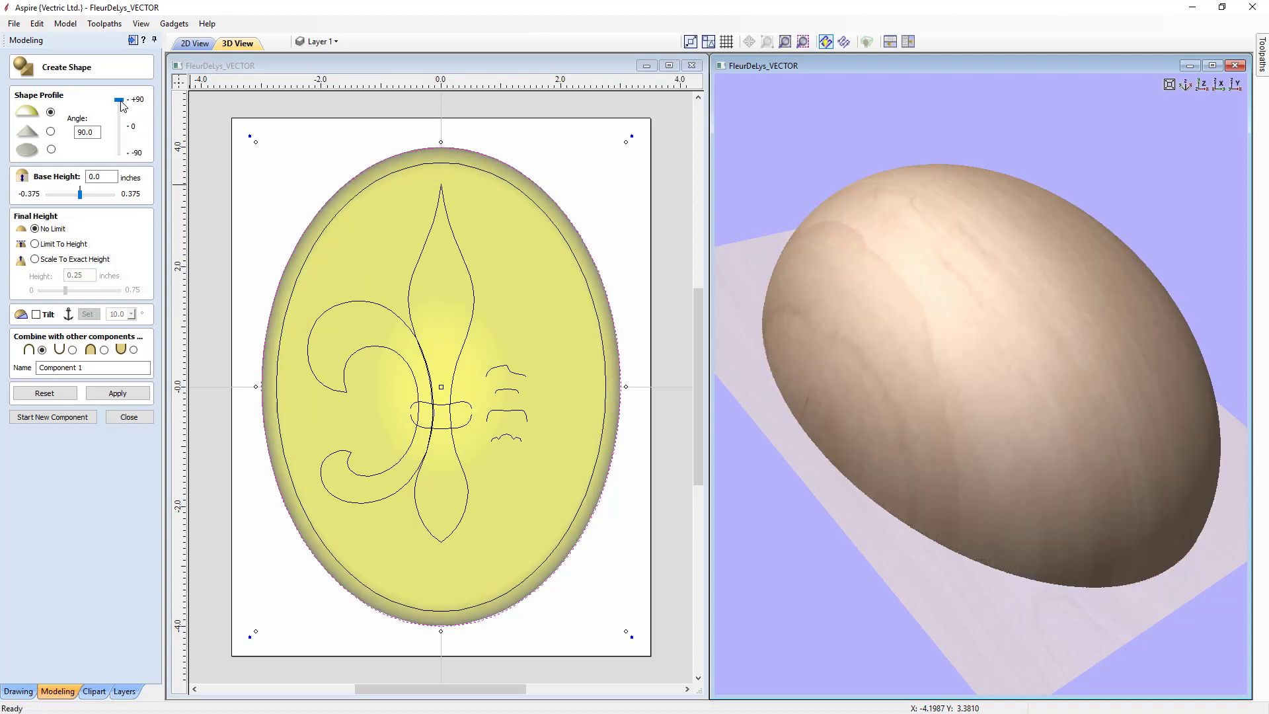
drag(122, 106, 119, 143)
drag(915, 645, 912, 592)
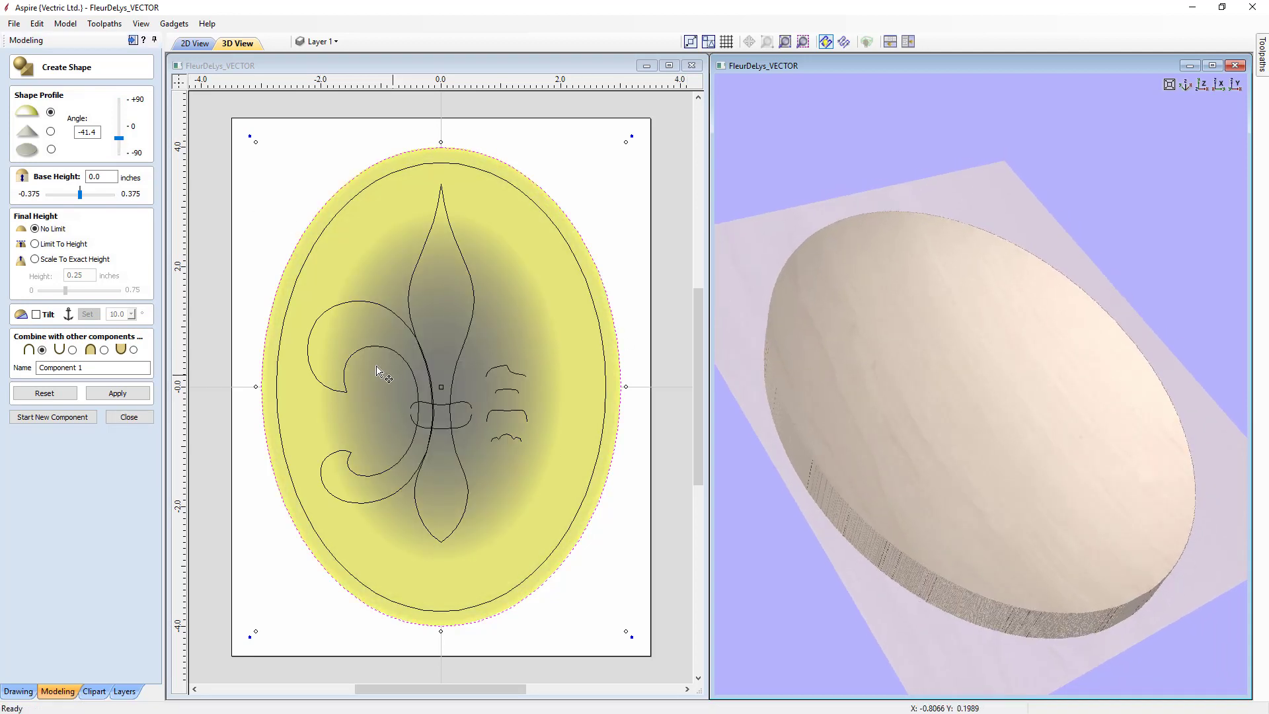
Set the oval shape's profile angle to 20 degrees and inspect the low dome in 3D.
double_click(97, 132)
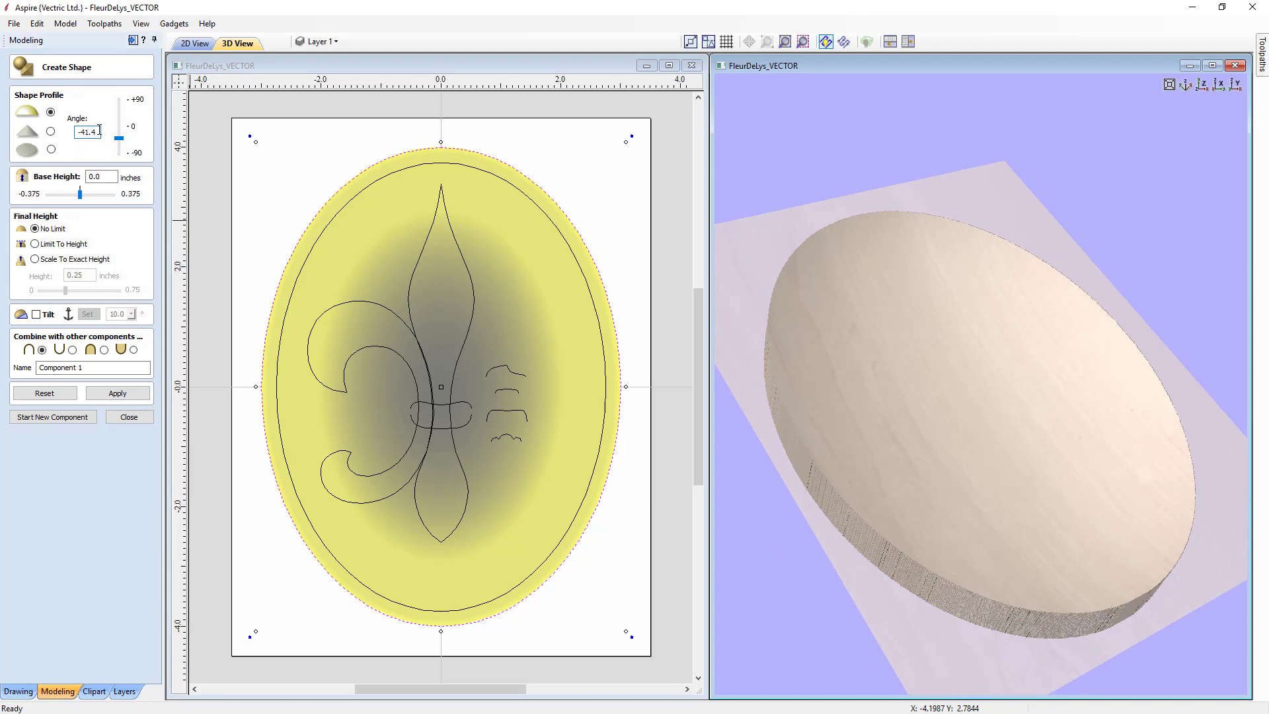
text(20)
key(Return)
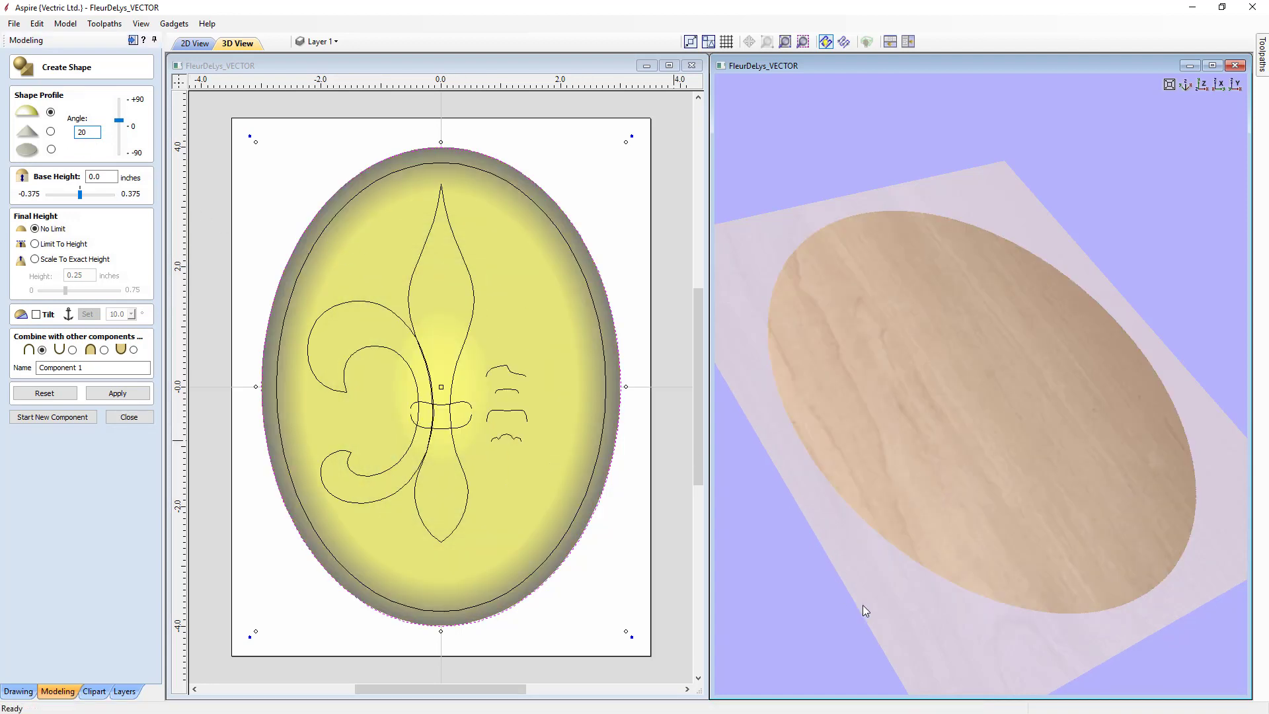
mouse_move(863, 605)
mouse_down()
mouse_move(939, 482)
mouse_move(816, 586)
mouse_move(992, 396)
mouse_up()
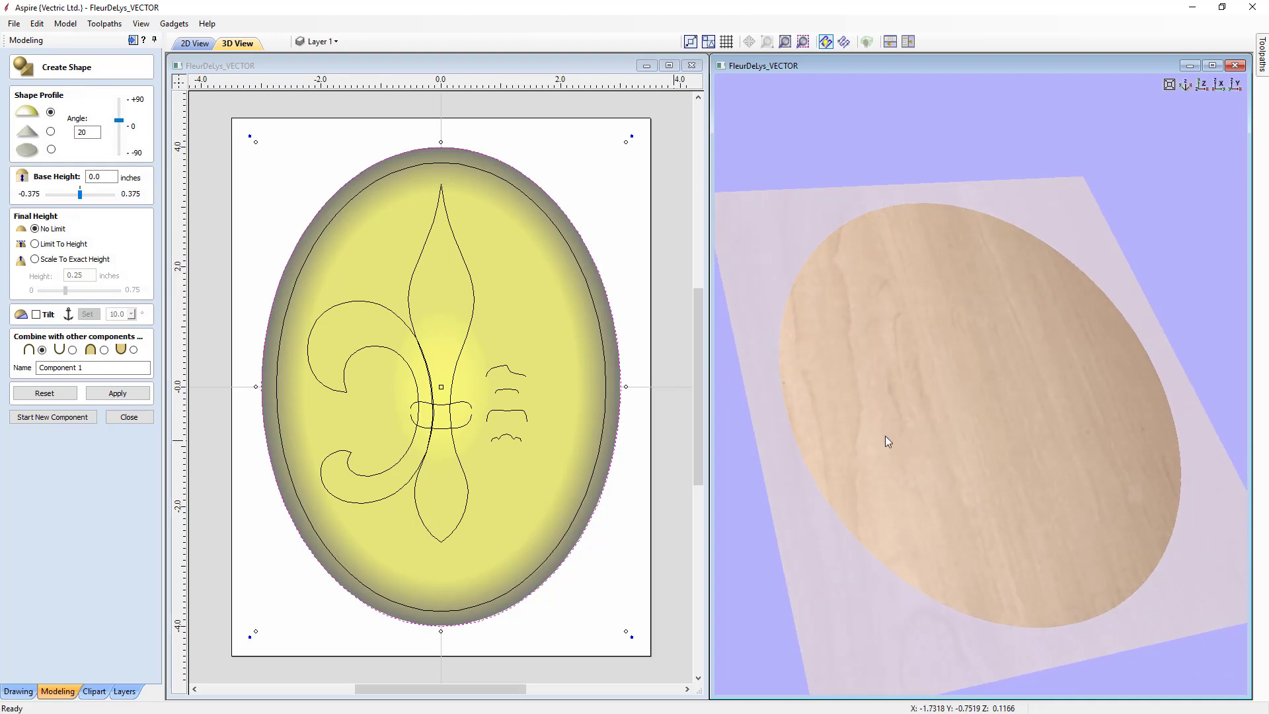
drag(818, 505, 807, 513)
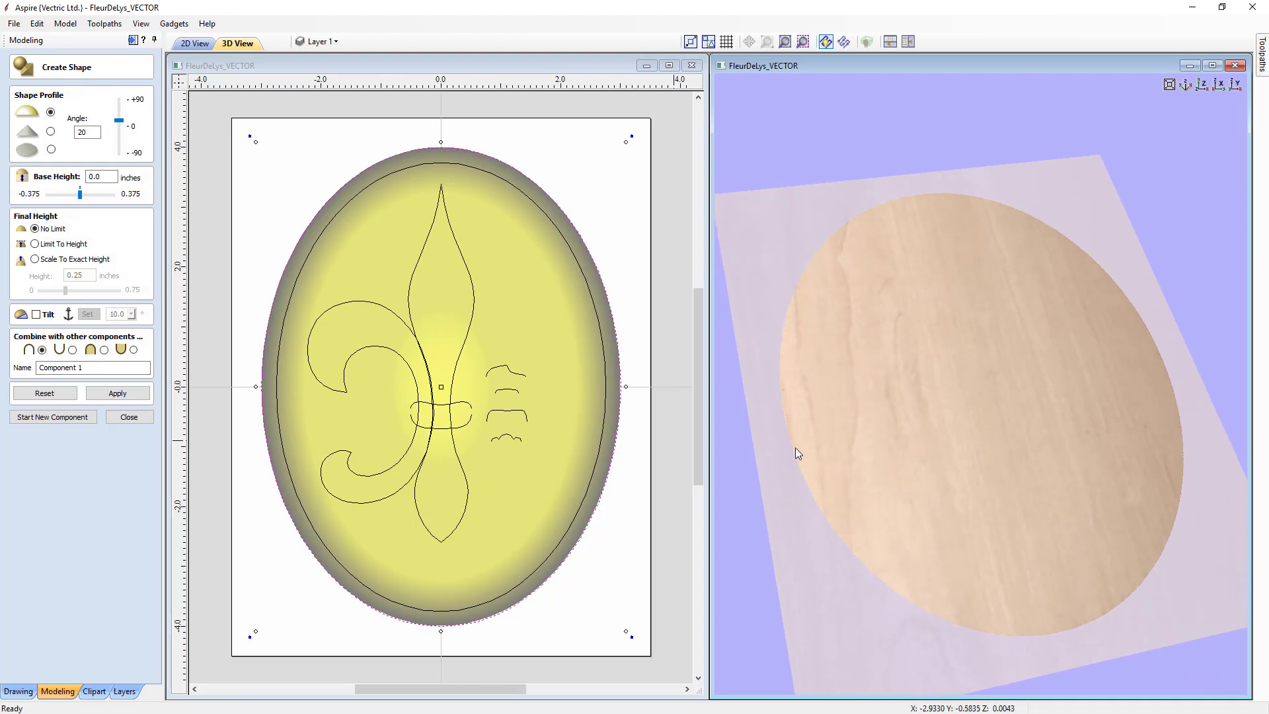
mouse_move(1112, 645)
mouse_down()
mouse_move(1061, 490)
mouse_move(1113, 653)
mouse_up()
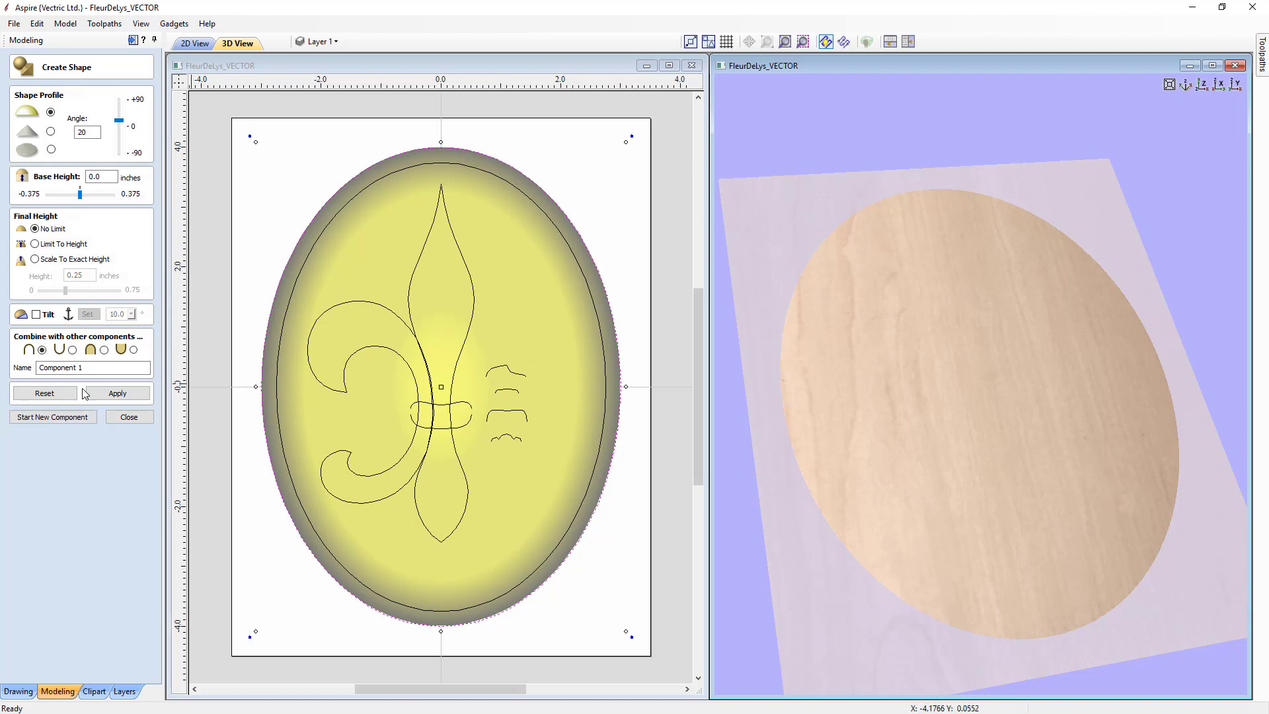
Name the oval dome component Base, apply it and finish creating the shape.
drag(87, 369, 34, 367)
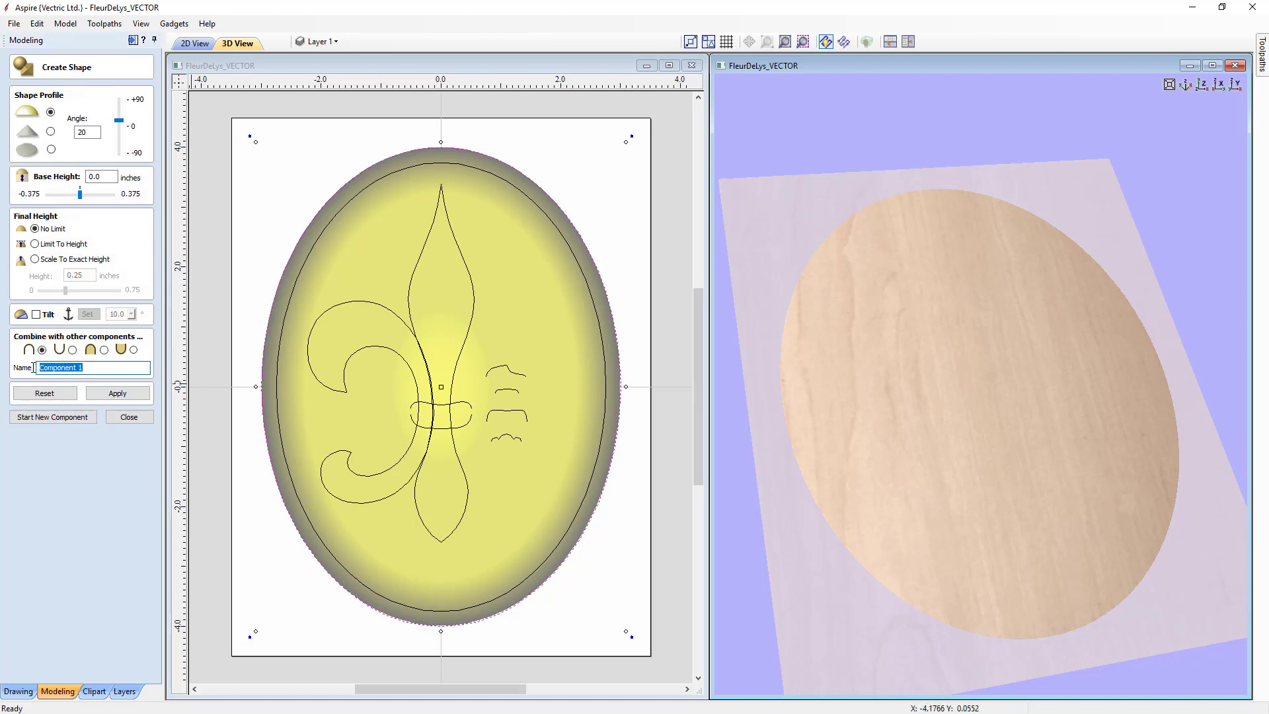
text(Base)
click(132, 395)
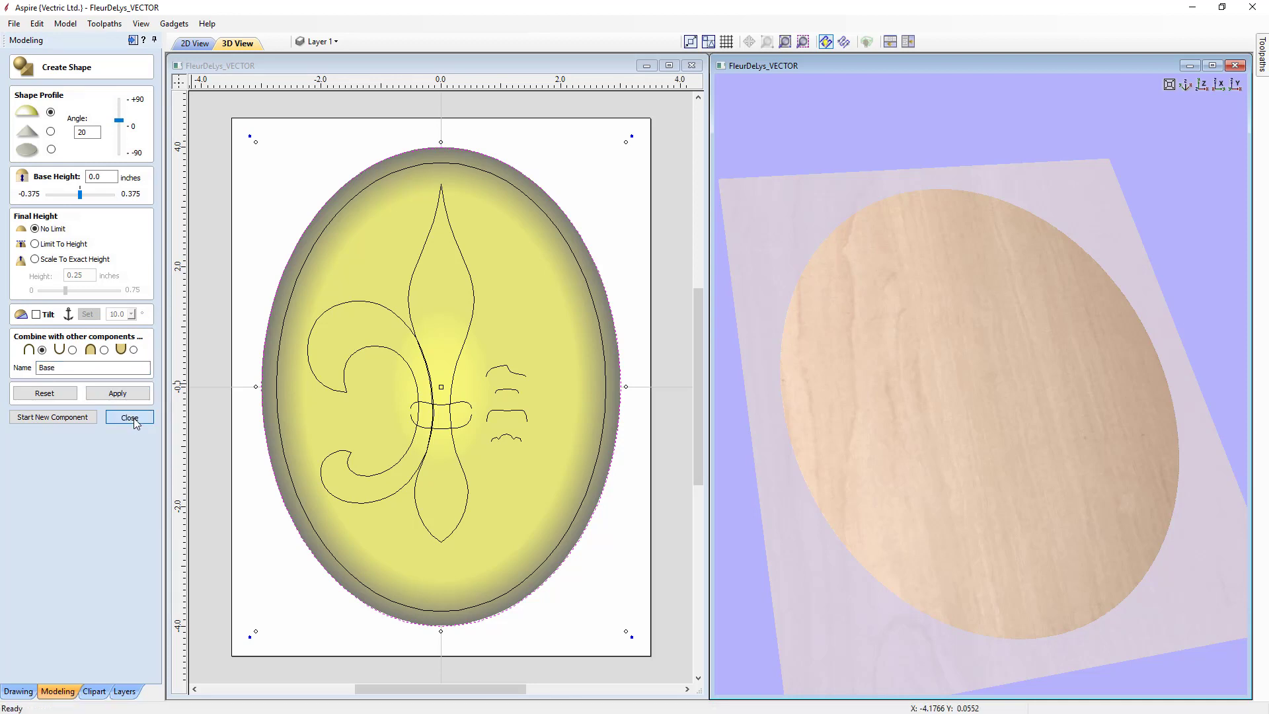
click(133, 421)
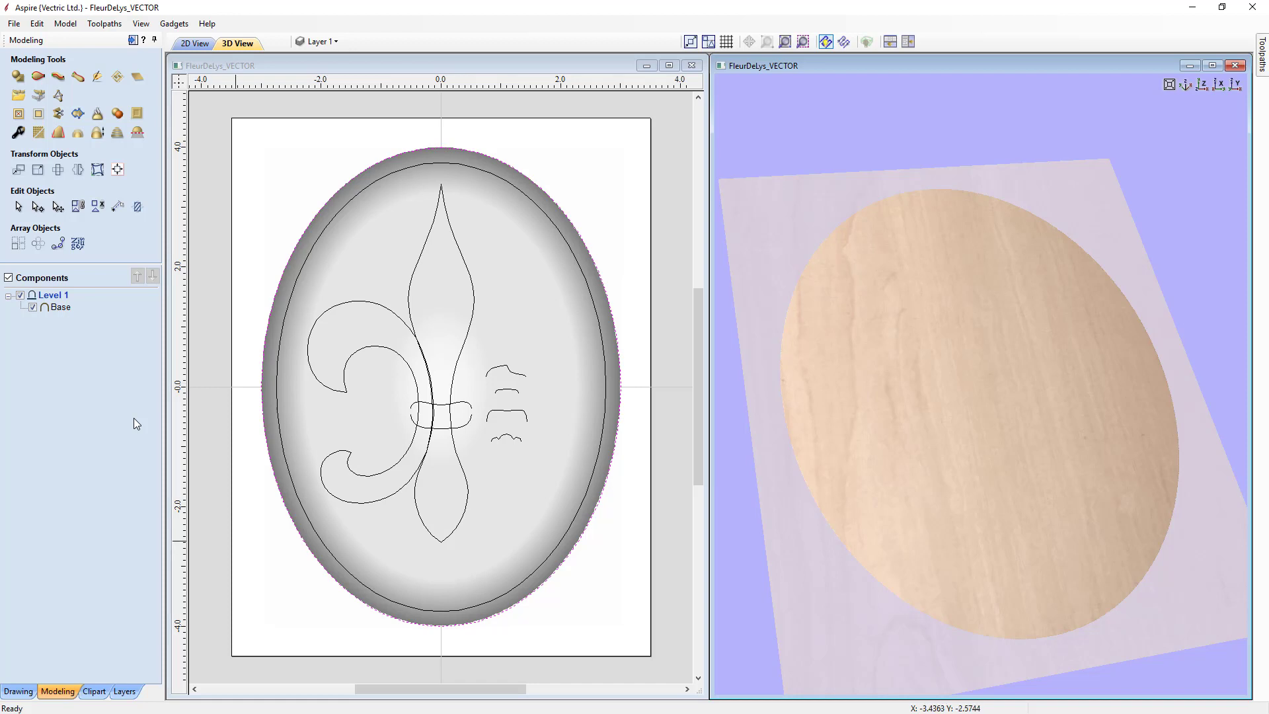
Set up an Extrude and Weave with the inner oval as drive rail and the small scalloped profile vector as cross section.
click(282, 327)
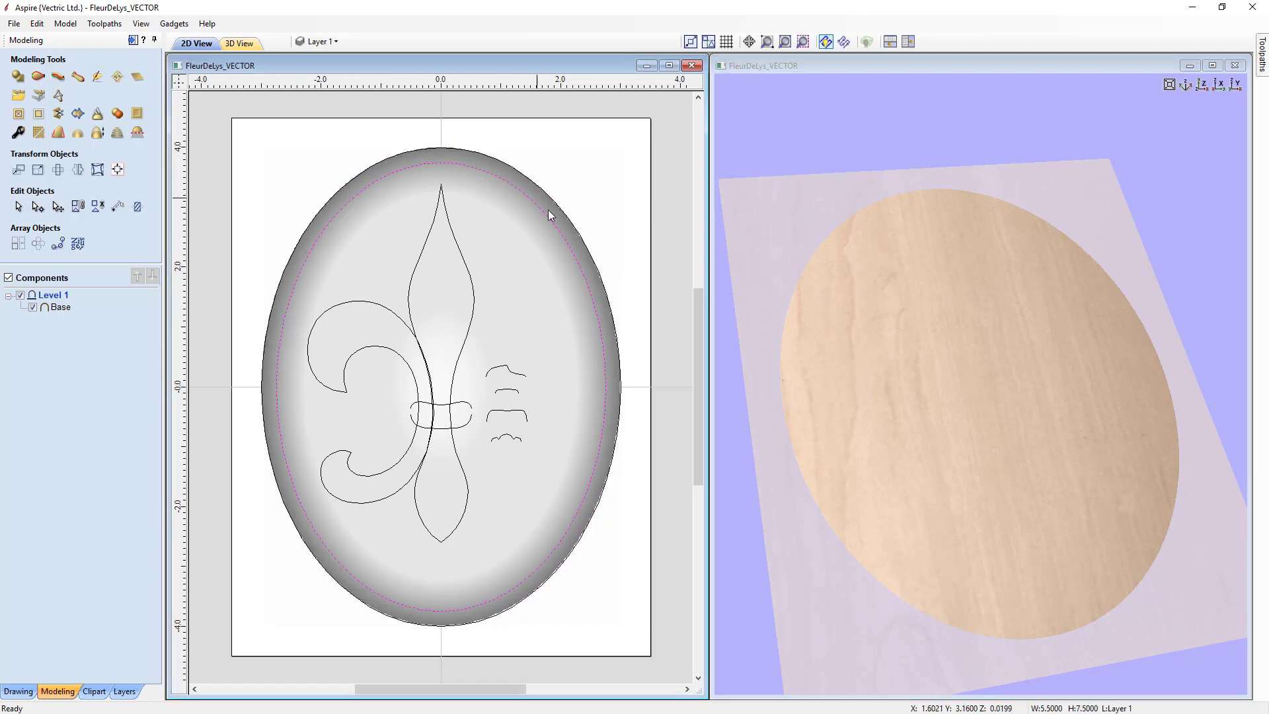
click(513, 442)
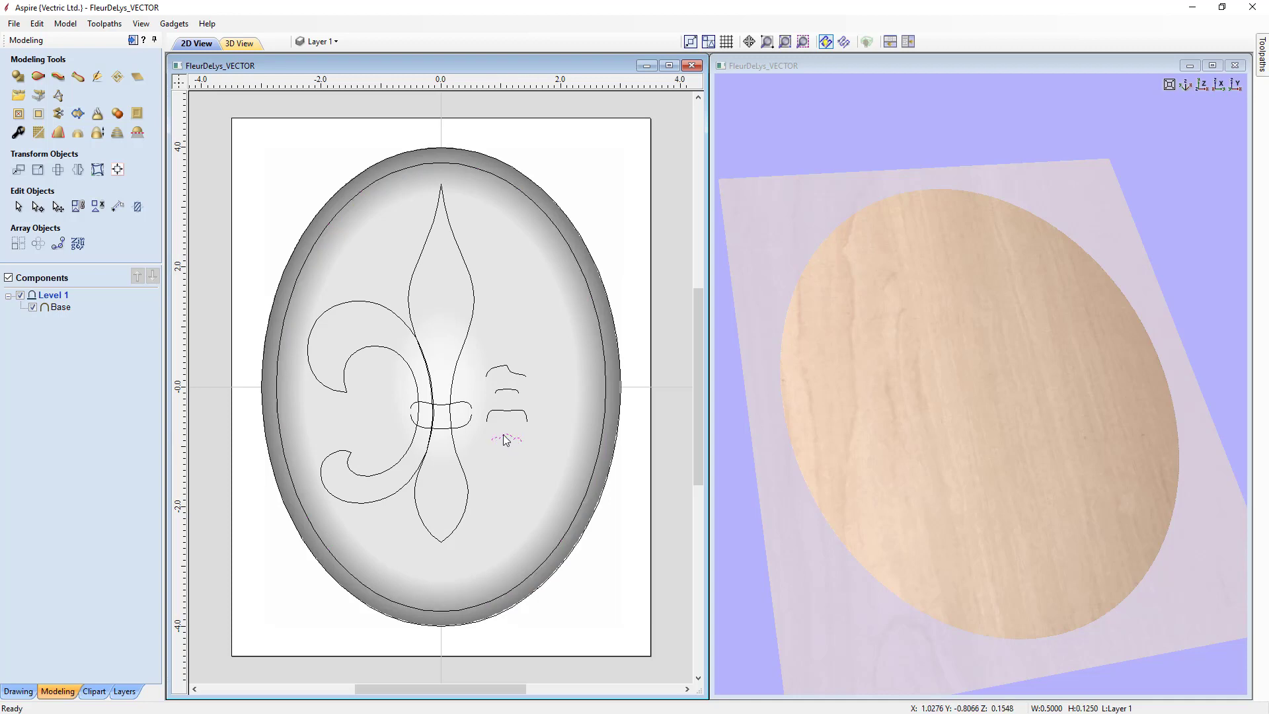
click(507, 439)
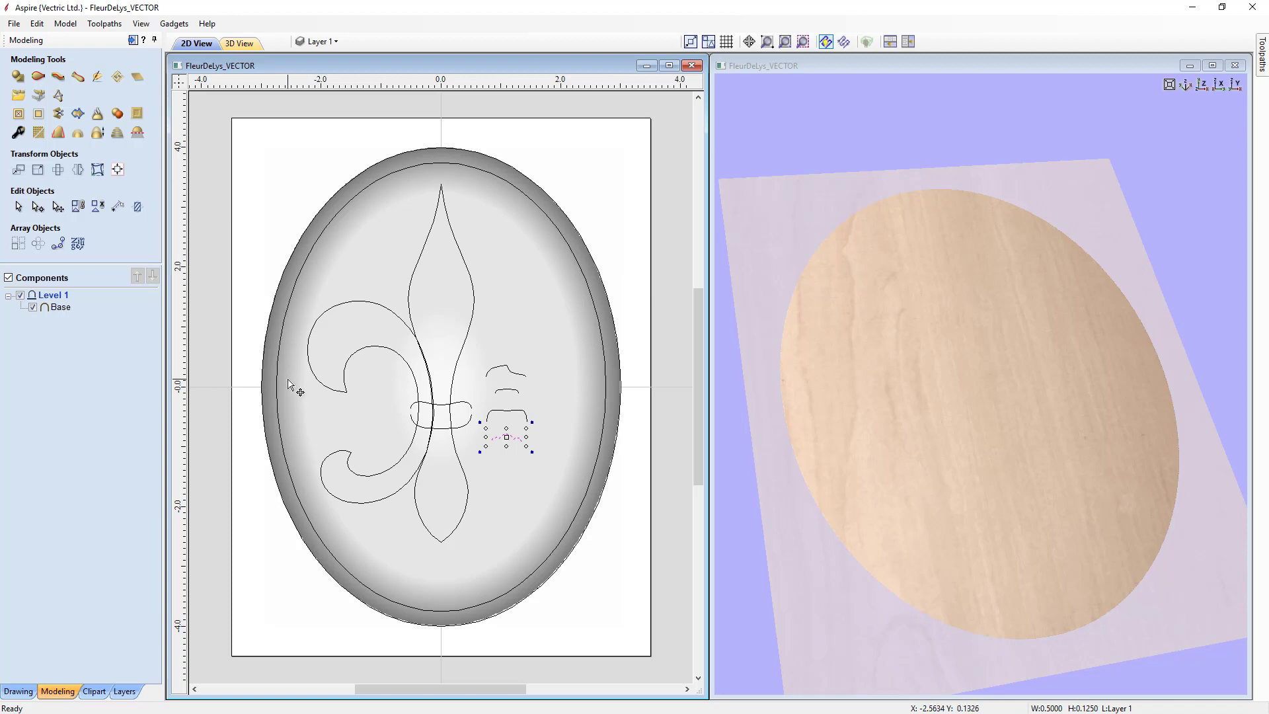
click(58, 77)
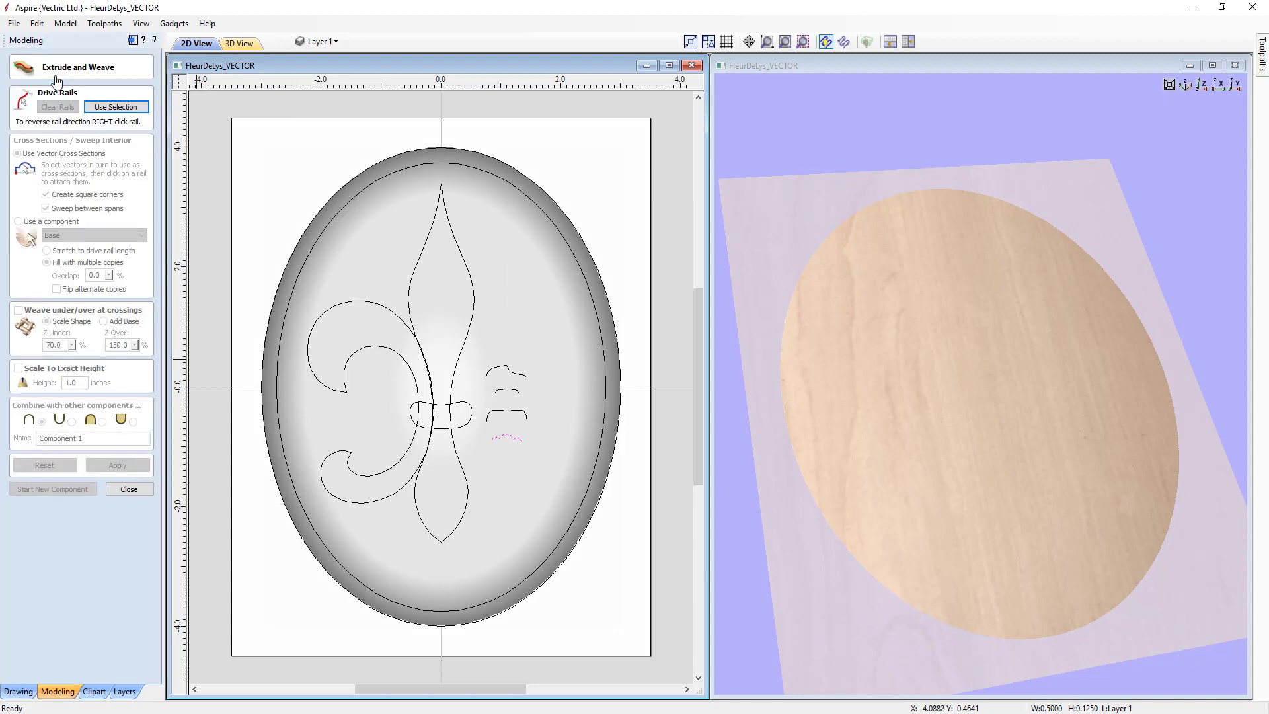
click(311, 256)
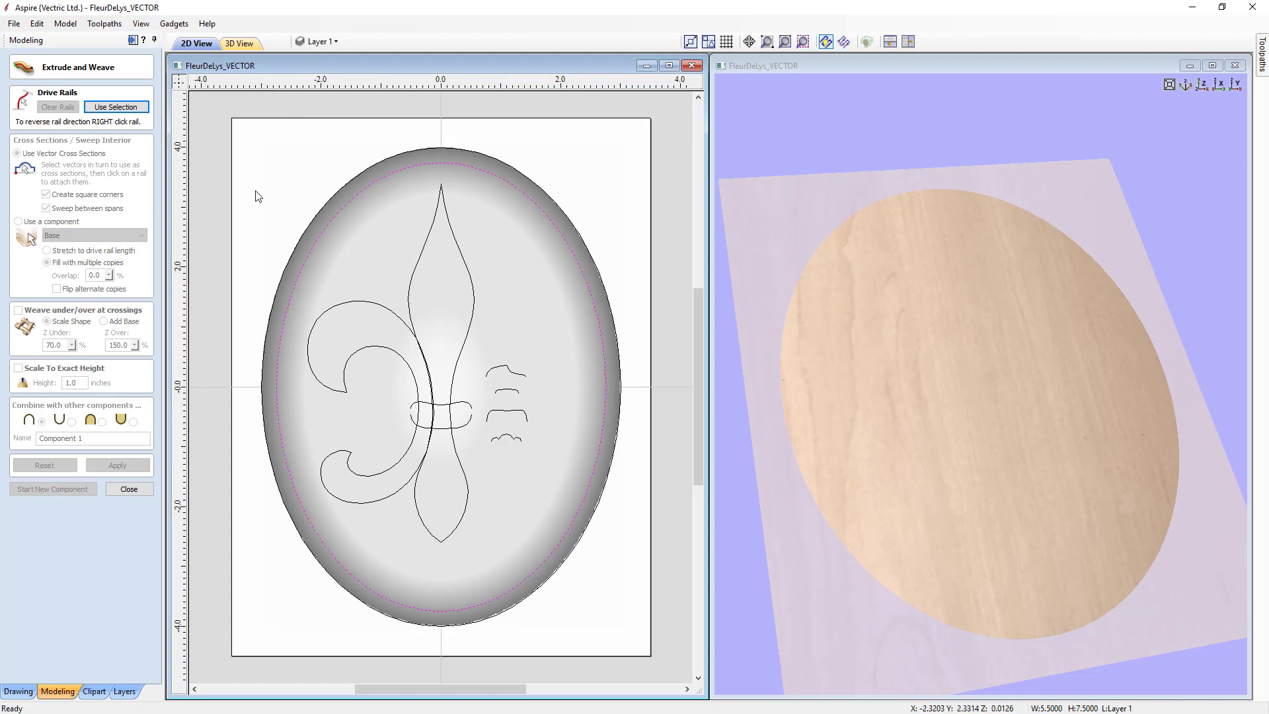
click(132, 109)
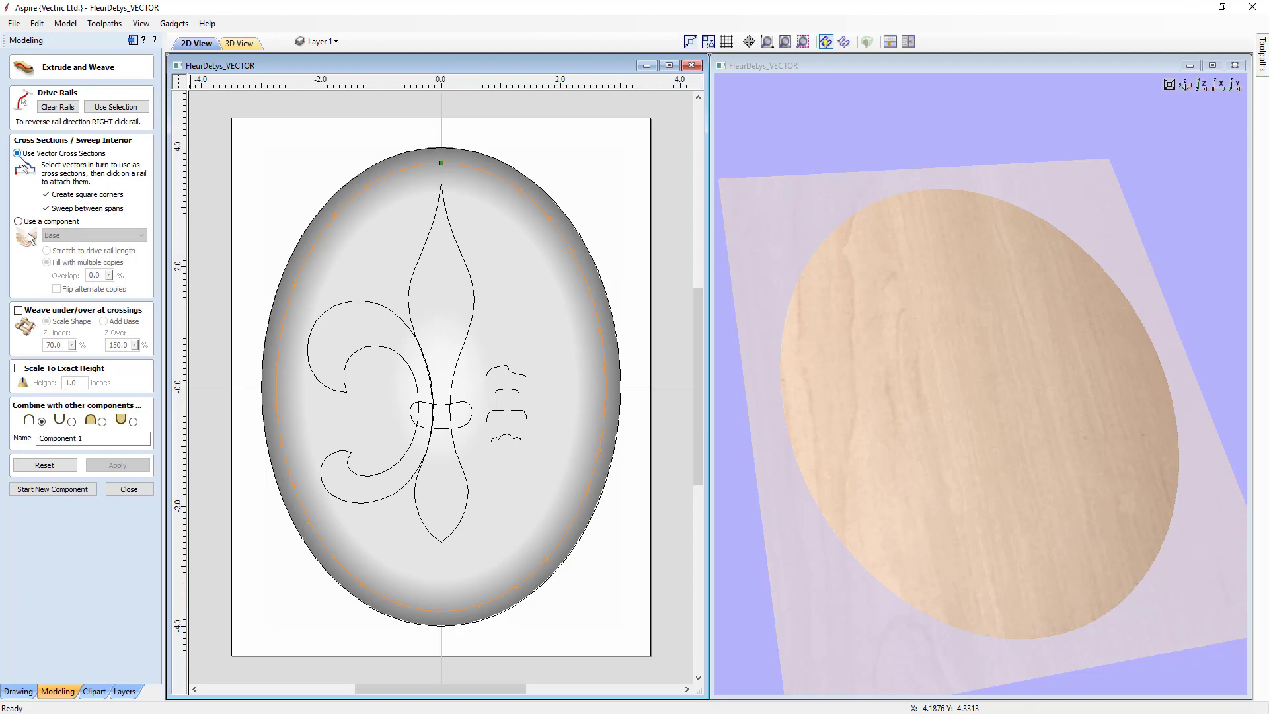
click(513, 441)
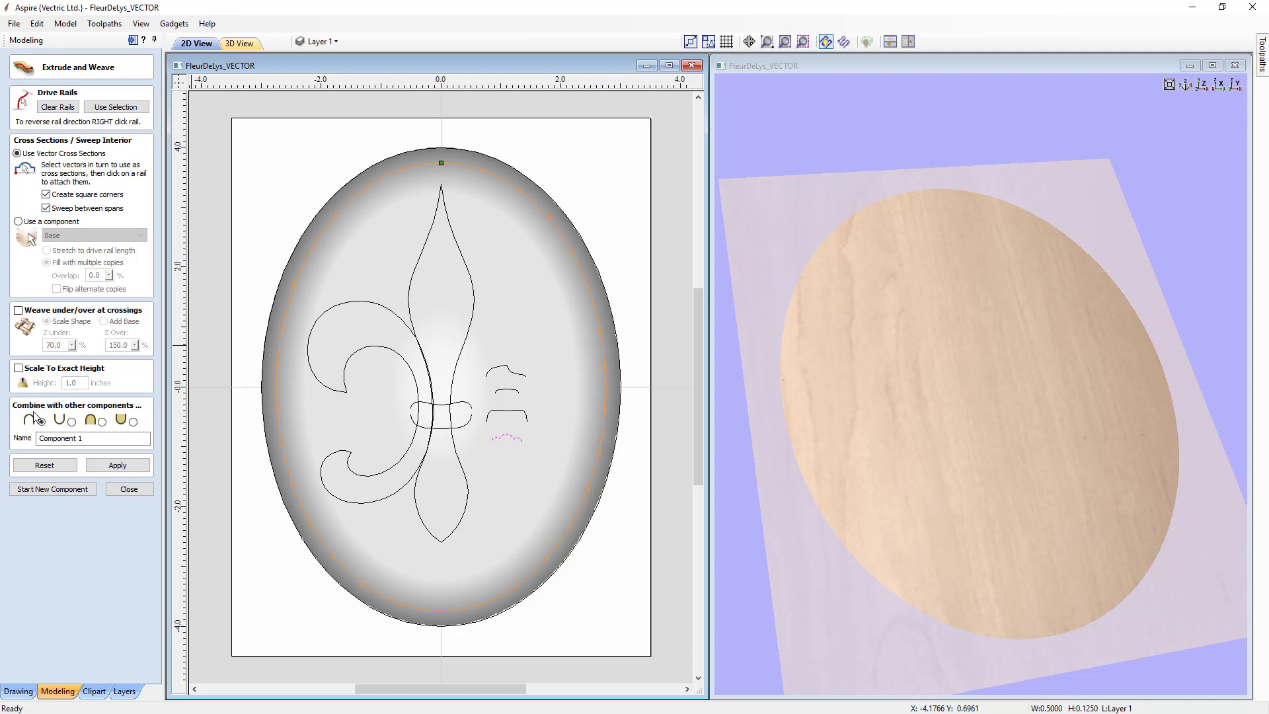
Name the extruded border component Boarder, apply it and finish the extrusion after inspecting it in 3D.
drag(87, 438, 42, 436)
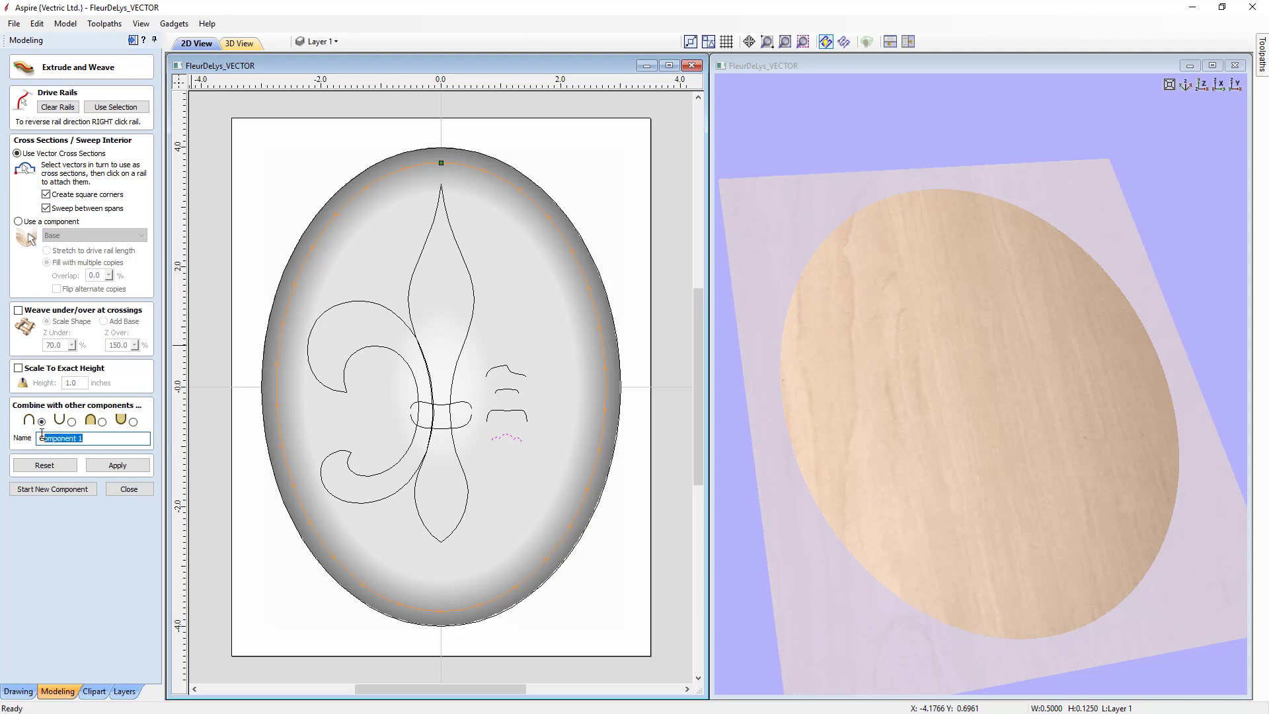
text(Boarder)
click(119, 466)
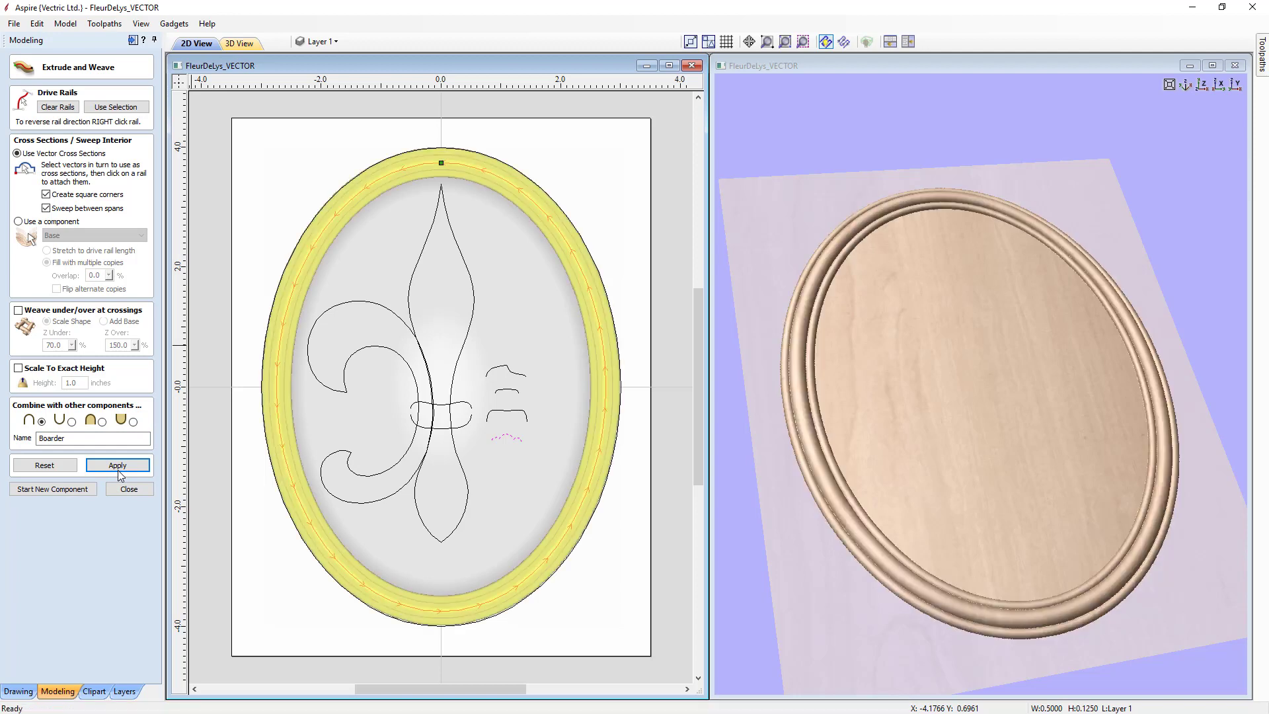
mouse_move(894, 629)
mouse_down()
mouse_move(922, 615)
mouse_move(942, 563)
mouse_move(930, 526)
mouse_move(887, 620)
mouse_up()
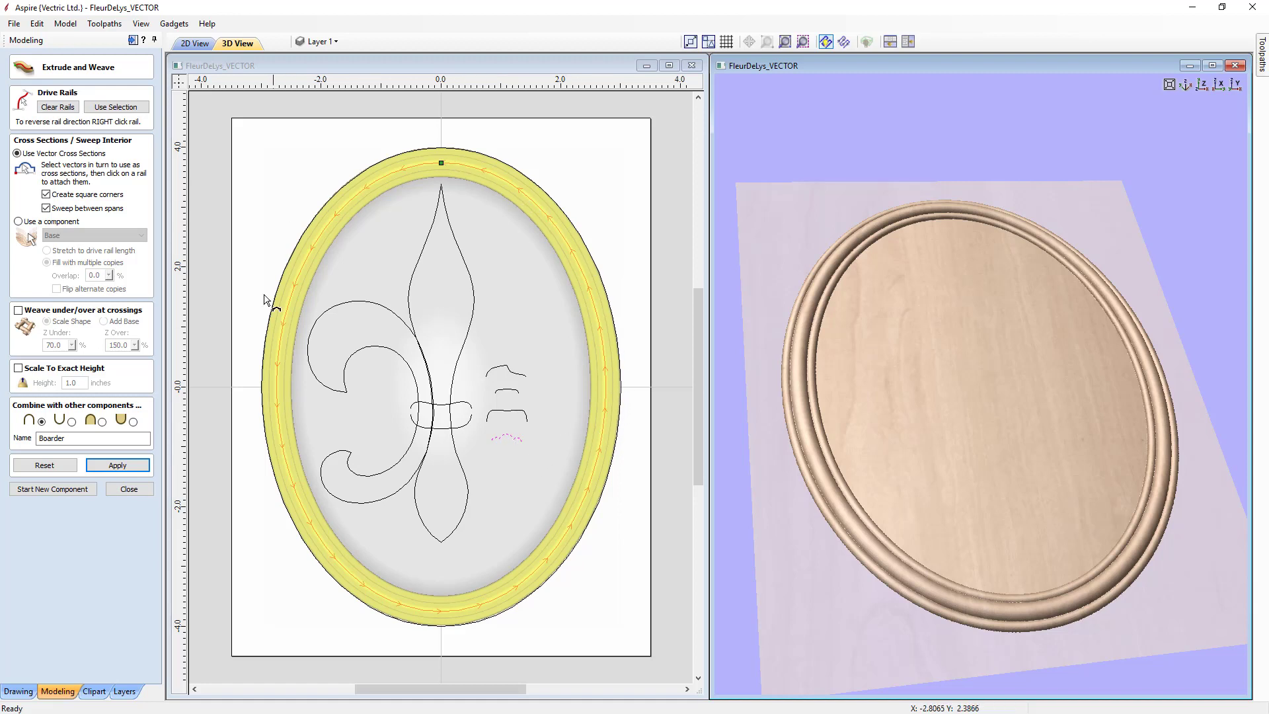
drag(963, 448, 926, 406)
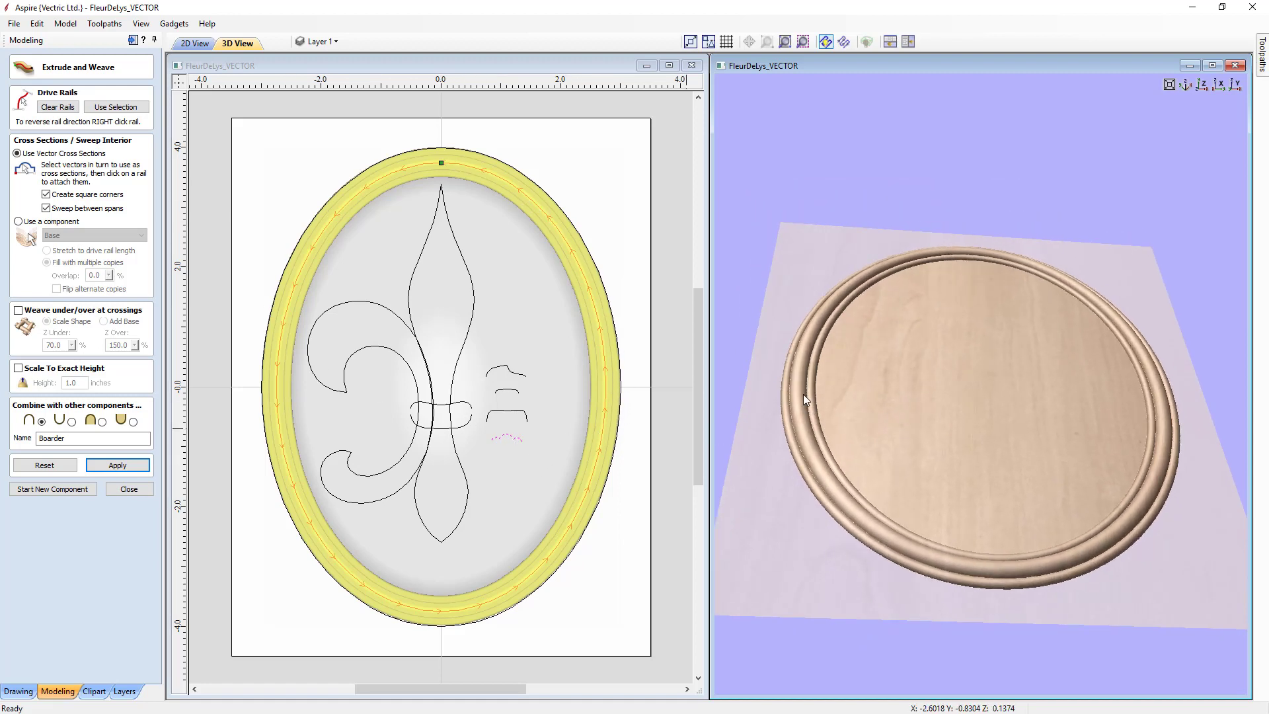
drag(1005, 333, 1002, 426)
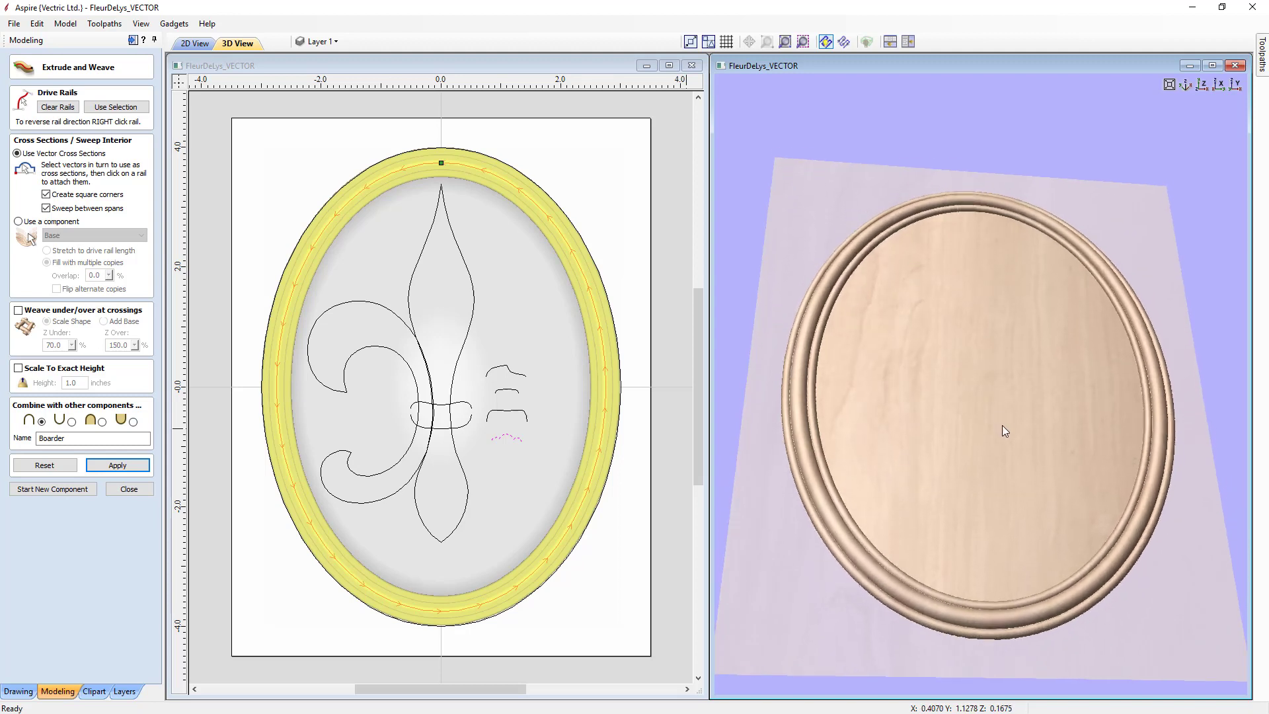
click(139, 492)
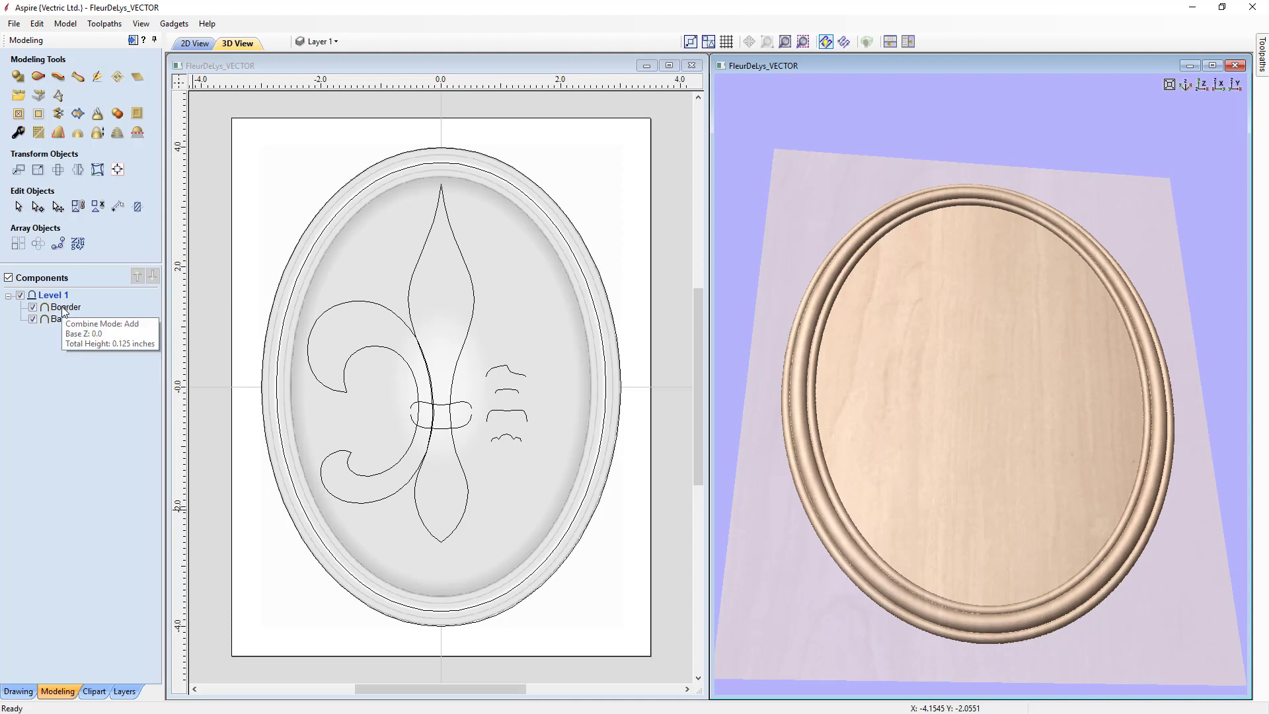
Review the combine mode options of the Boarder component without changing them.
mouse_move(55, 311)
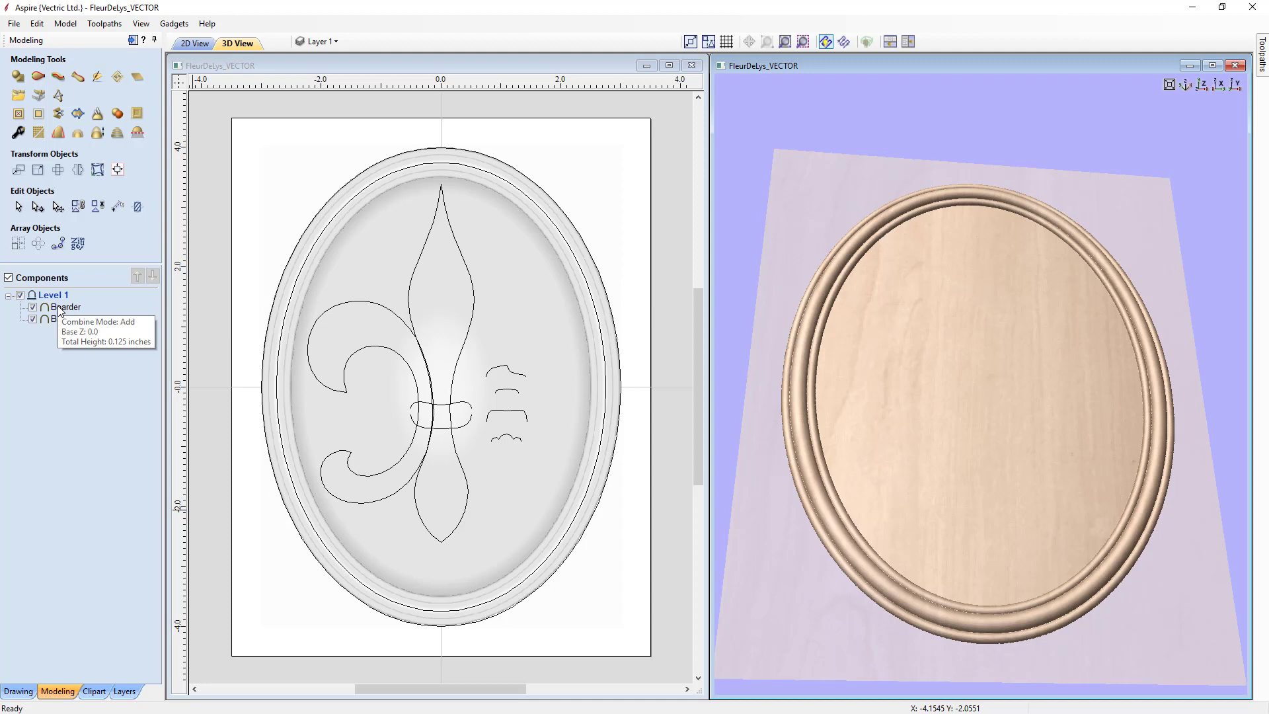
right_click(59, 310)
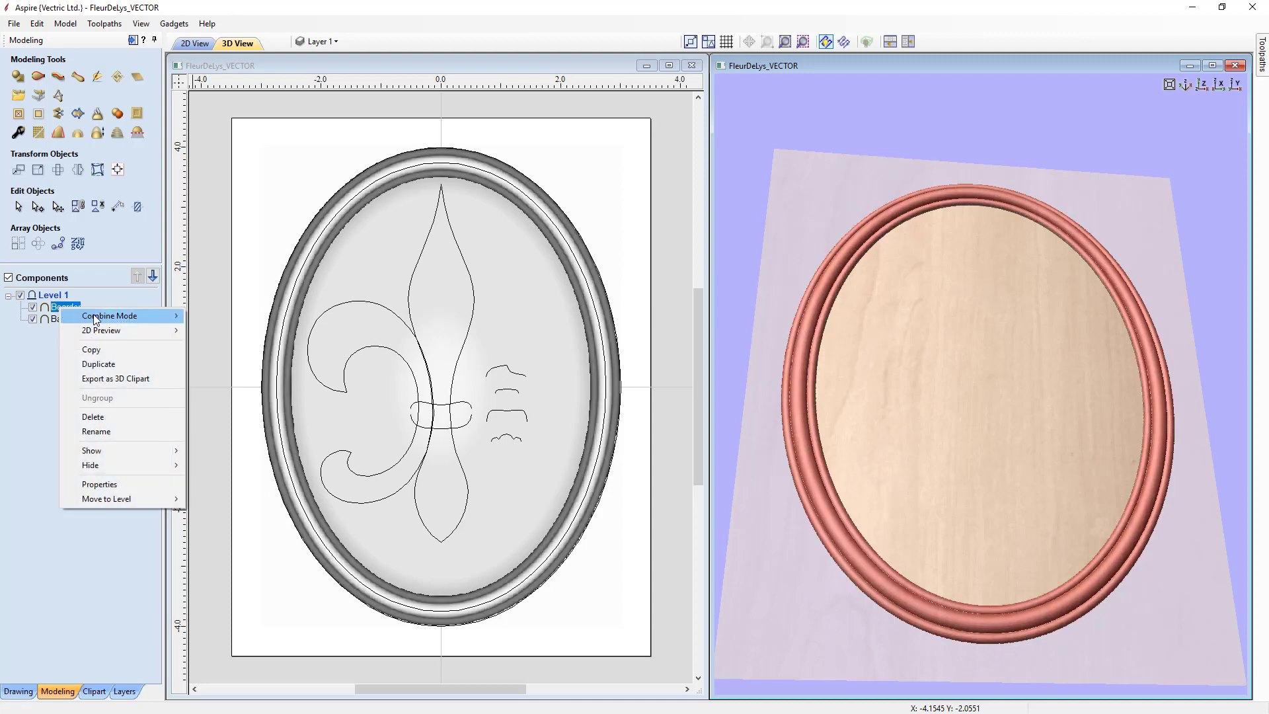
mouse_move(96, 319)
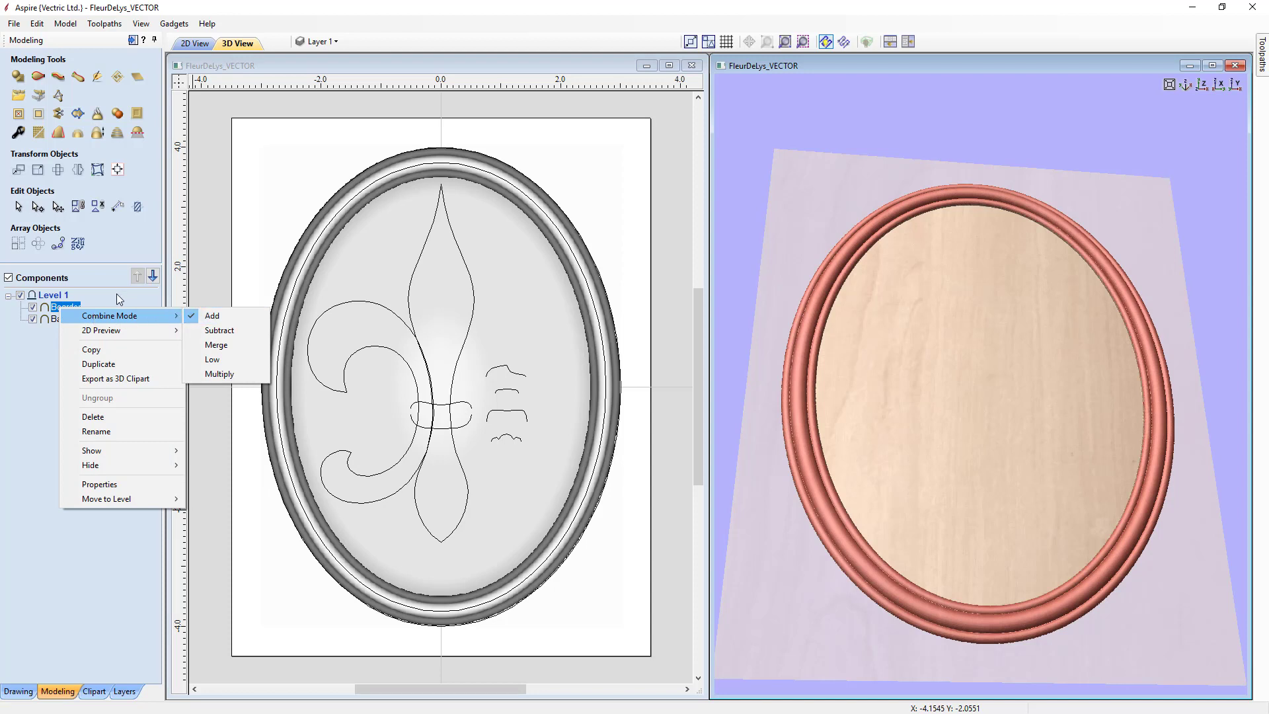
click(116, 294)
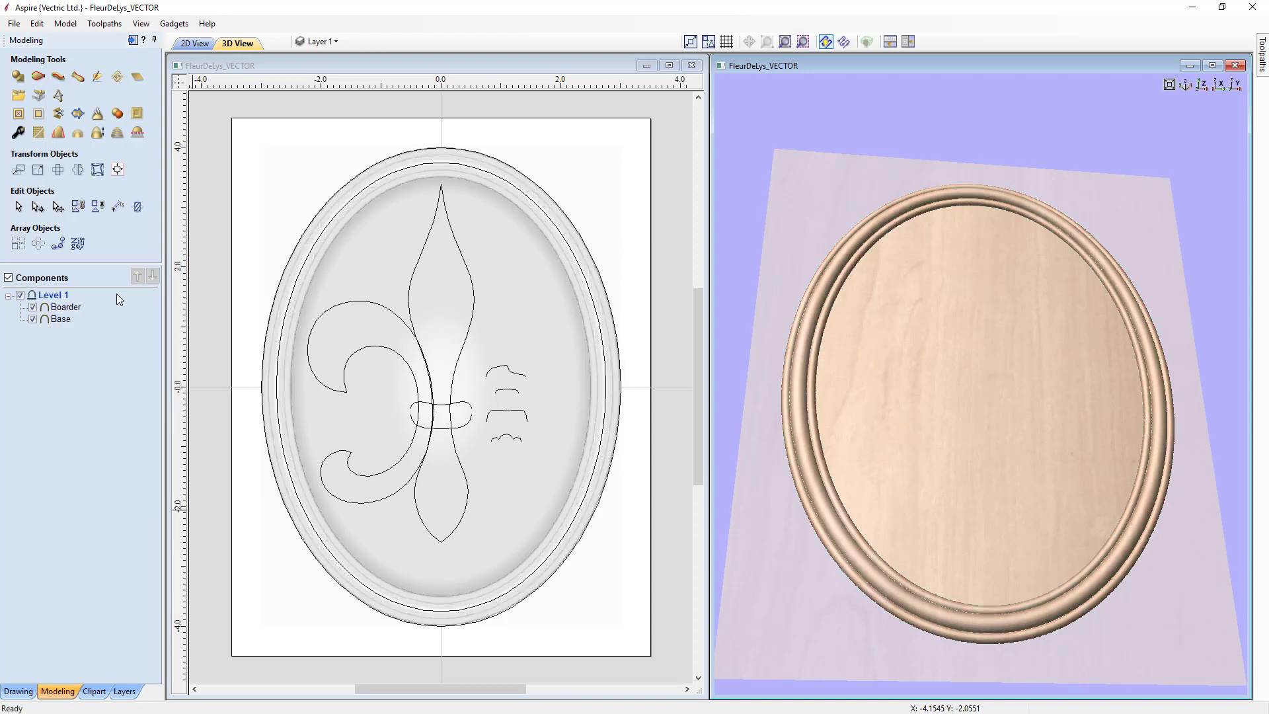
Rename the component level Level 1 as Base.
click(53, 296)
right_click(53, 300)
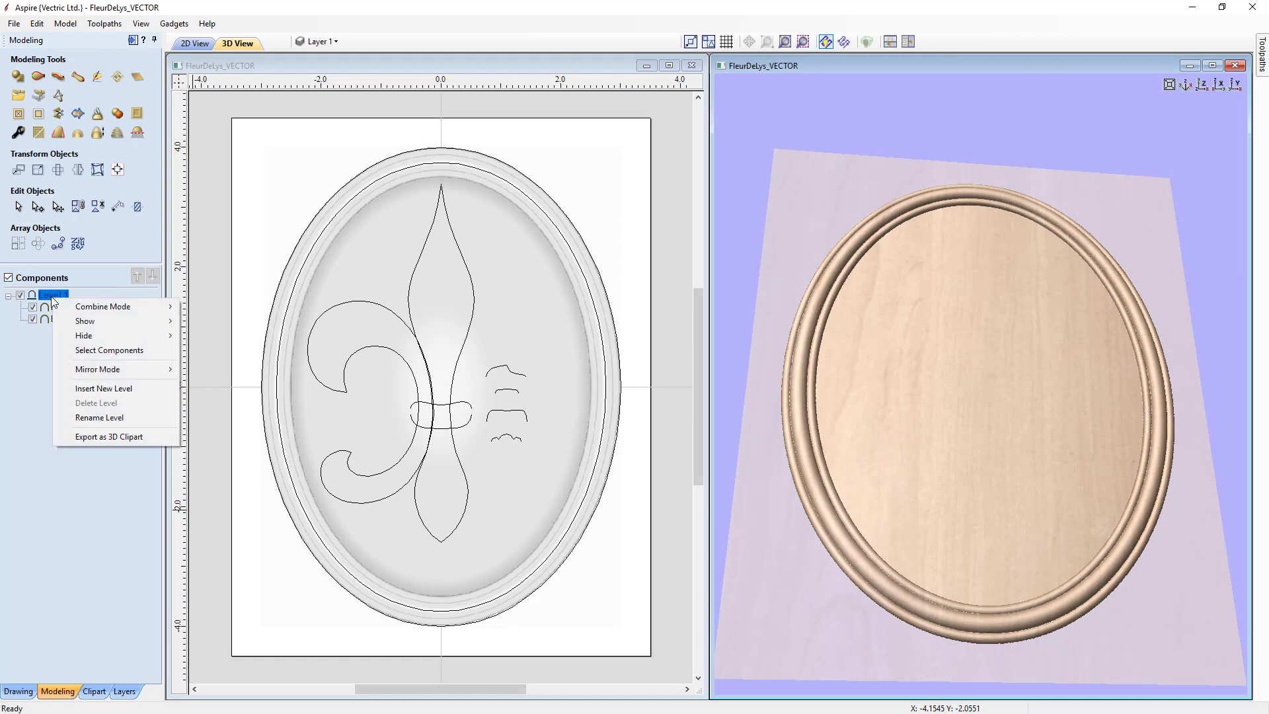
click(81, 415)
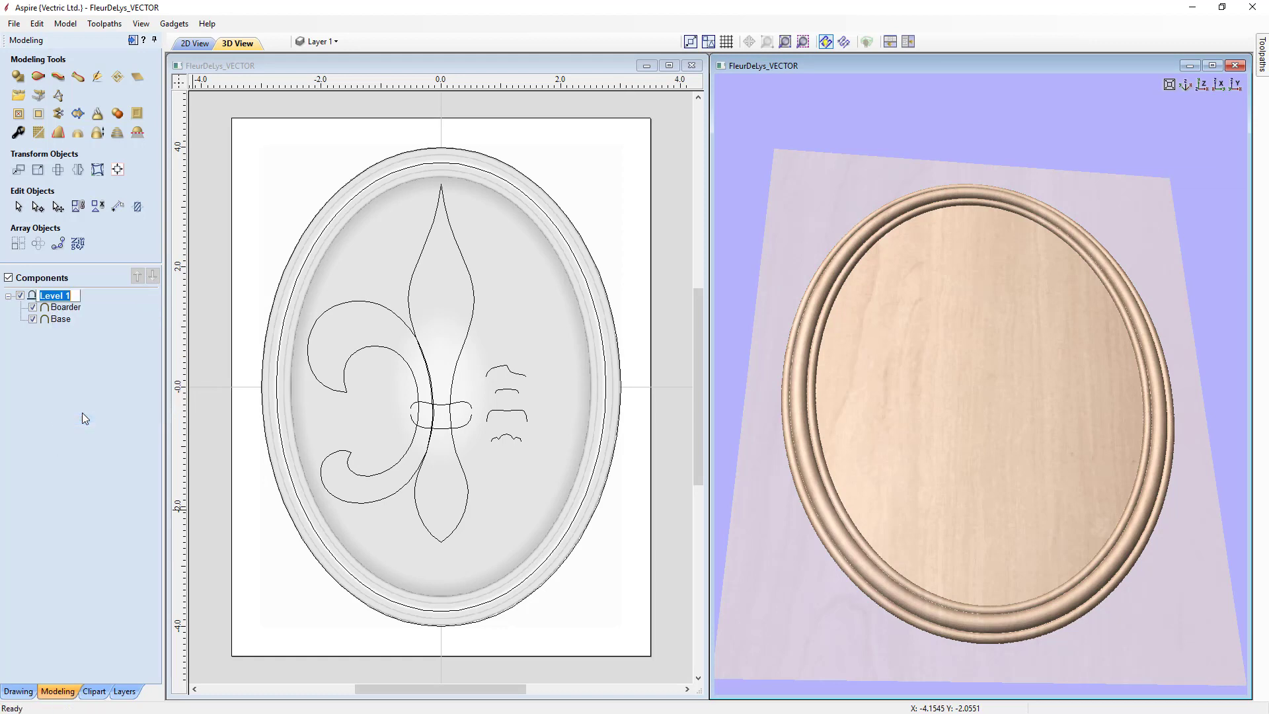
text(Base)
key(Return)
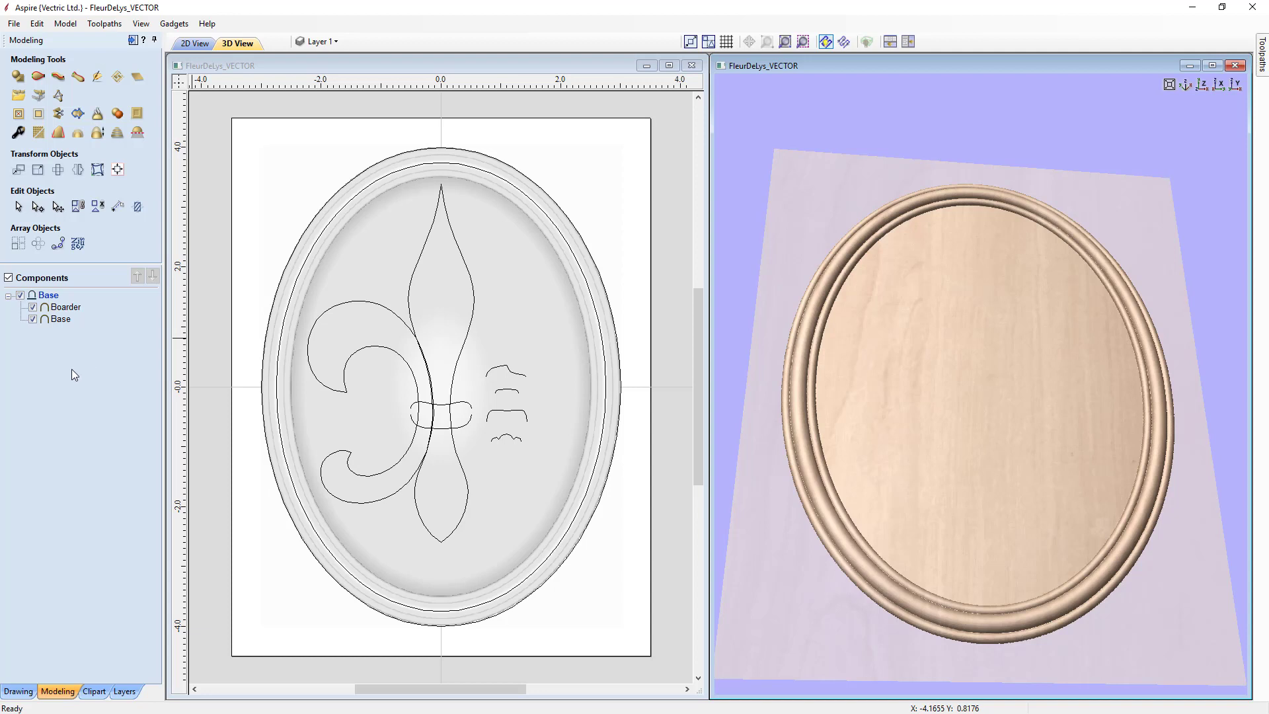
Insert a new component level above the Base level and name it Fleur De Lys.
right_click(53, 298)
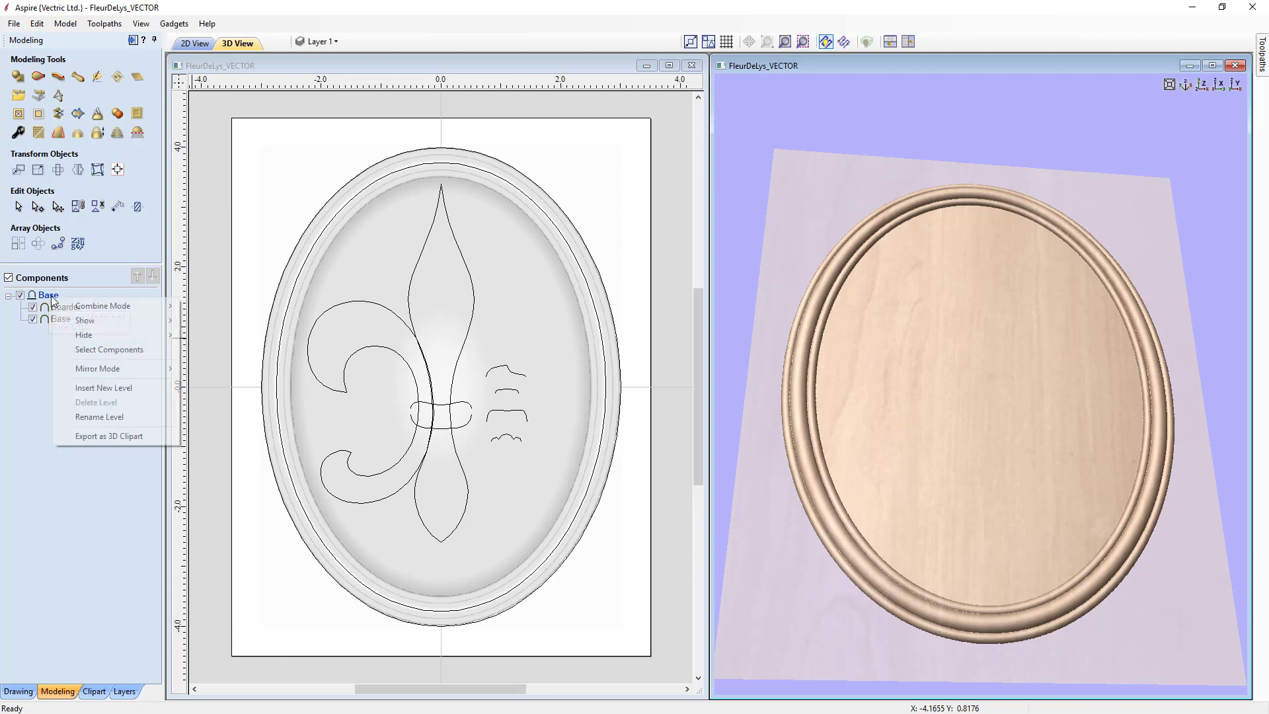
click(97, 389)
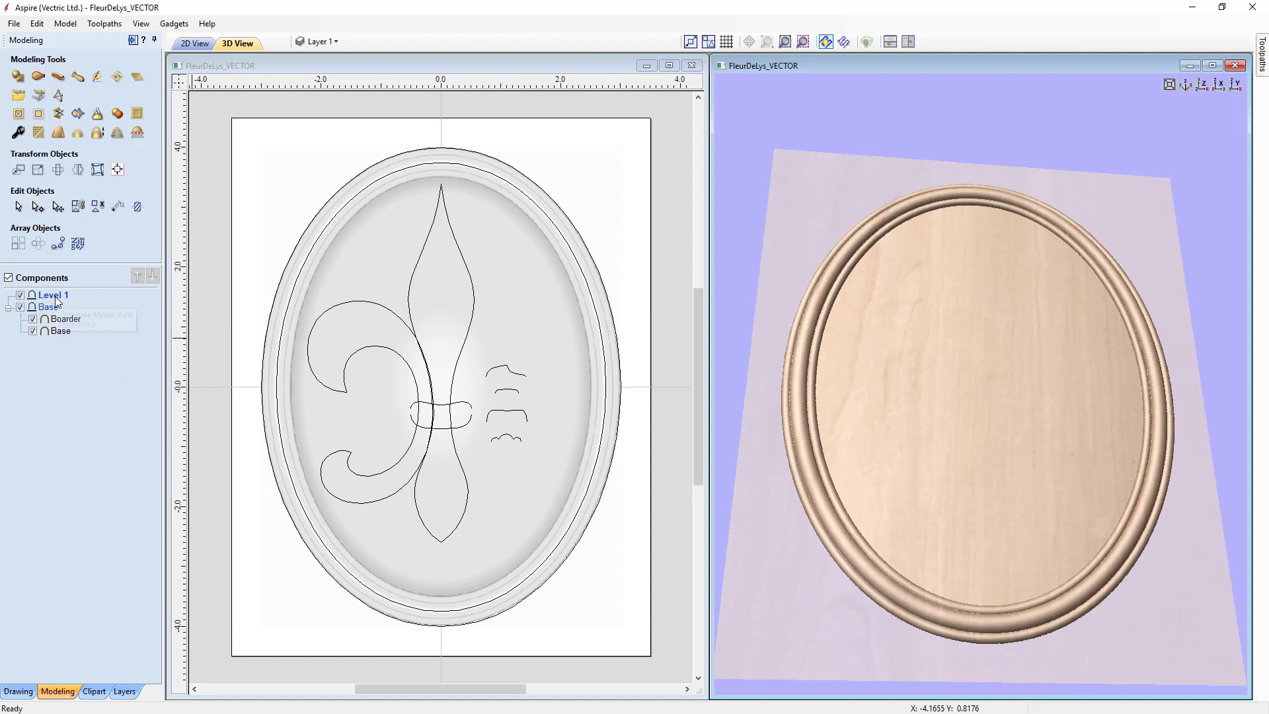
right_click(53, 301)
click(100, 413)
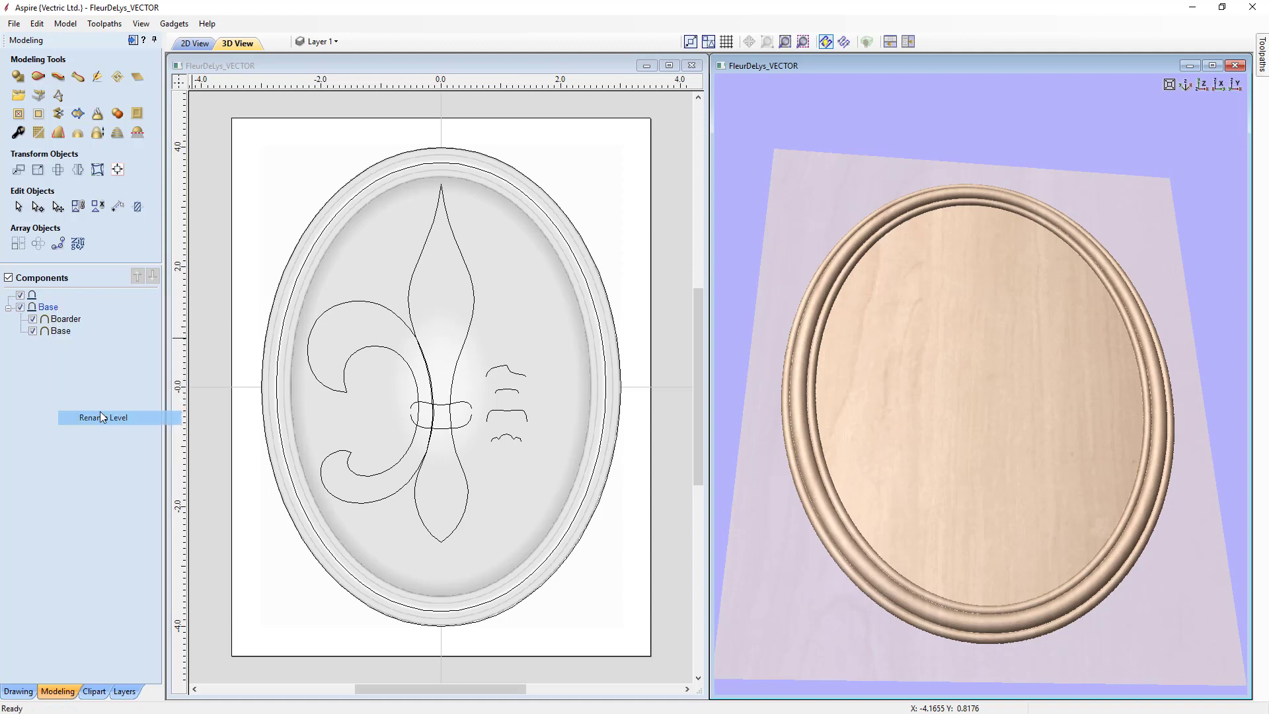
text(F)
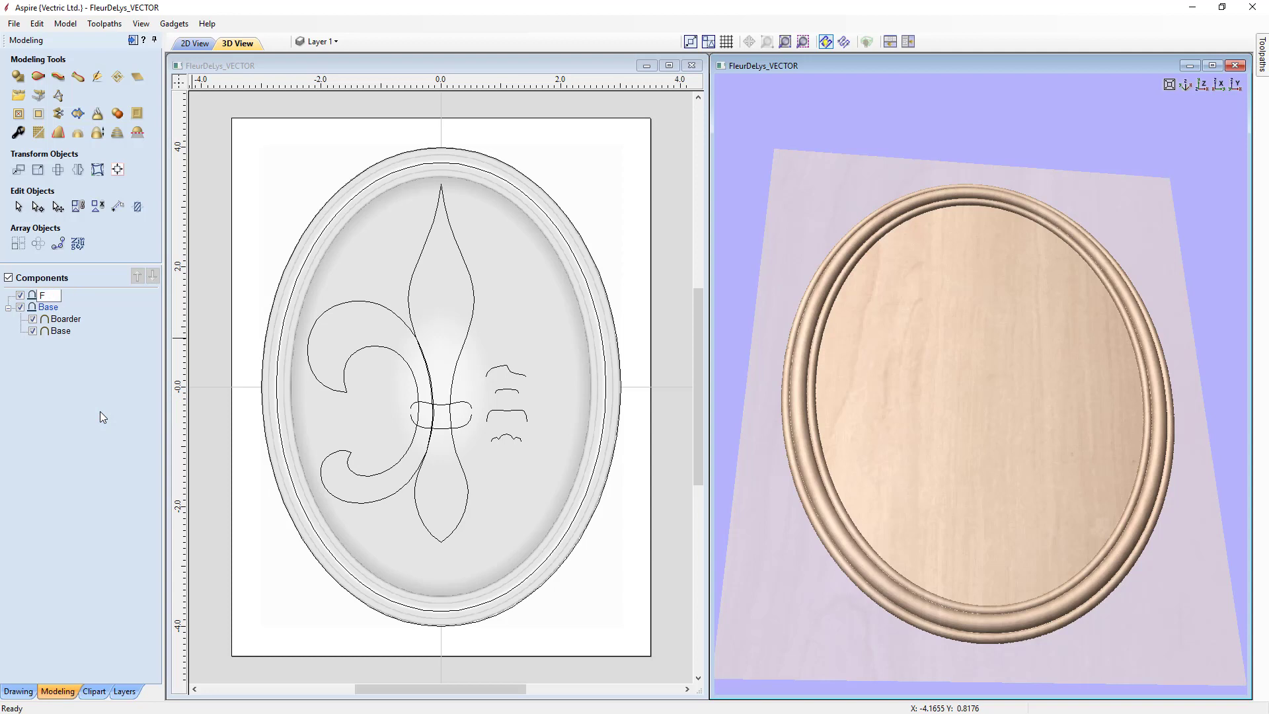
text(leur De Lys)
key(Return)
Hide the Base level, make the Fleur De Lys level active and collapse the Base level's component list.
click(21, 306)
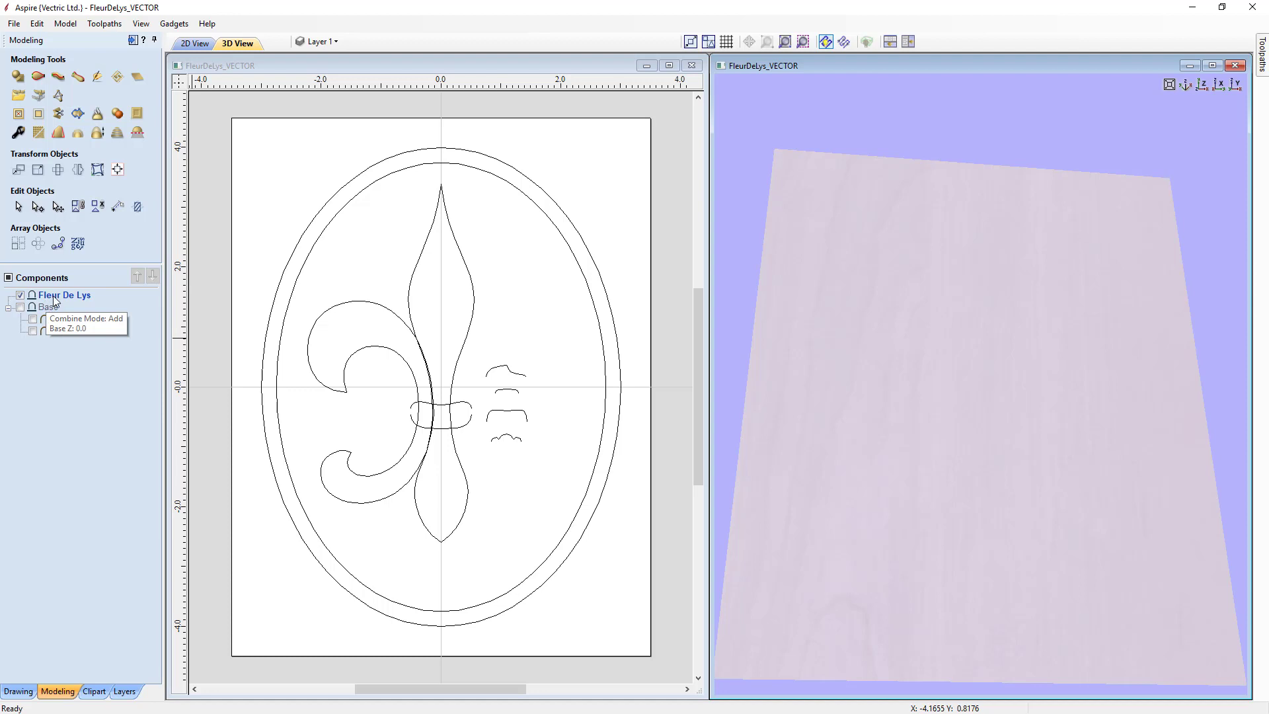
click(46, 308)
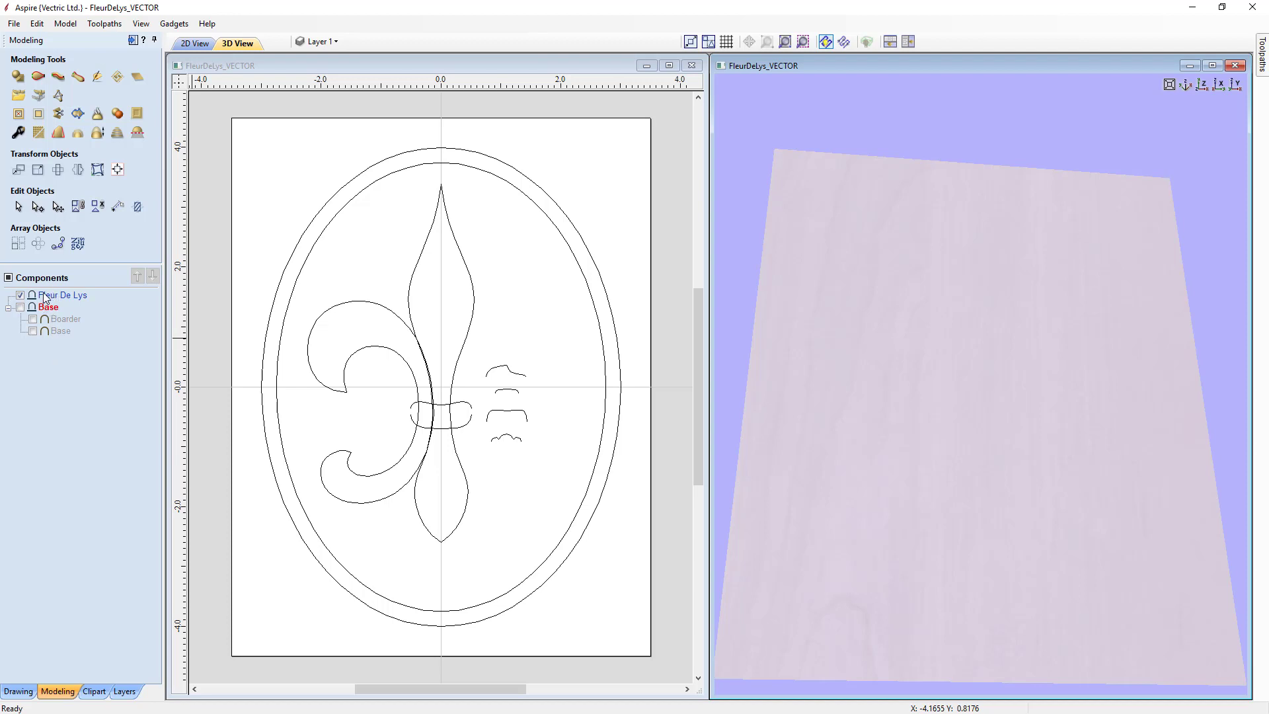
mouse_move(45, 308)
click(51, 296)
click(9, 308)
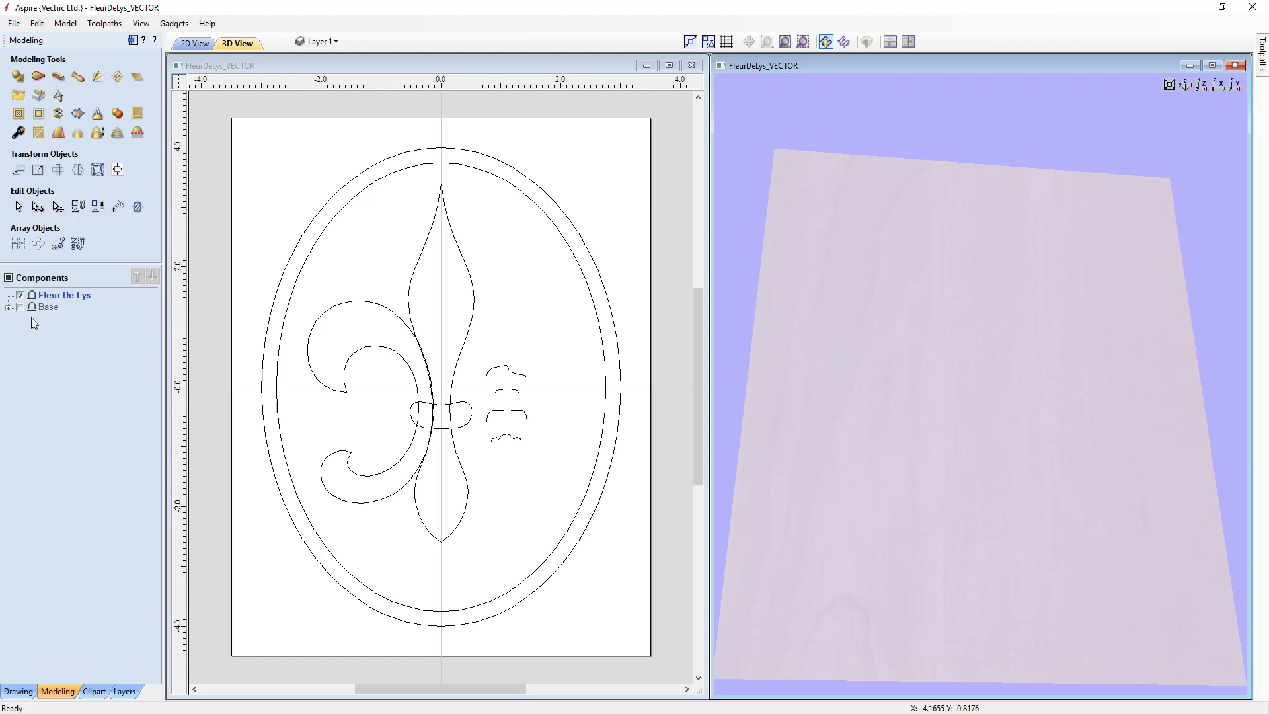
click(8, 308)
click(9, 308)
mouse_move(72, 296)
Examine in the 2D view how the left scroll vector overlaps the central petal and the band vectors.
scroll(434, 412, up, 1)
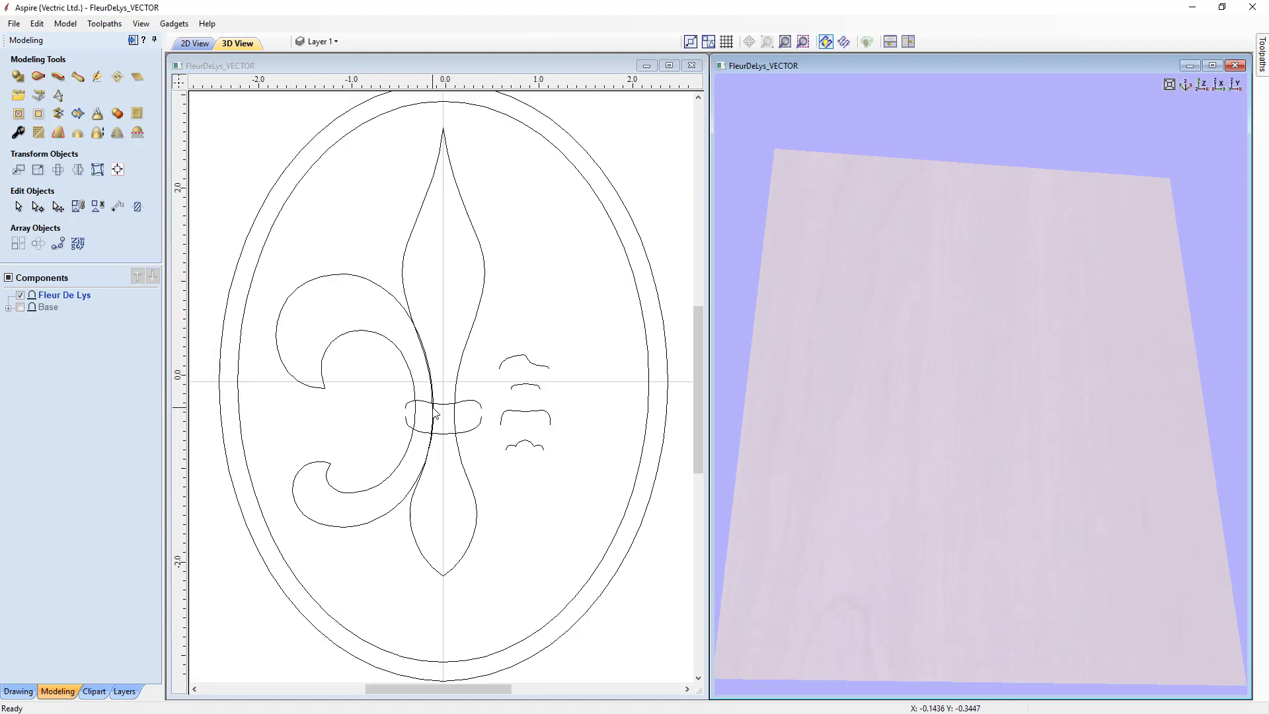
scroll(434, 413, up, 1)
scroll(435, 413, up, 1)
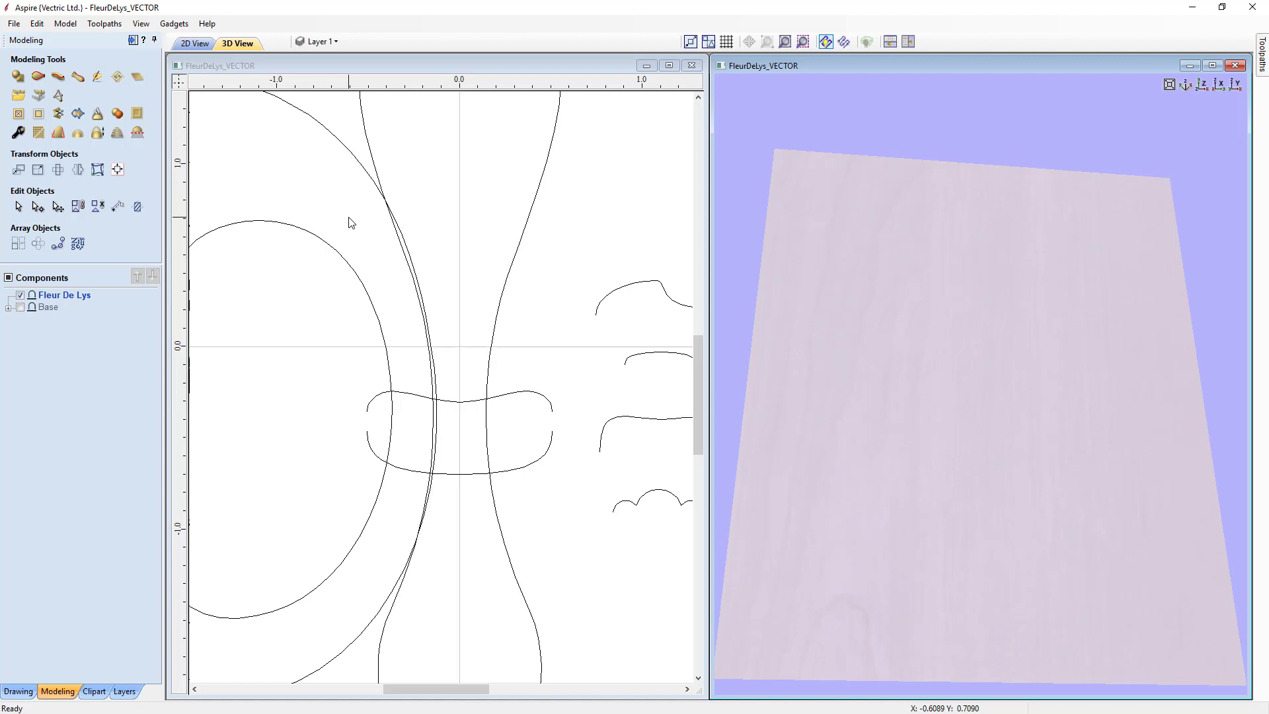
scroll(351, 223, down, 5)
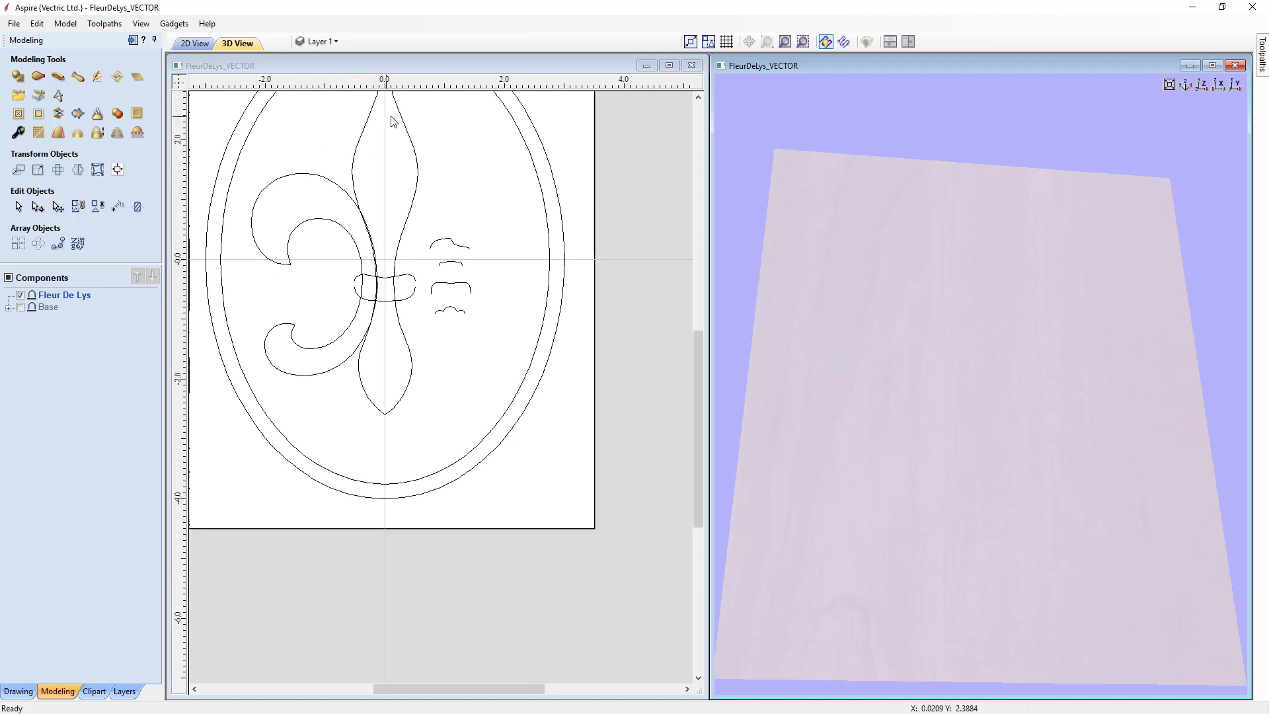
scroll(319, 198, down, 1)
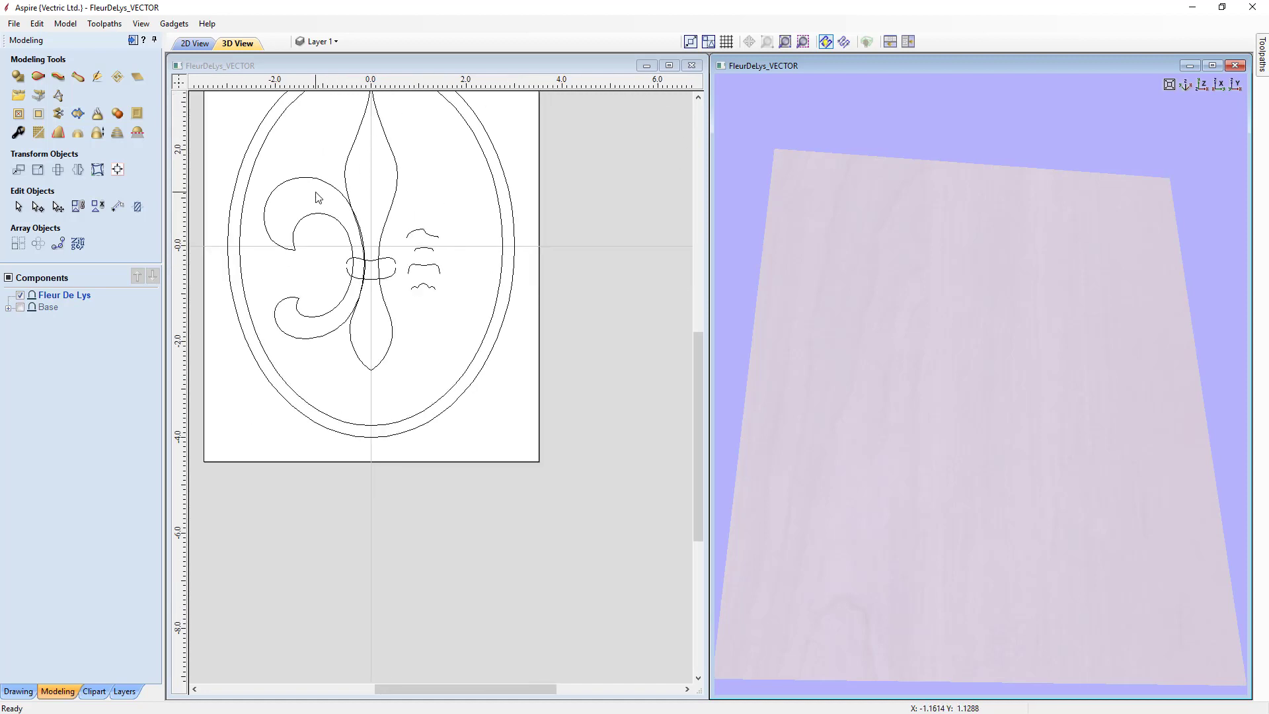
scroll(316, 197, up, 2)
scroll(318, 198, down, 1)
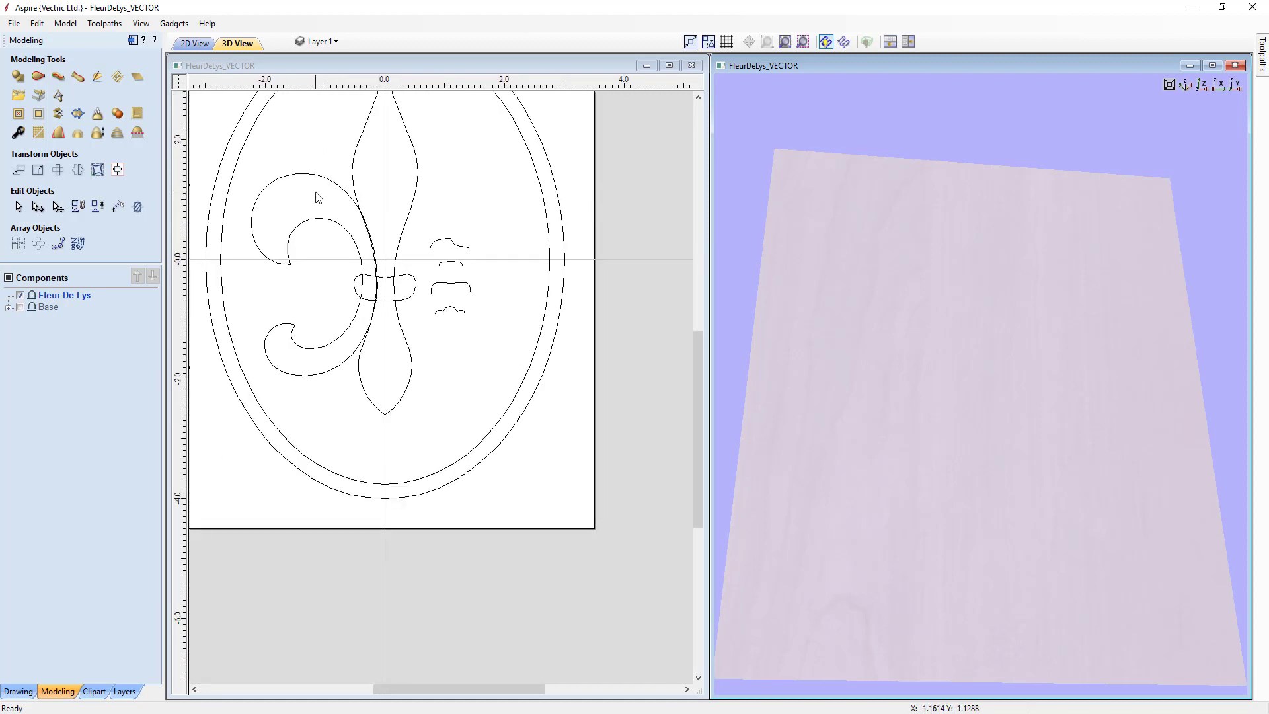
click(368, 276)
key(F6)
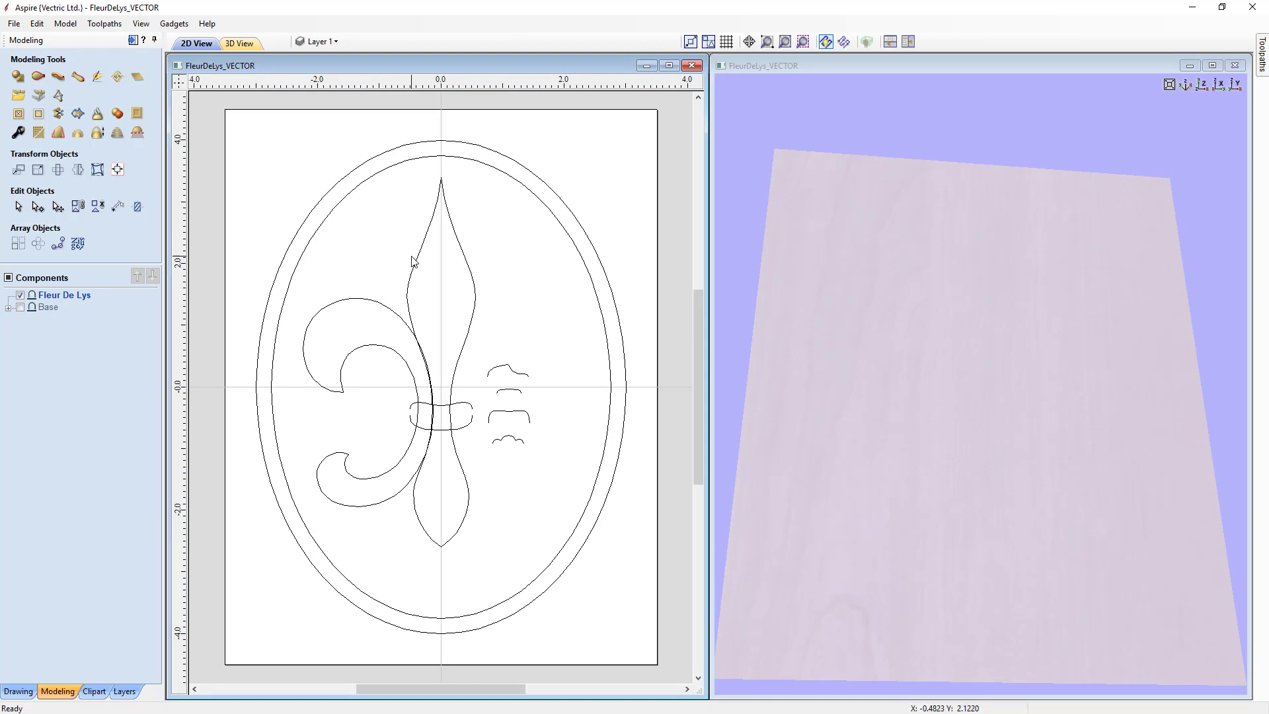
Create a domed 60-degree shape with no height limit from the central petal vector, merged with other components and named Center.
click(414, 276)
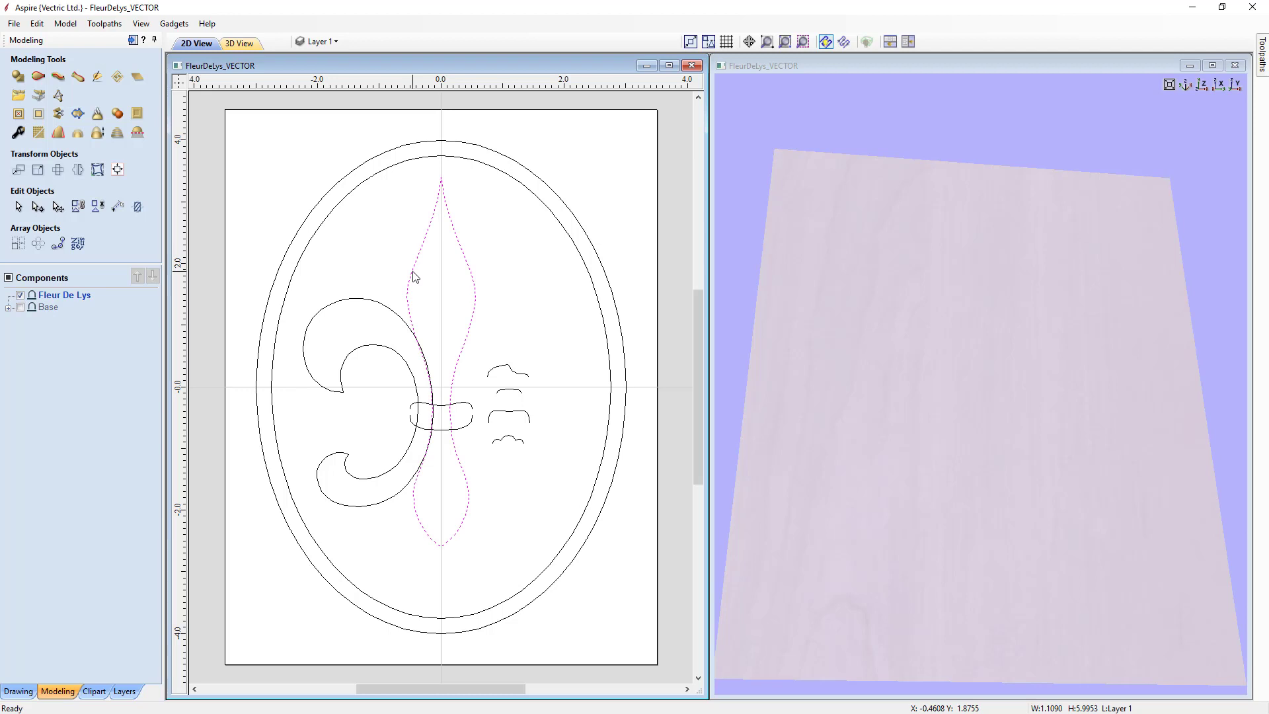
click(21, 84)
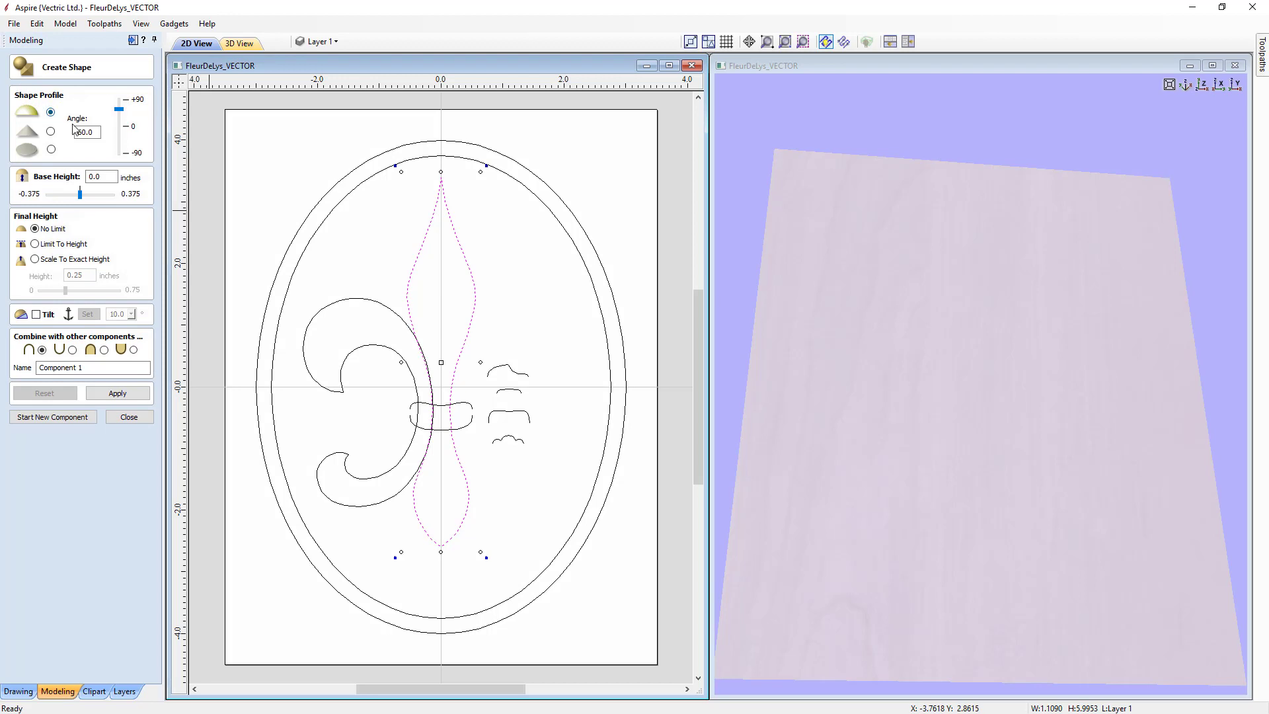
click(95, 131)
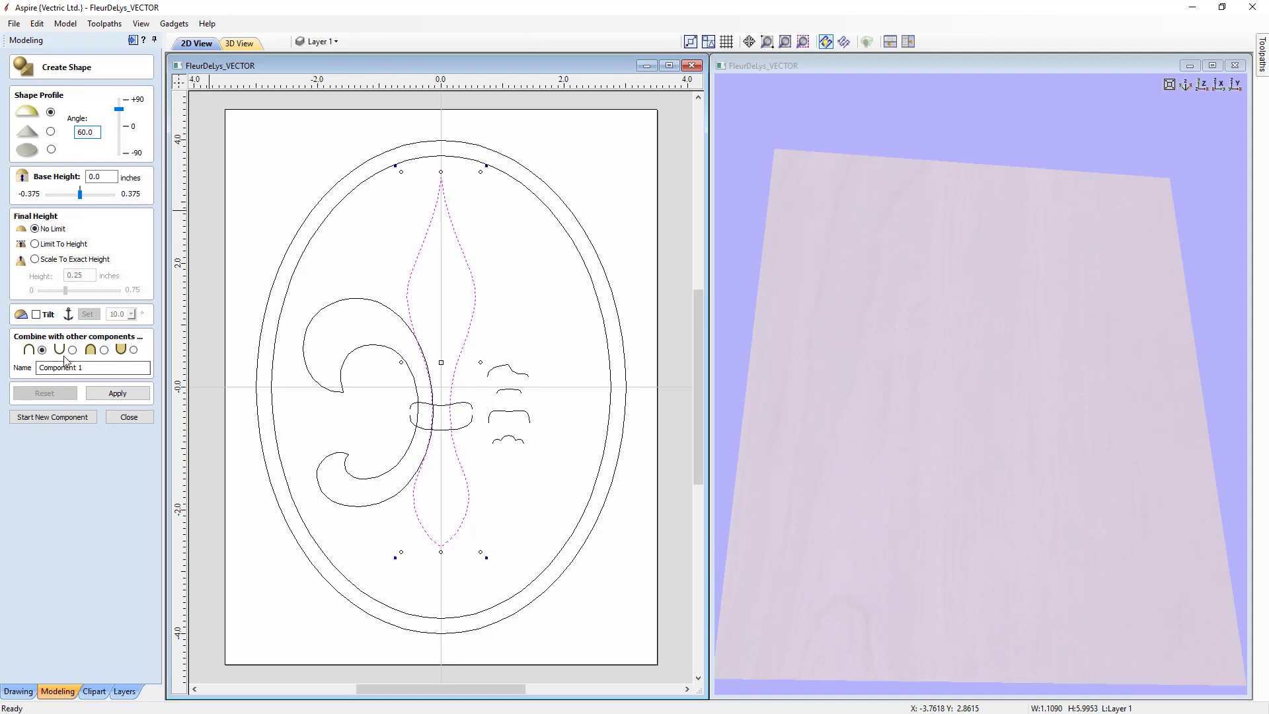
click(104, 350)
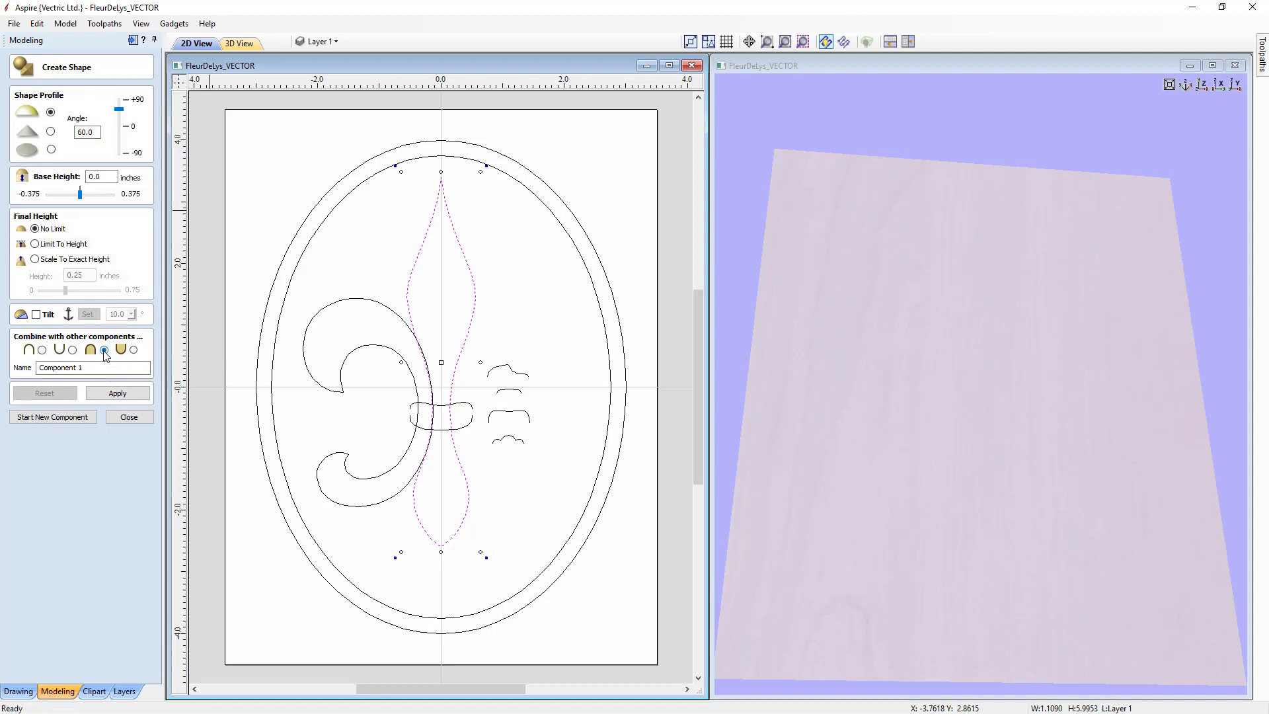
triple_click(93, 368)
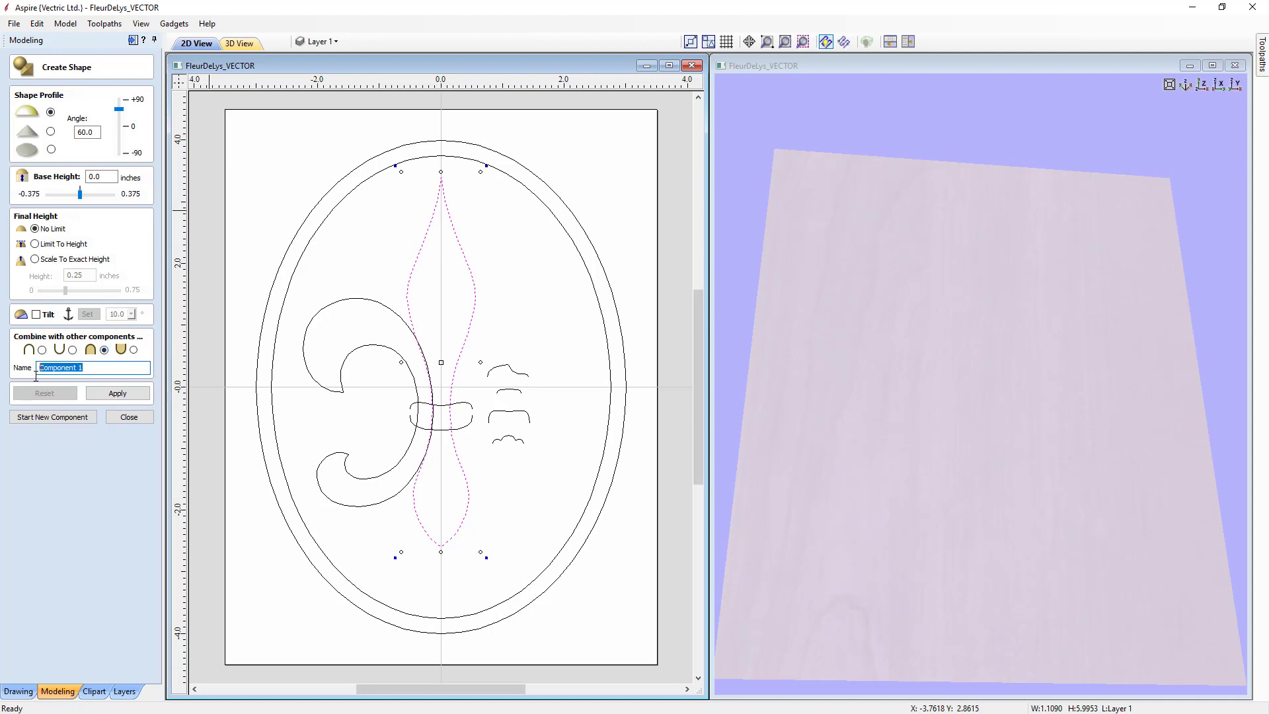
text(Center)
click(113, 394)
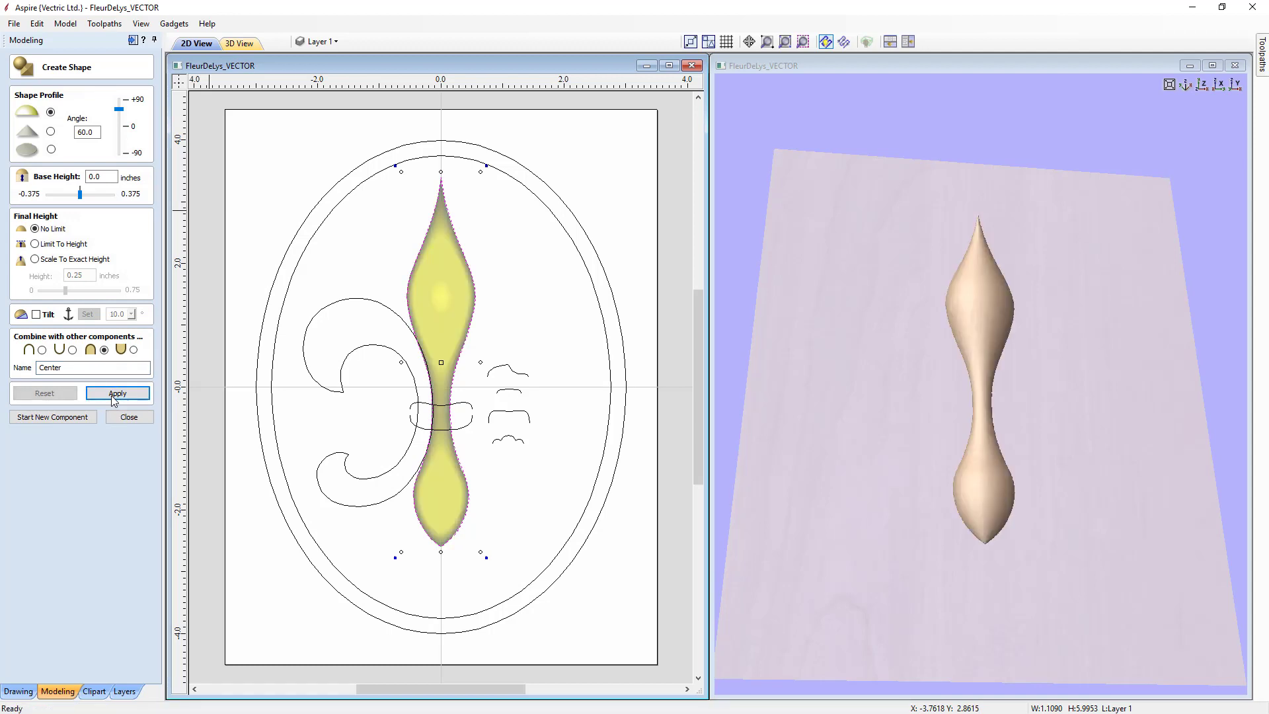
click(802, 467)
drag(802, 468, 890, 416)
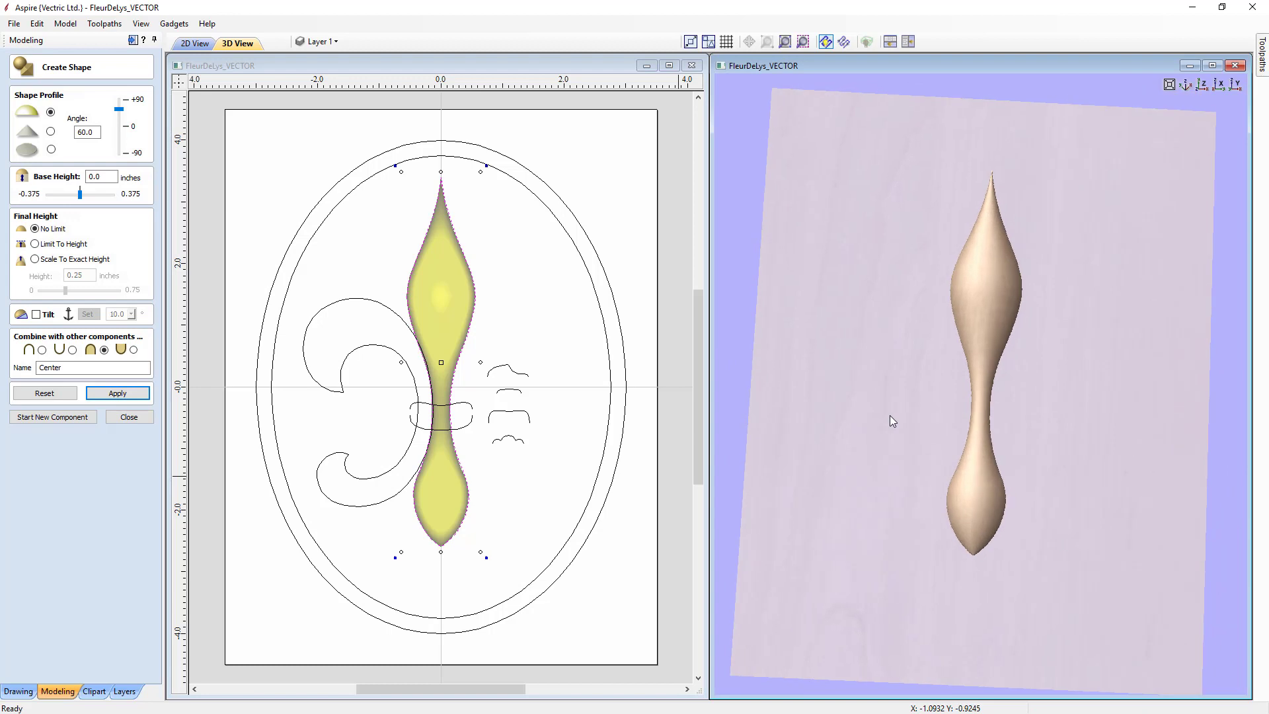
click(130, 417)
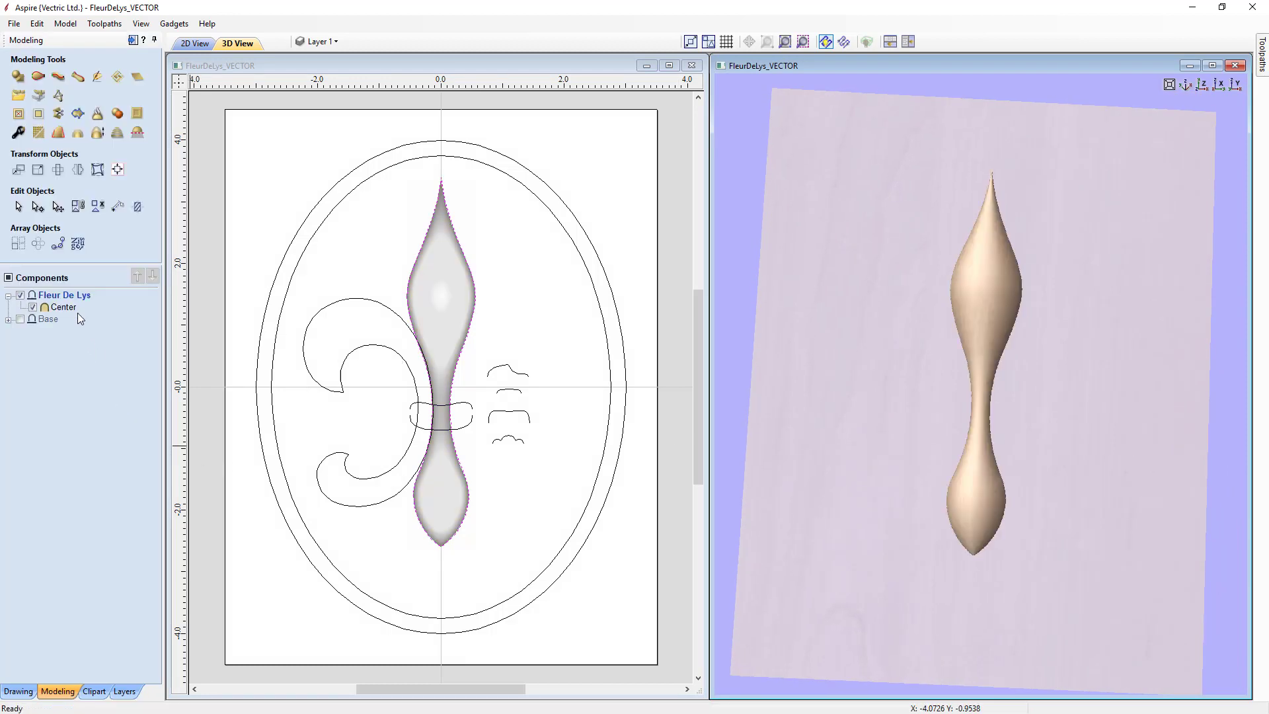
mouse_move(45, 296)
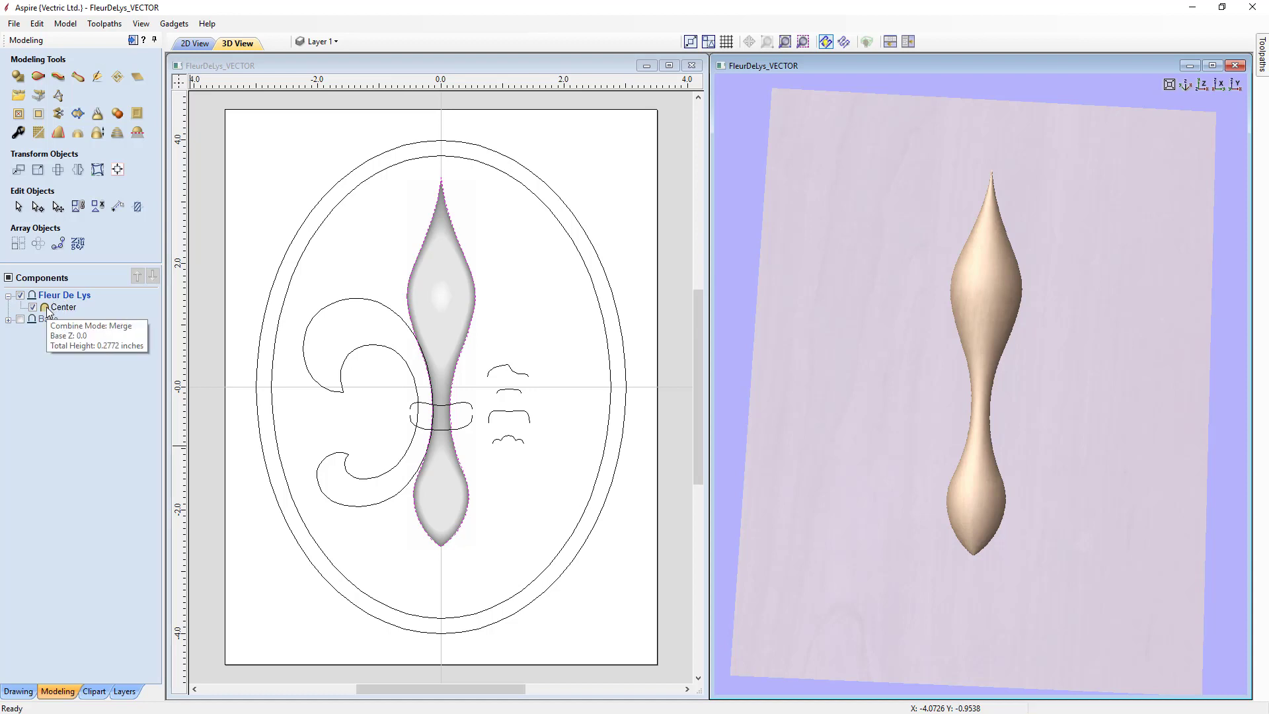
Set the outer and inner left scroll curves as the drive rails of a Two Rail Sweep.
scroll(370, 381, up, 1)
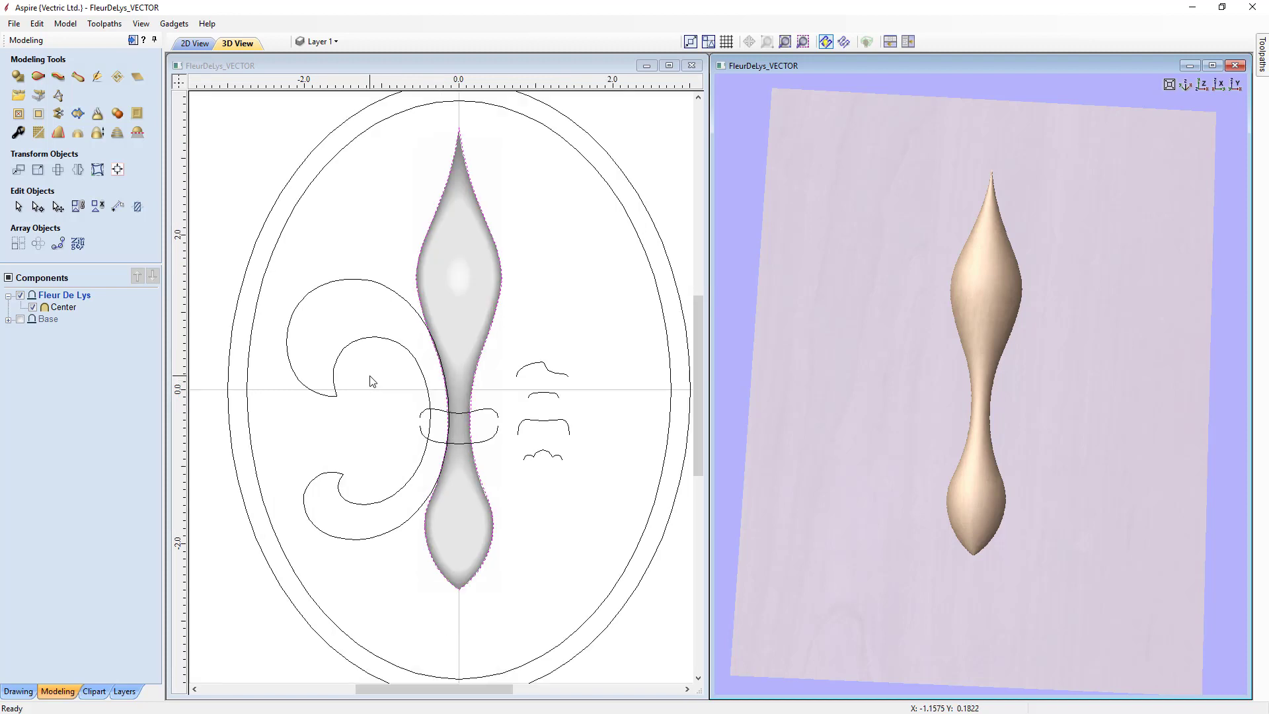
scroll(372, 381, up, 1)
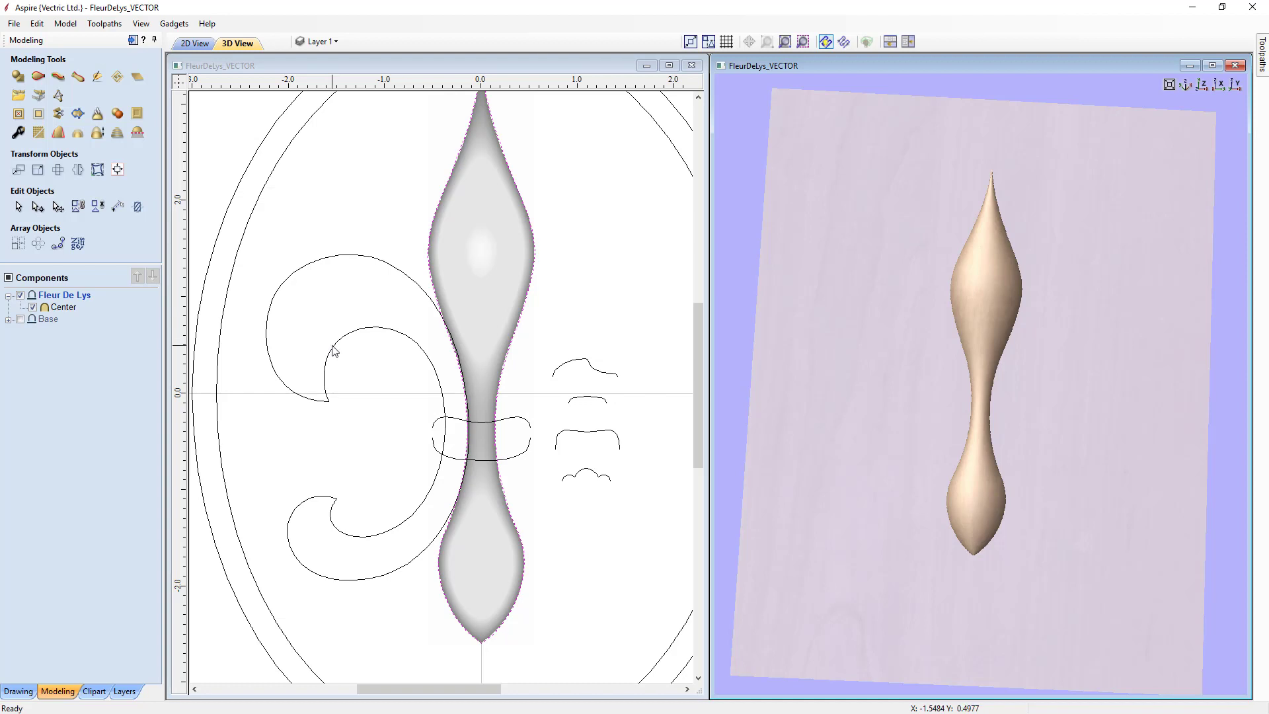
click(281, 291)
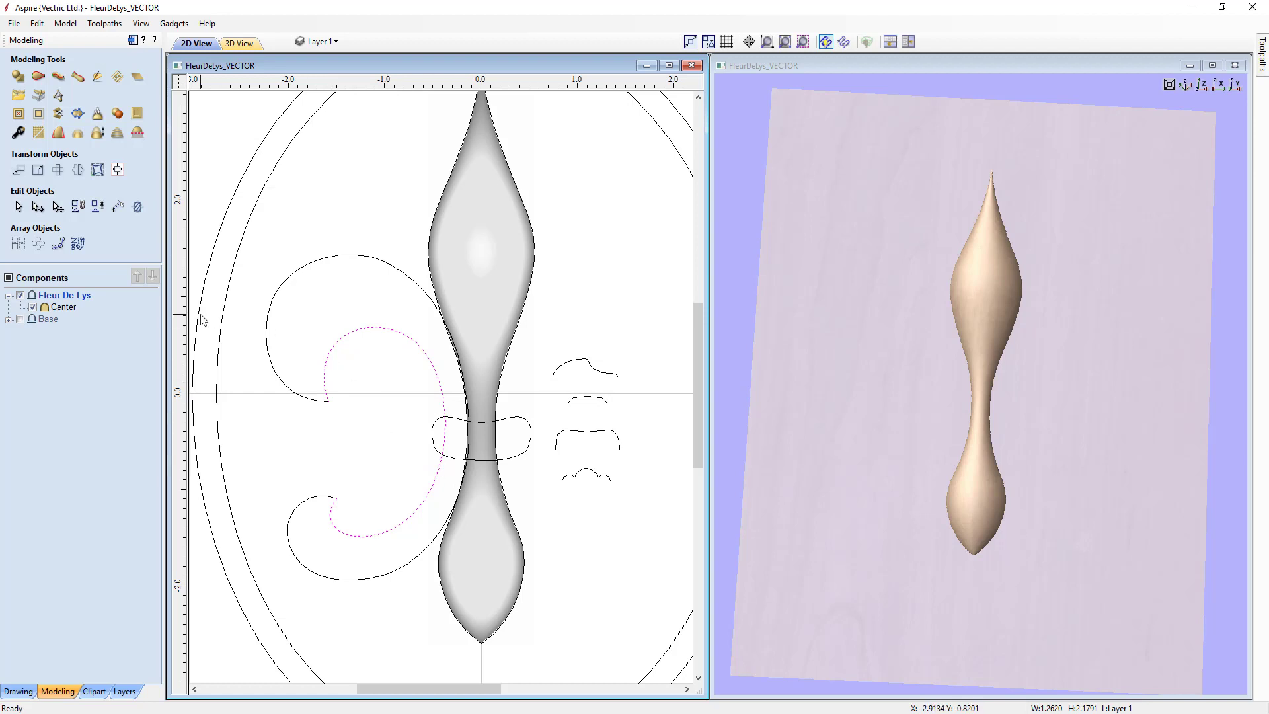
click(42, 79)
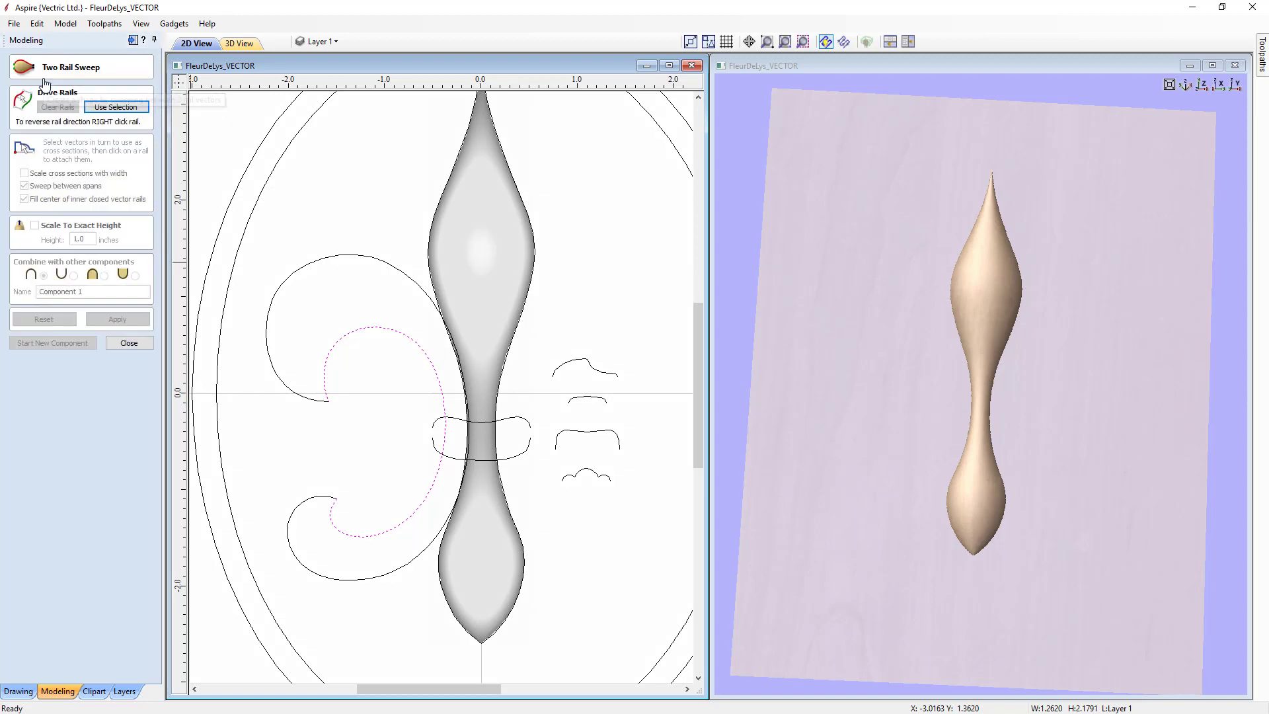
click(292, 274)
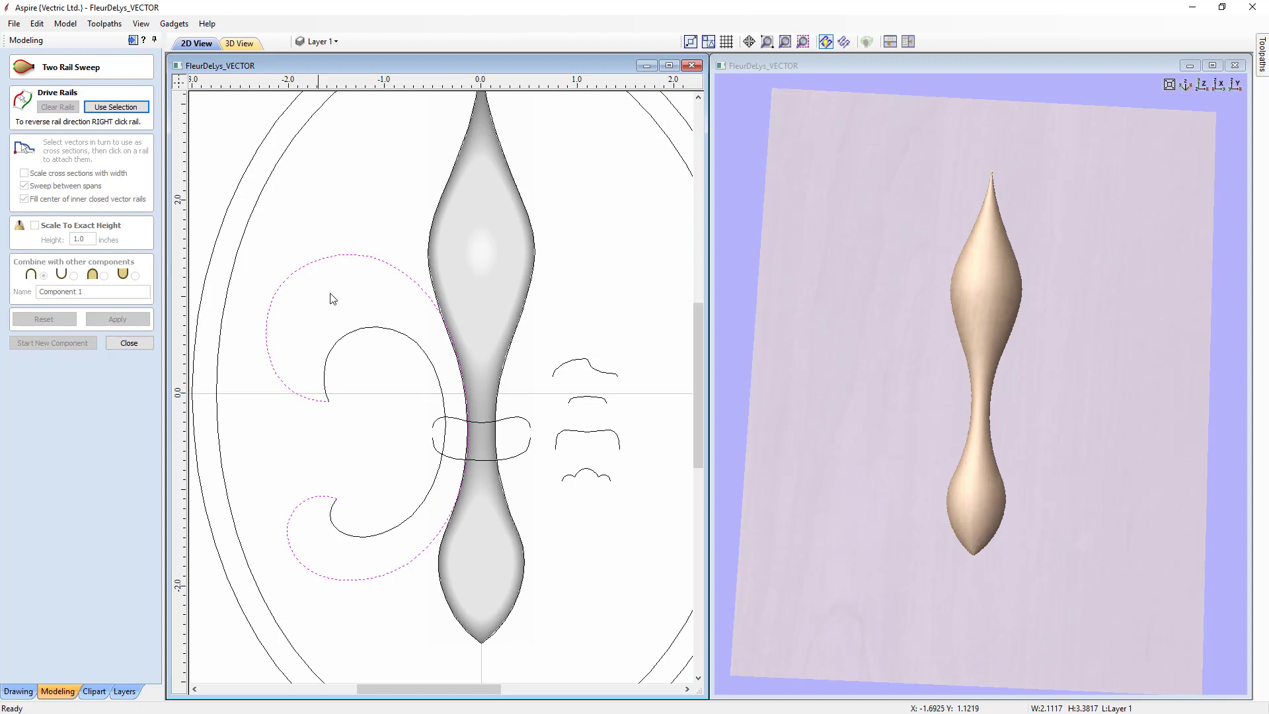
shift+click(351, 335)
click(122, 109)
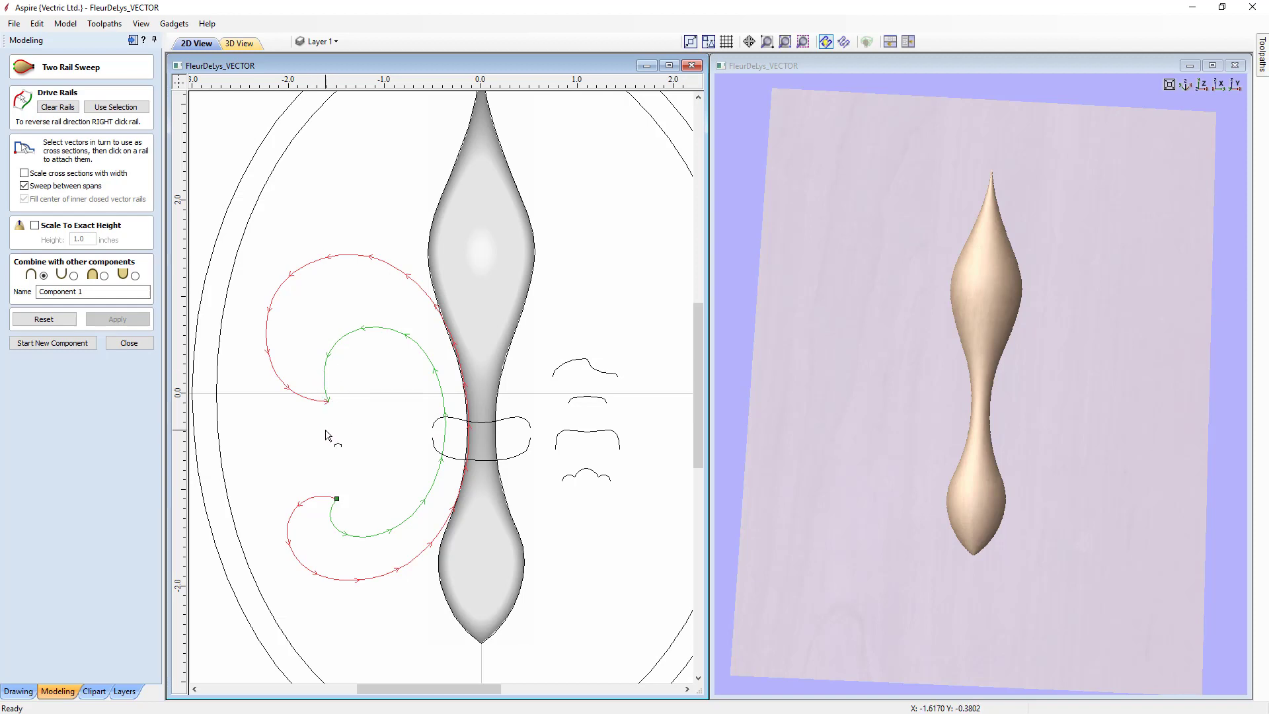
Sweep the uppermost small profile vector along the scroll rails as the cross section, using the Merge combine mode.
click(563, 372)
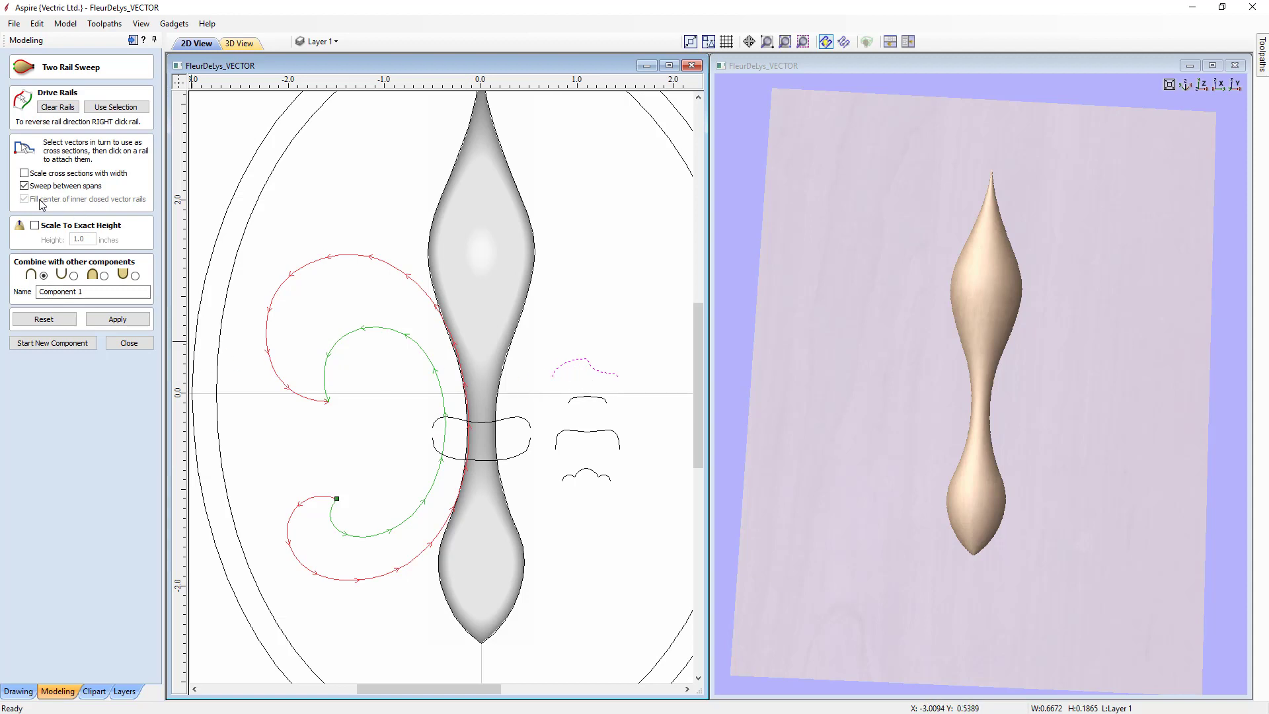
click(103, 276)
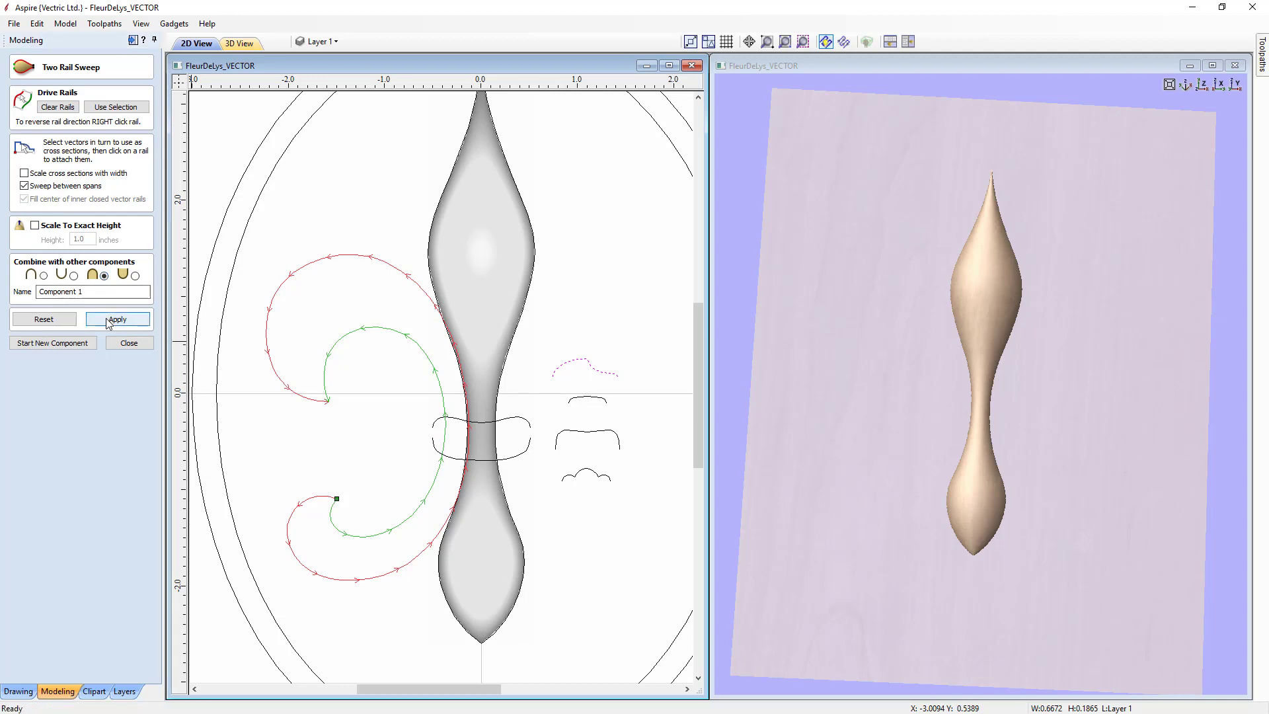
click(109, 321)
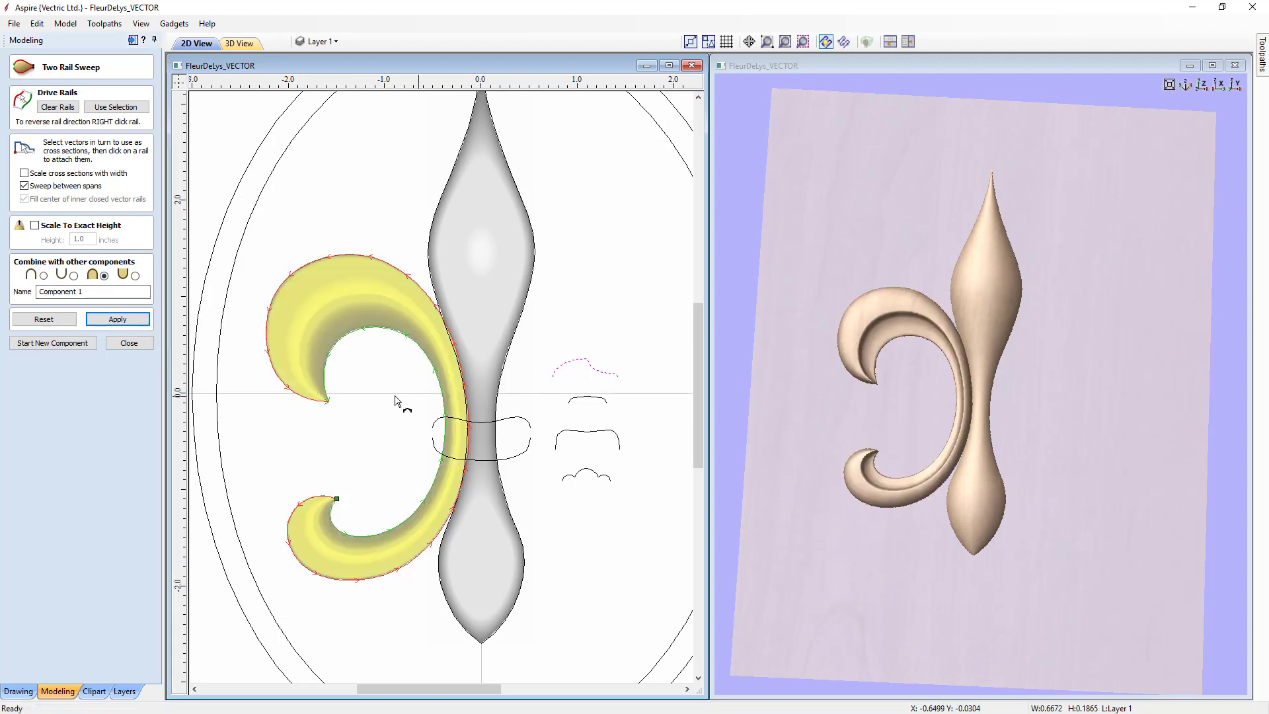
drag(1035, 611, 866, 378)
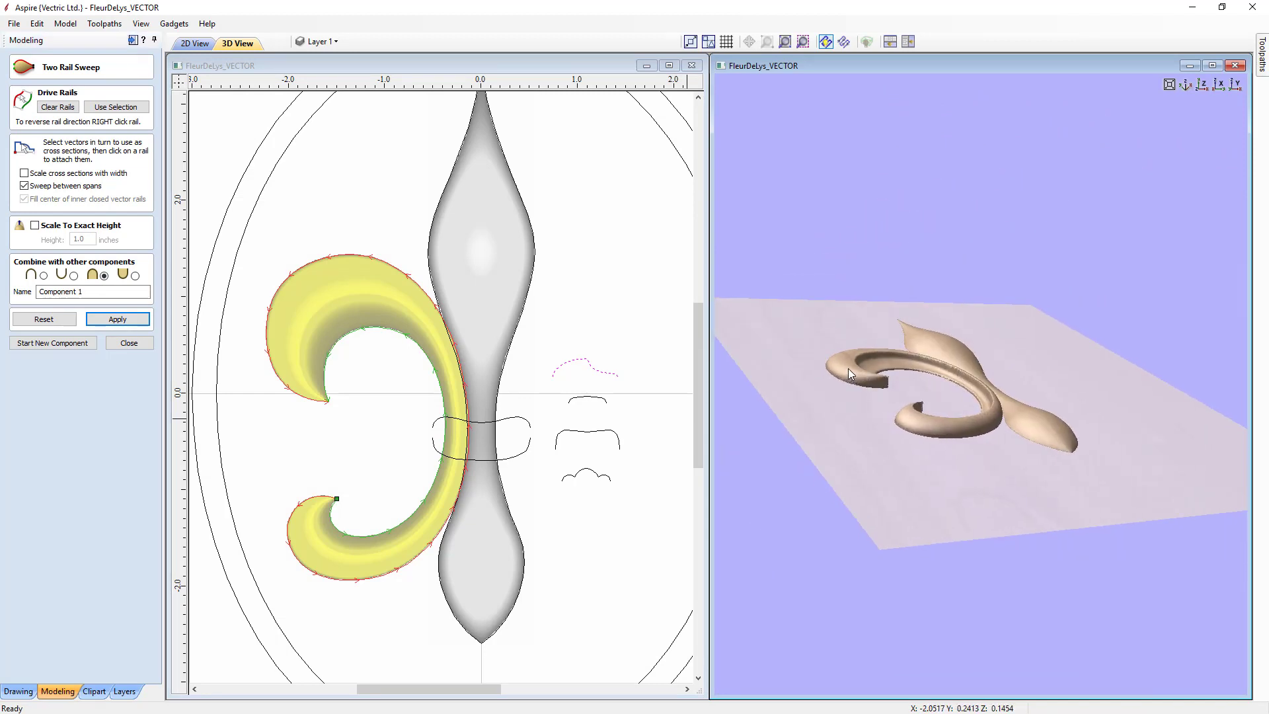
drag(852, 426, 878, 363)
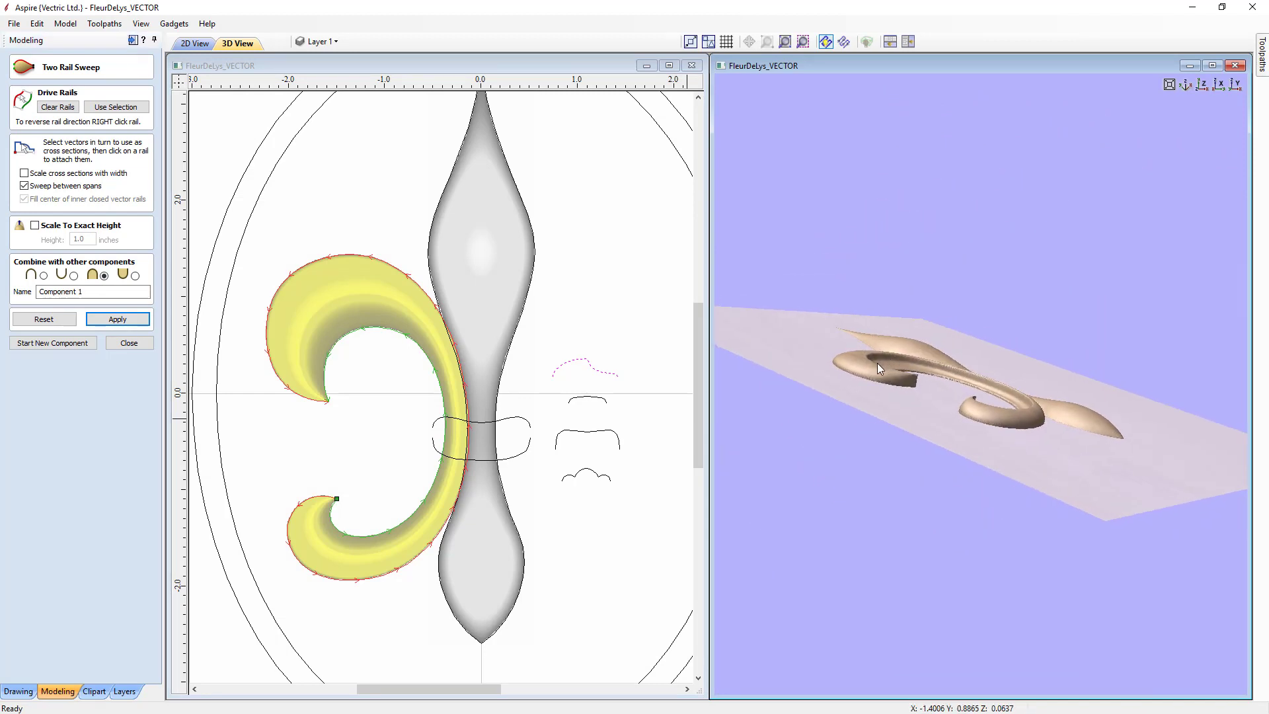
drag(1076, 441, 882, 554)
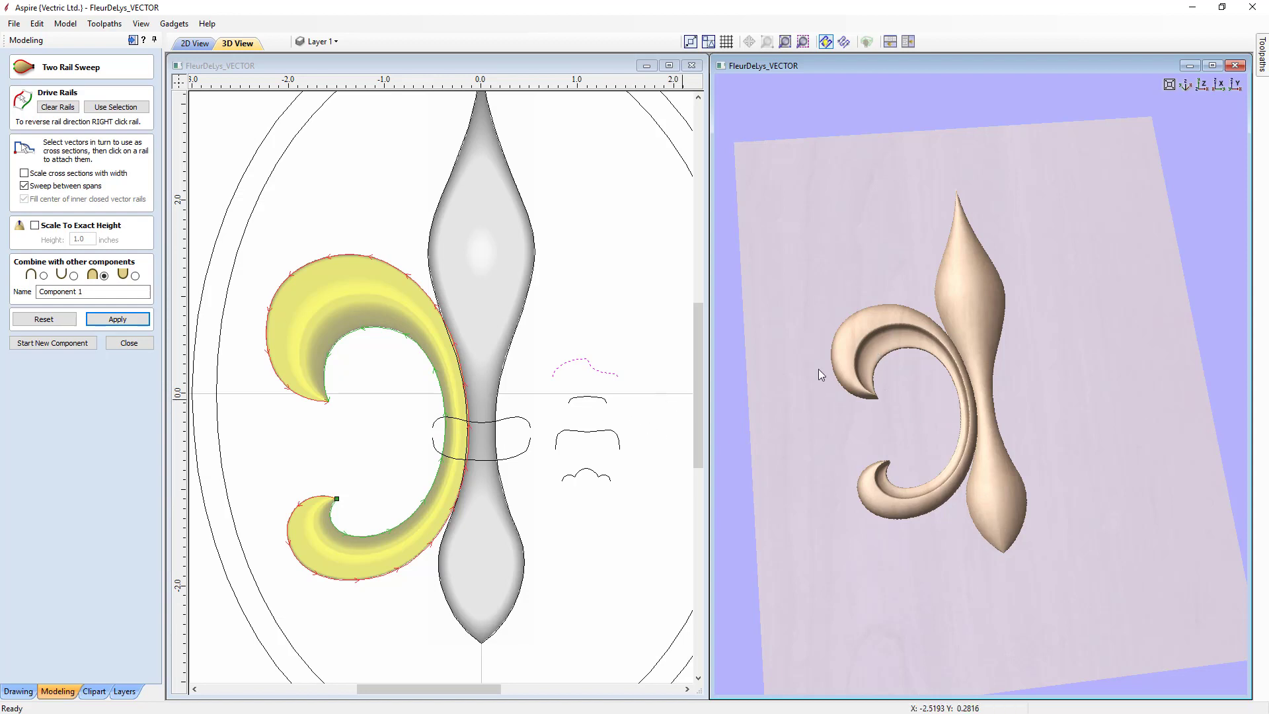
Scale the cross sections with width and recompute the left scroll's sweep.
click(24, 174)
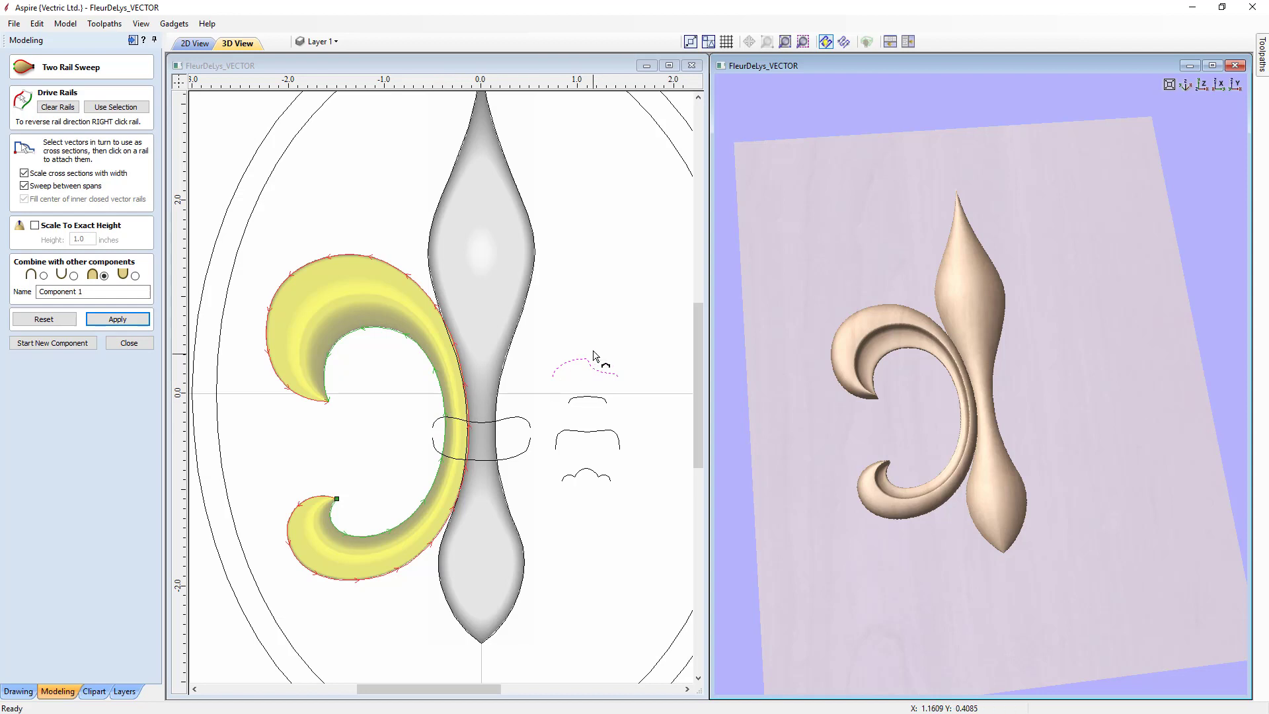
click(143, 323)
drag(875, 522, 887, 357)
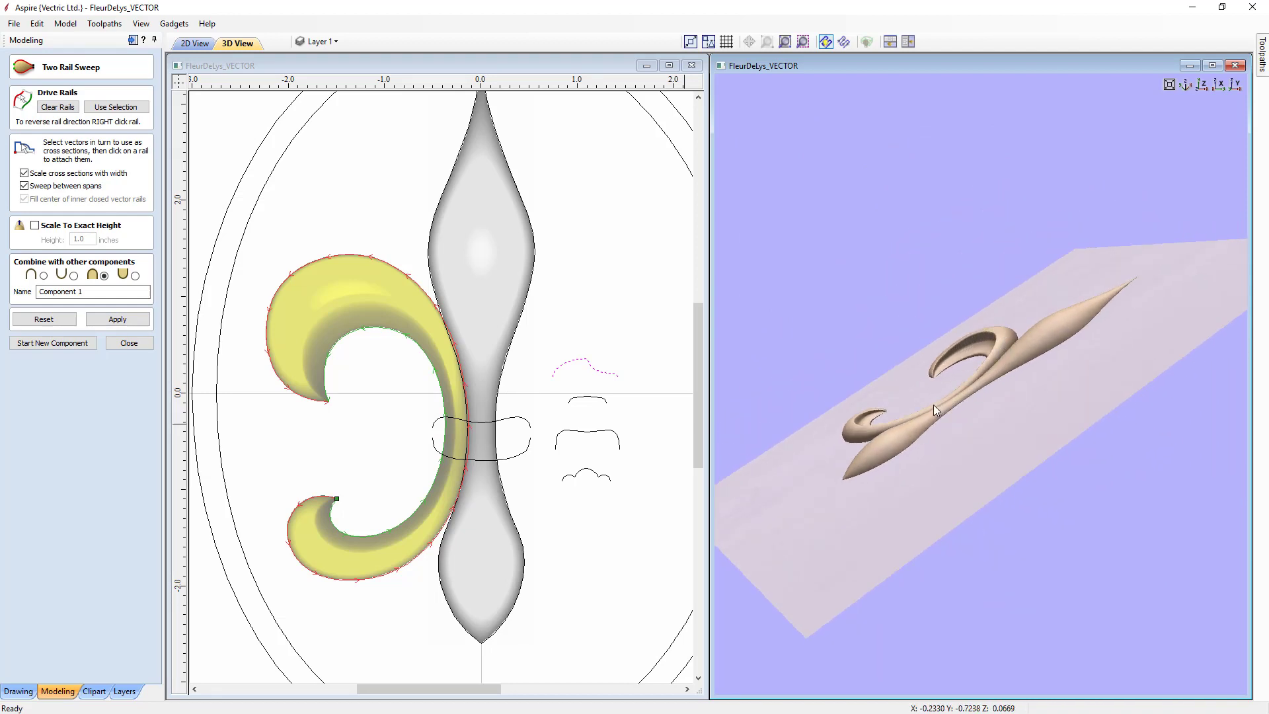
mouse_move(911, 399)
mouse_down()
mouse_move(1078, 438)
mouse_move(966, 410)
mouse_move(905, 416)
mouse_move(890, 442)
mouse_move(915, 413)
mouse_up()
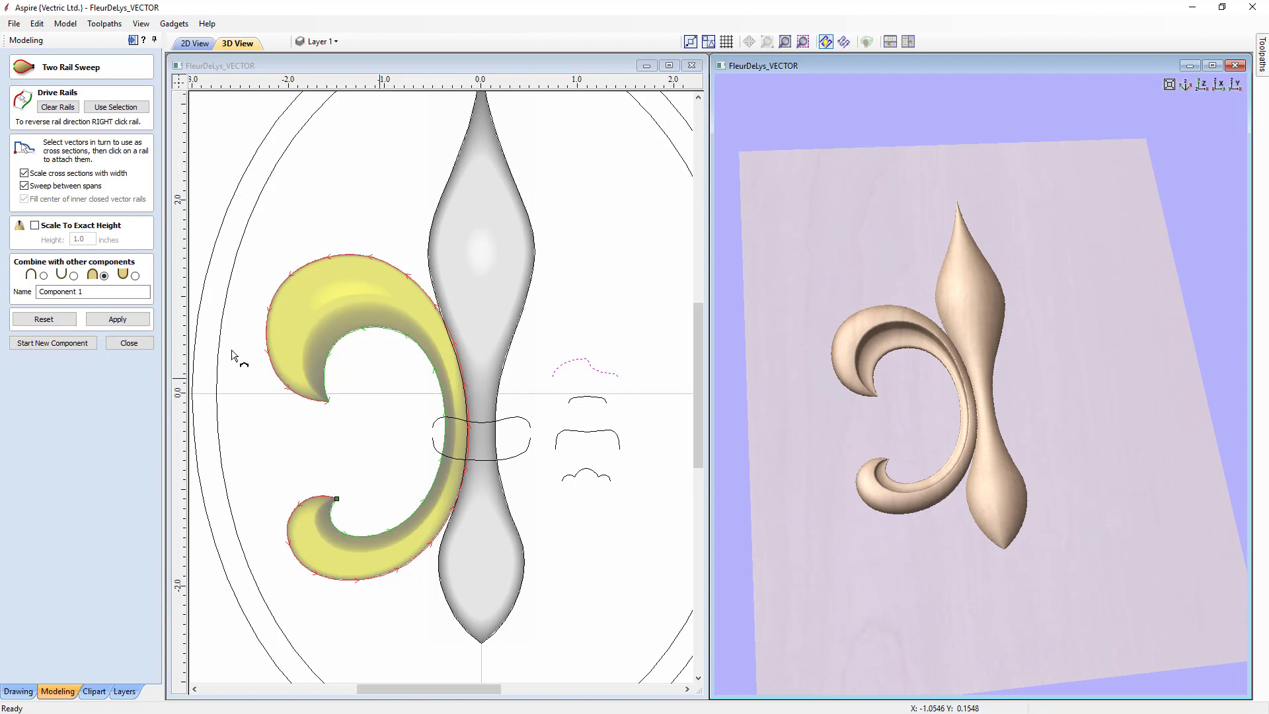
Name the swept scroll component Side, apply it and finish the Two Rail Sweep.
drag(83, 291, 29, 293)
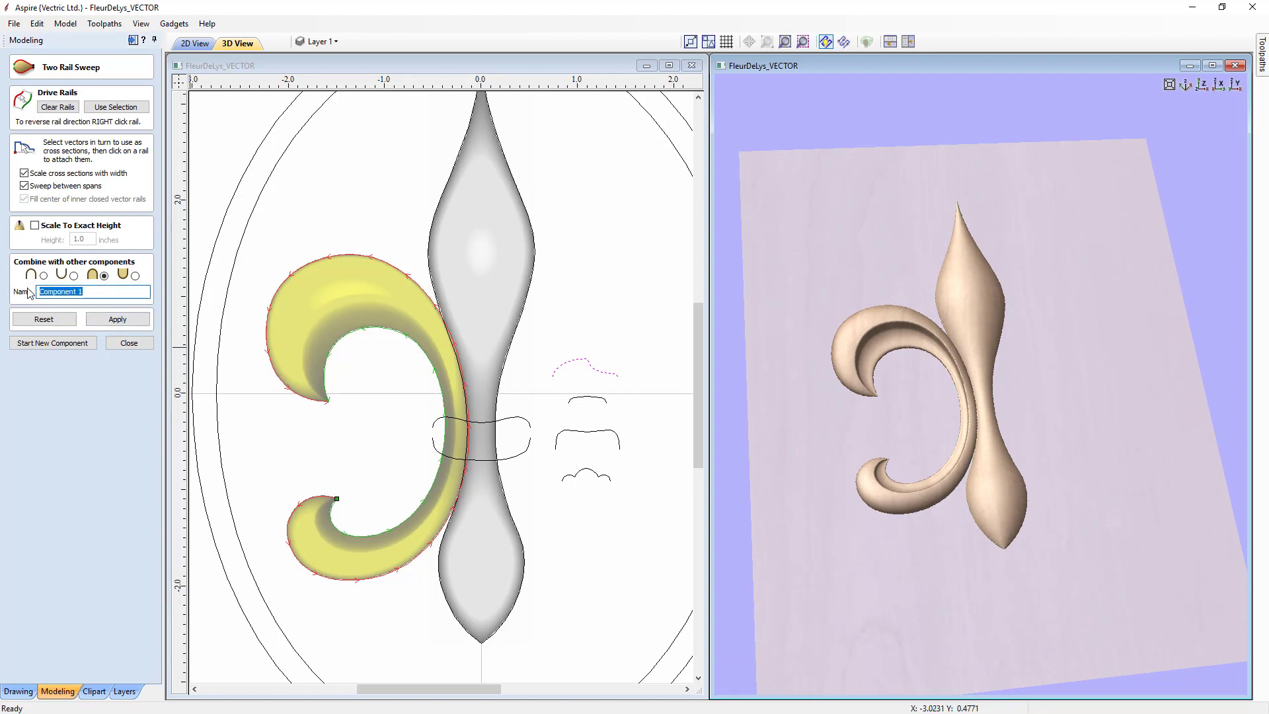
text(Side)
click(120, 322)
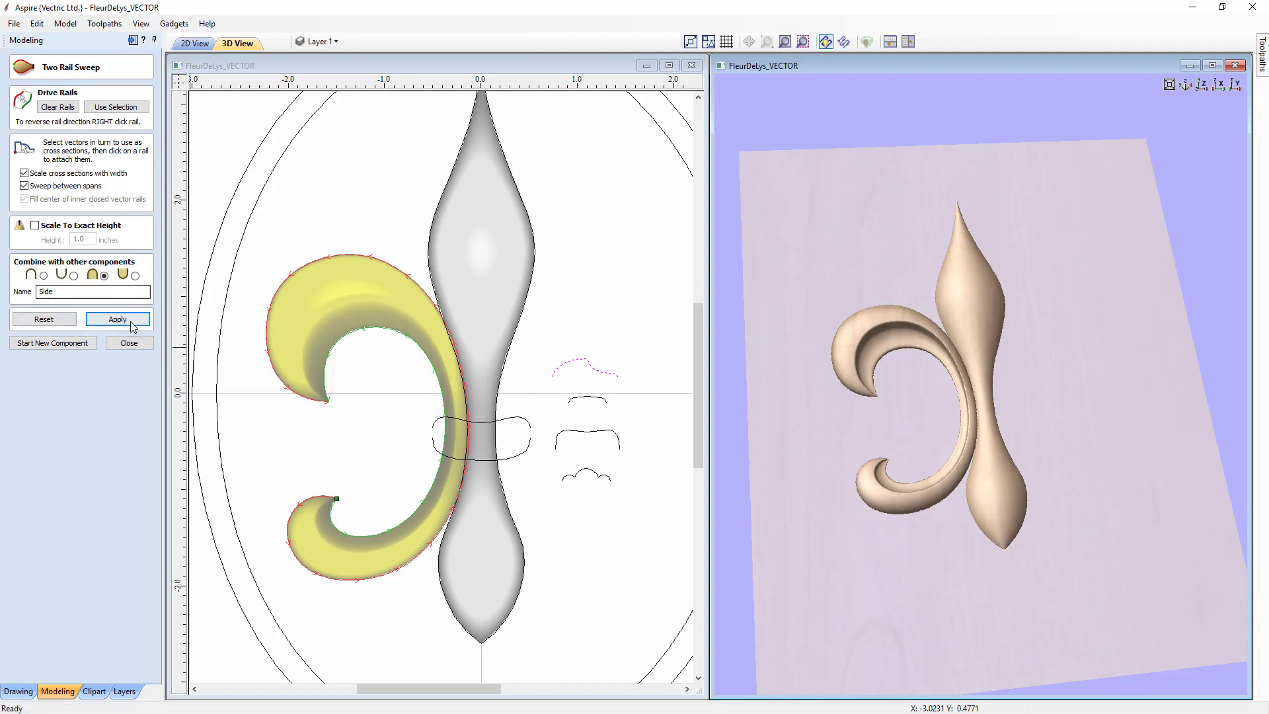
click(129, 343)
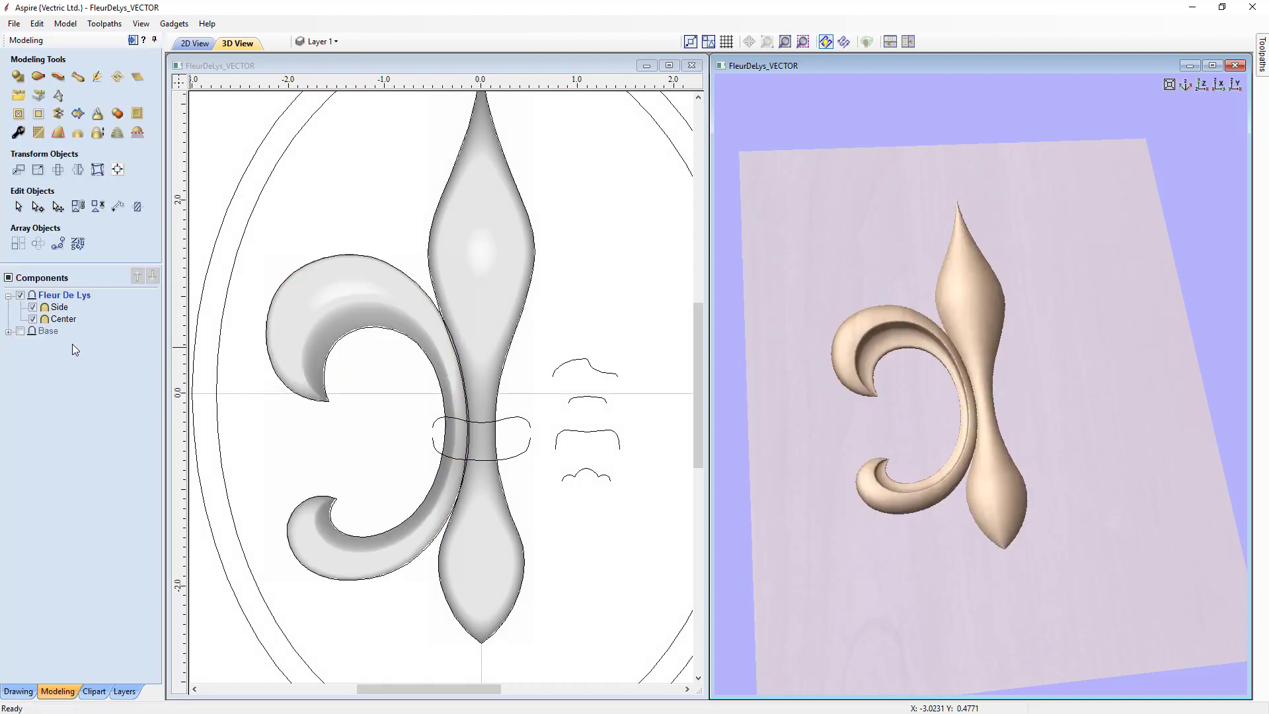
mouse_move(38, 298)
Create a mirrored copy of the Side component, flipped horizontally about the job center, and deselect it.
scroll(981, 404, up, 5)
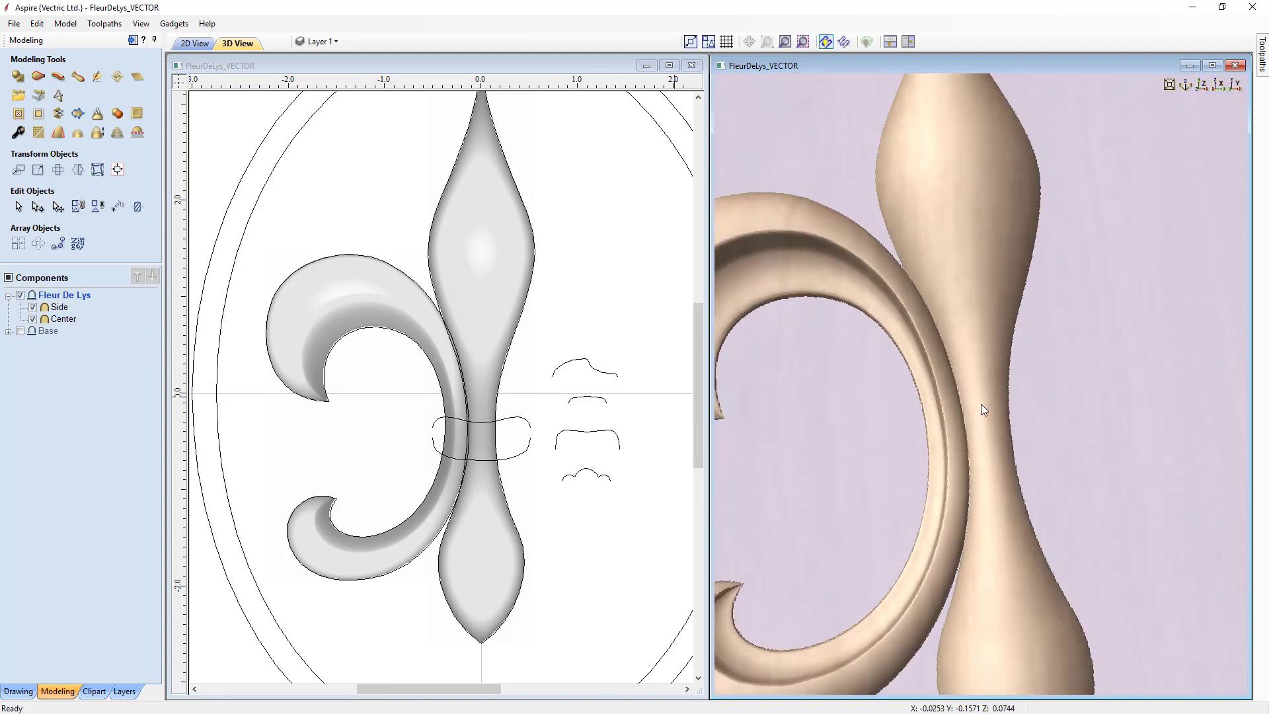
drag(1070, 484, 1122, 263)
click(1203, 84)
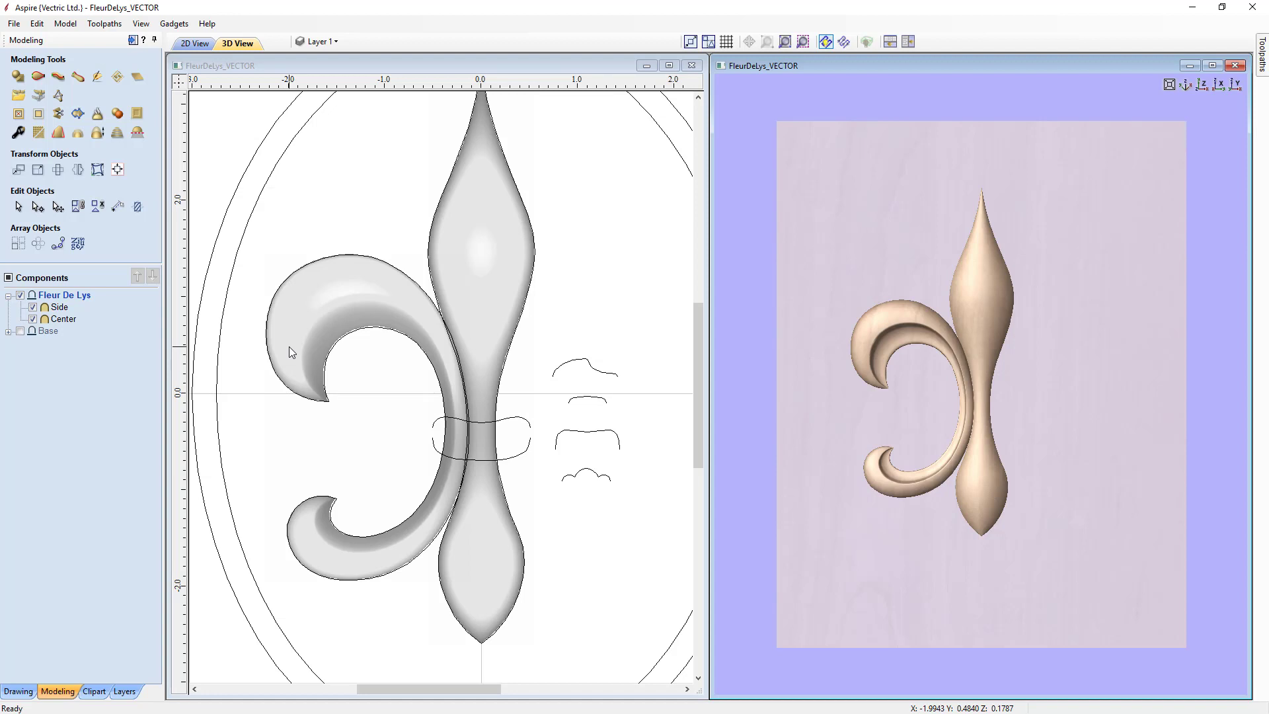
click(59, 308)
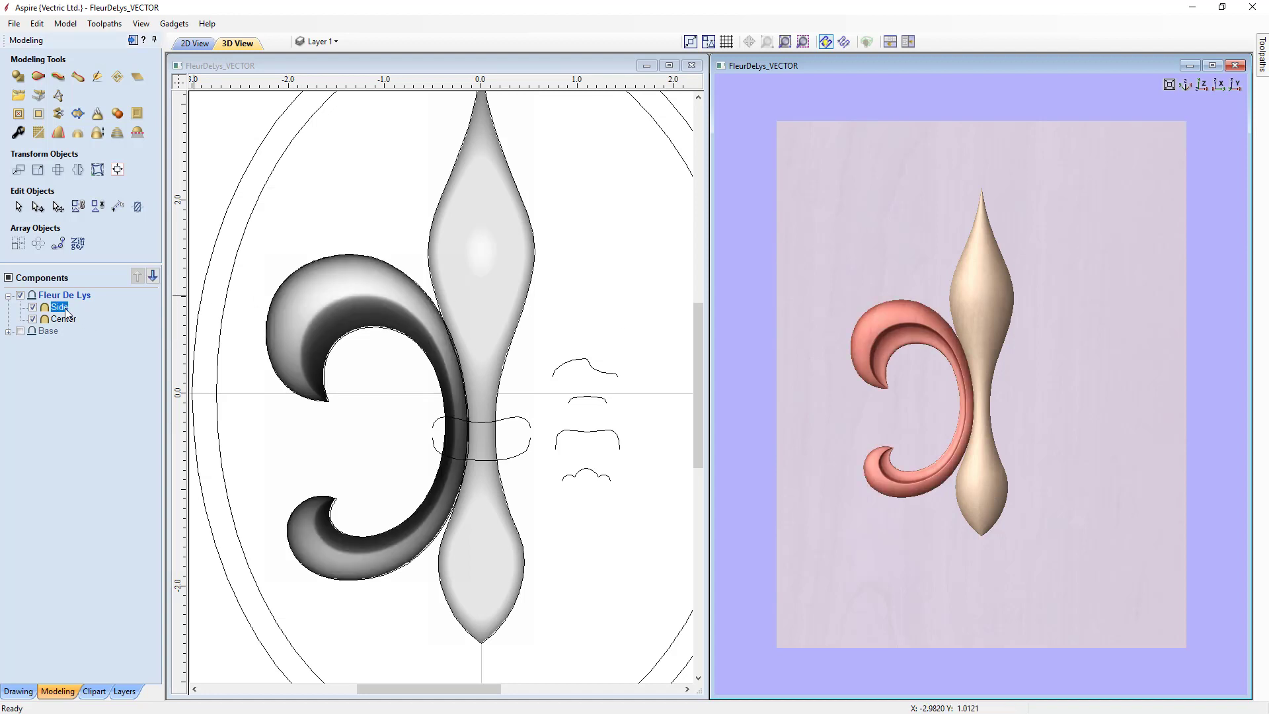
click(78, 170)
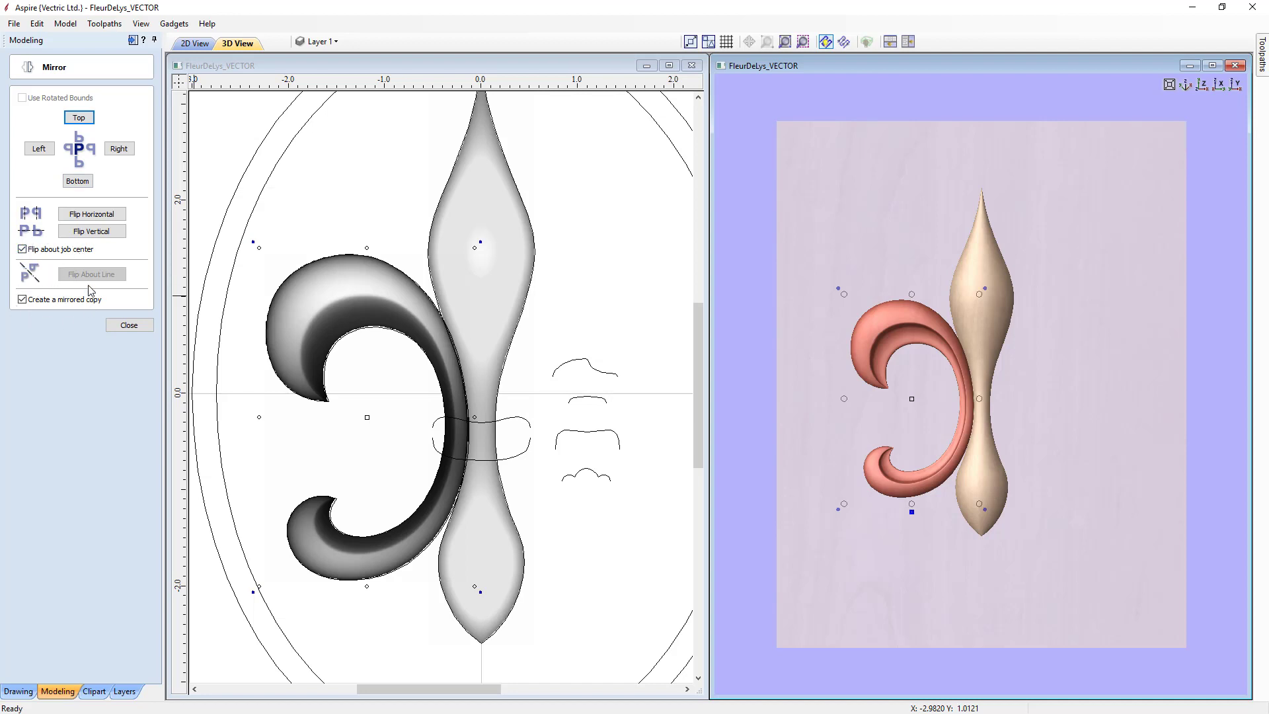
click(92, 222)
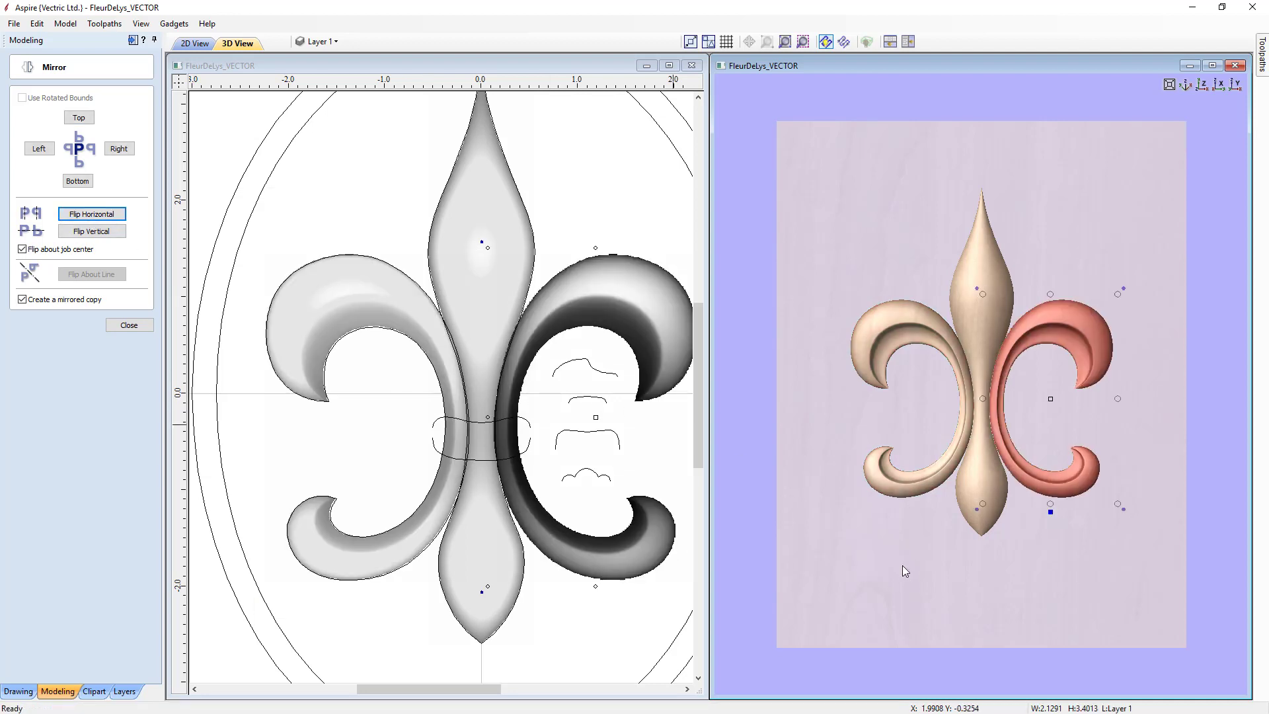
mouse_move(905, 571)
mouse_down()
mouse_move(935, 509)
mouse_move(903, 557)
mouse_up()
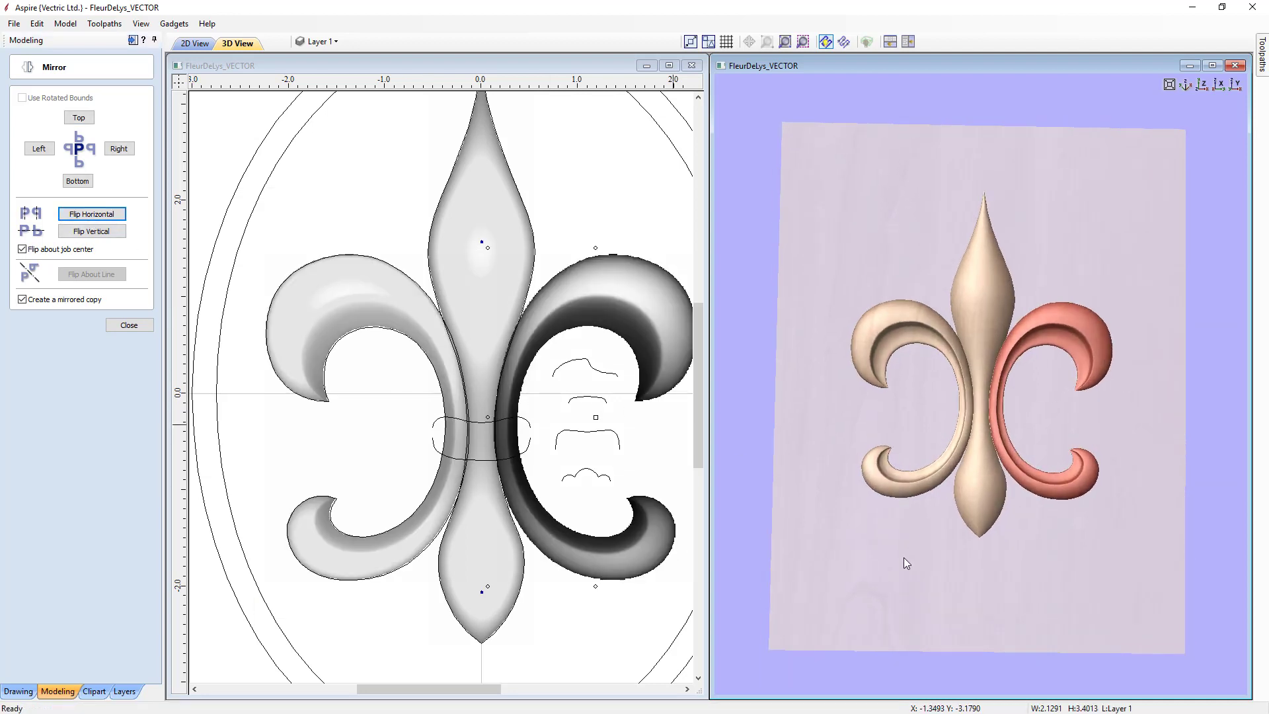
click(130, 325)
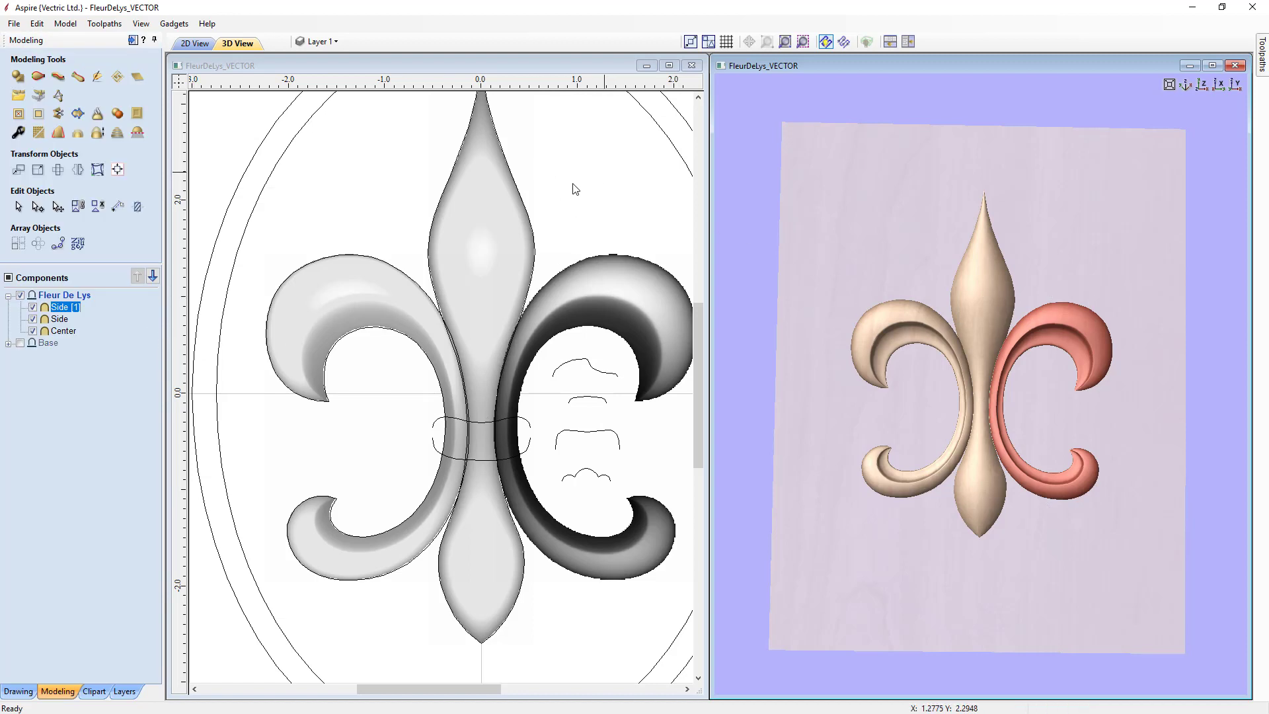
click(619, 172)
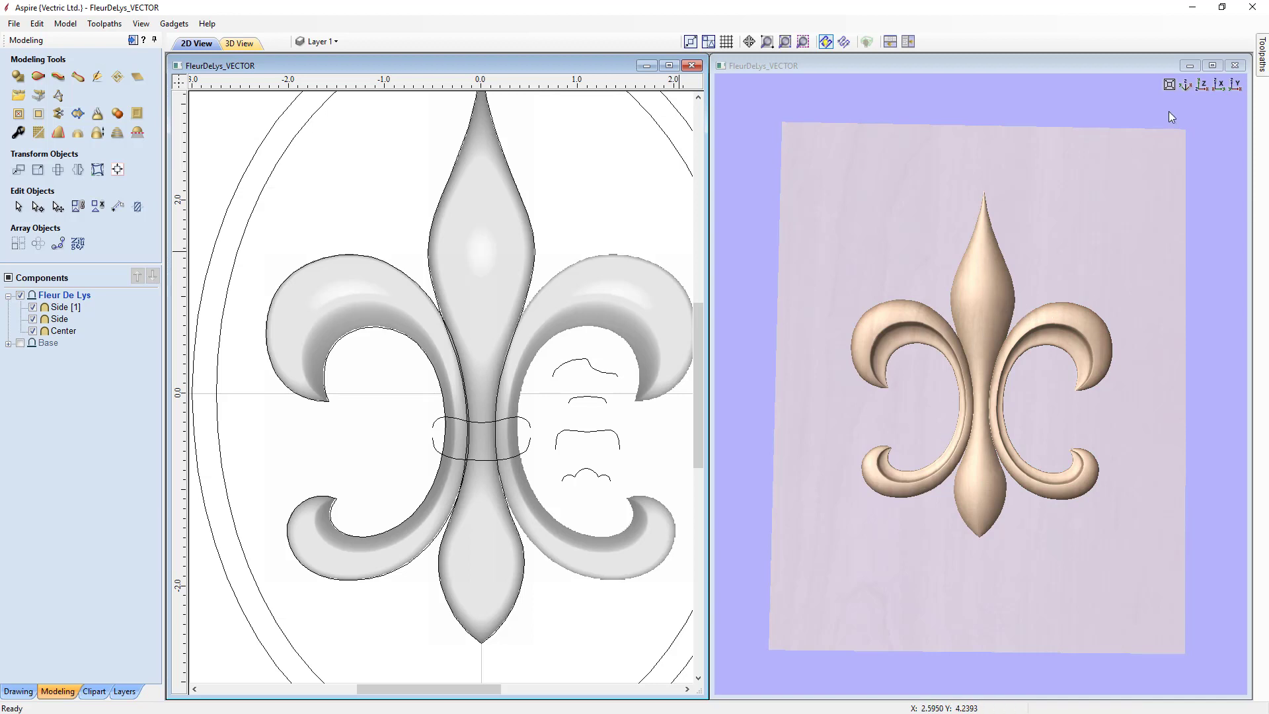
Start a Two Rail Sweep using the lower and upper curves of the center band as the drive rails.
click(1207, 84)
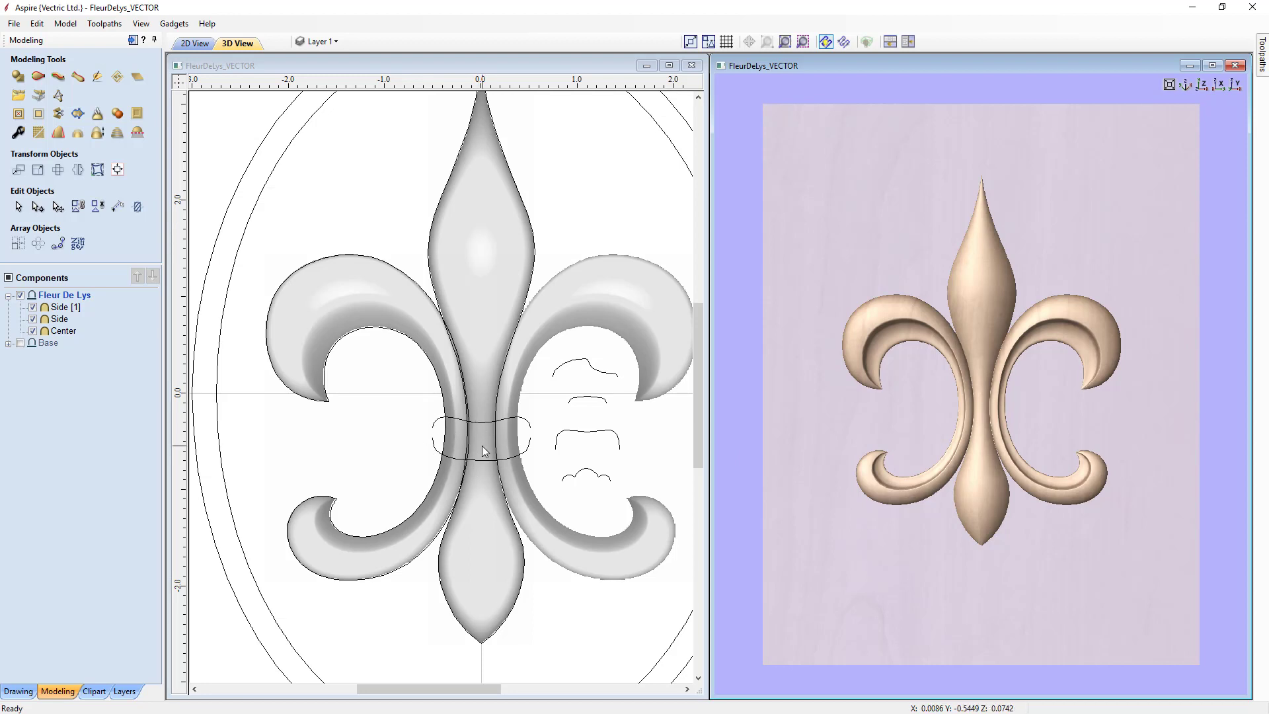
click(37, 79)
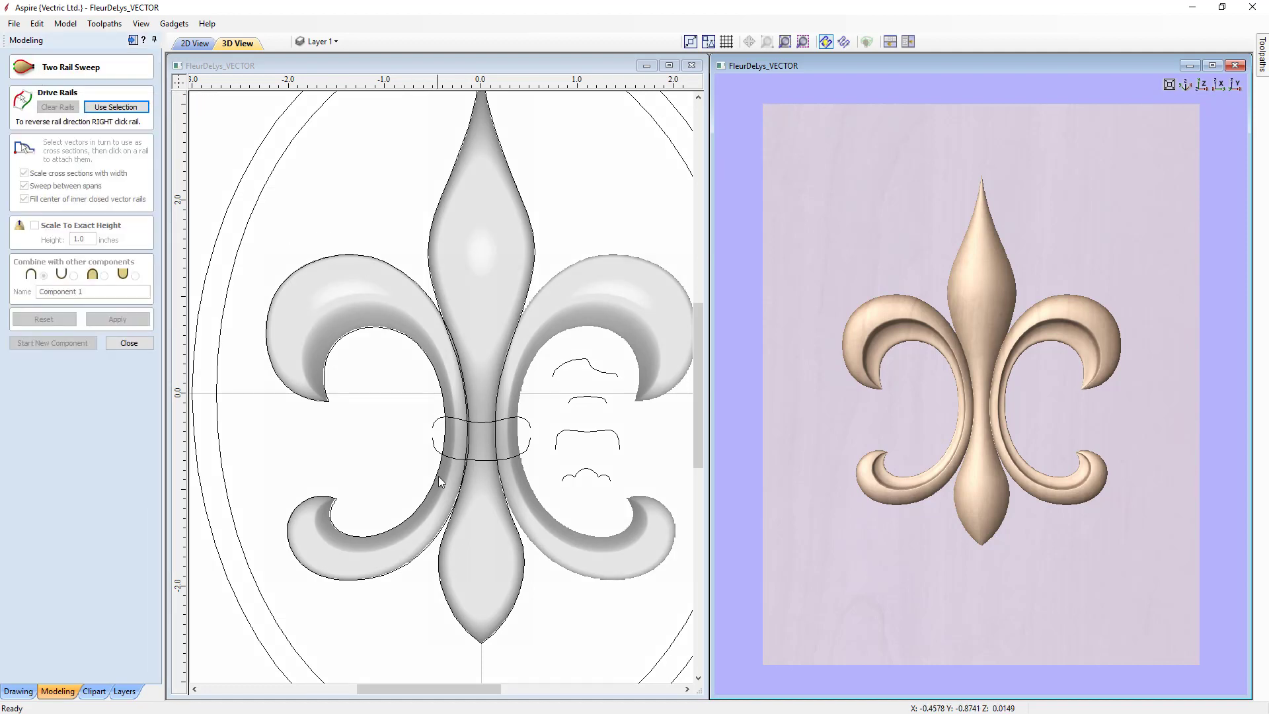
click(453, 463)
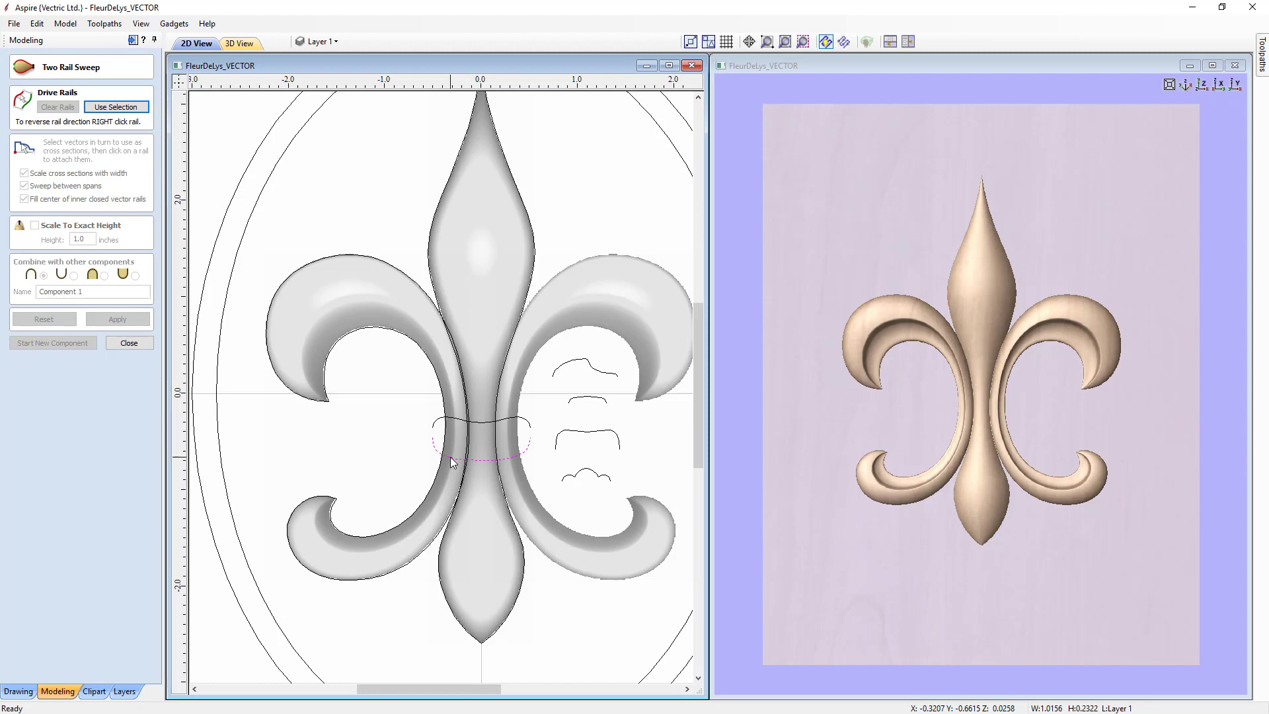
shift+click(463, 421)
click(111, 109)
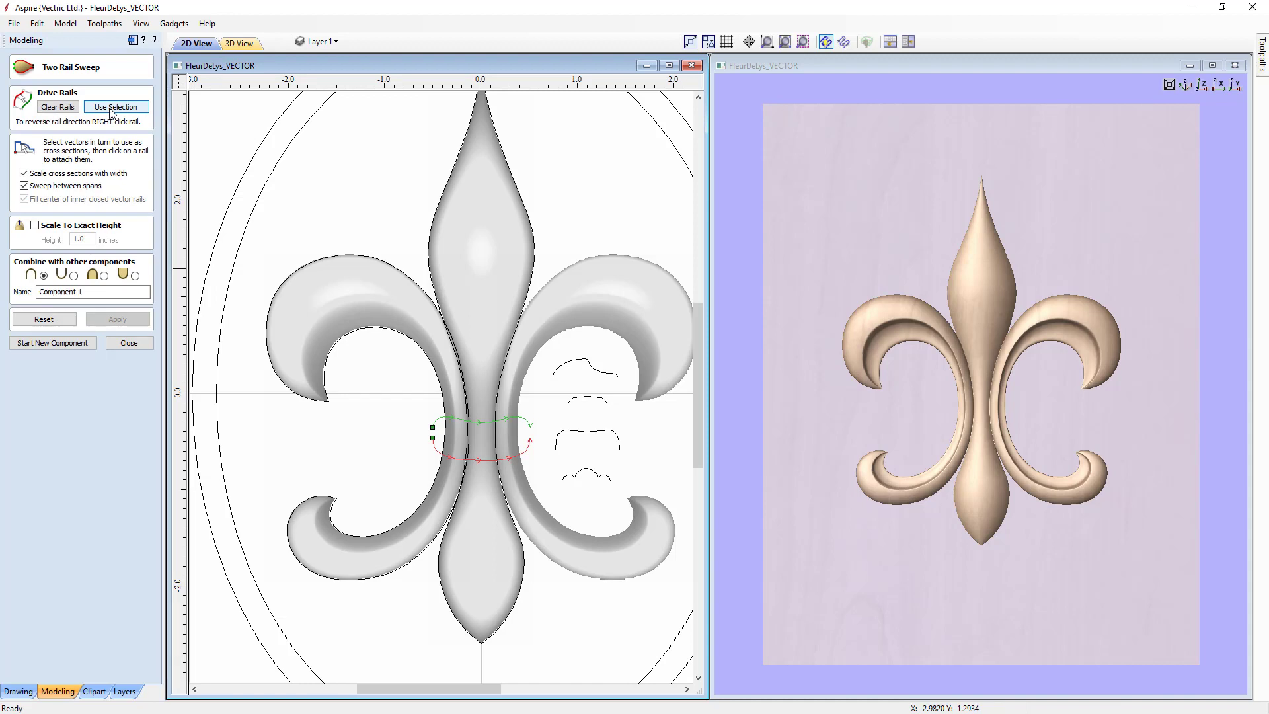
Sweep the second small profile from the top along the band rails, attaching it at the rail ends, and inspect the result.
click(573, 403)
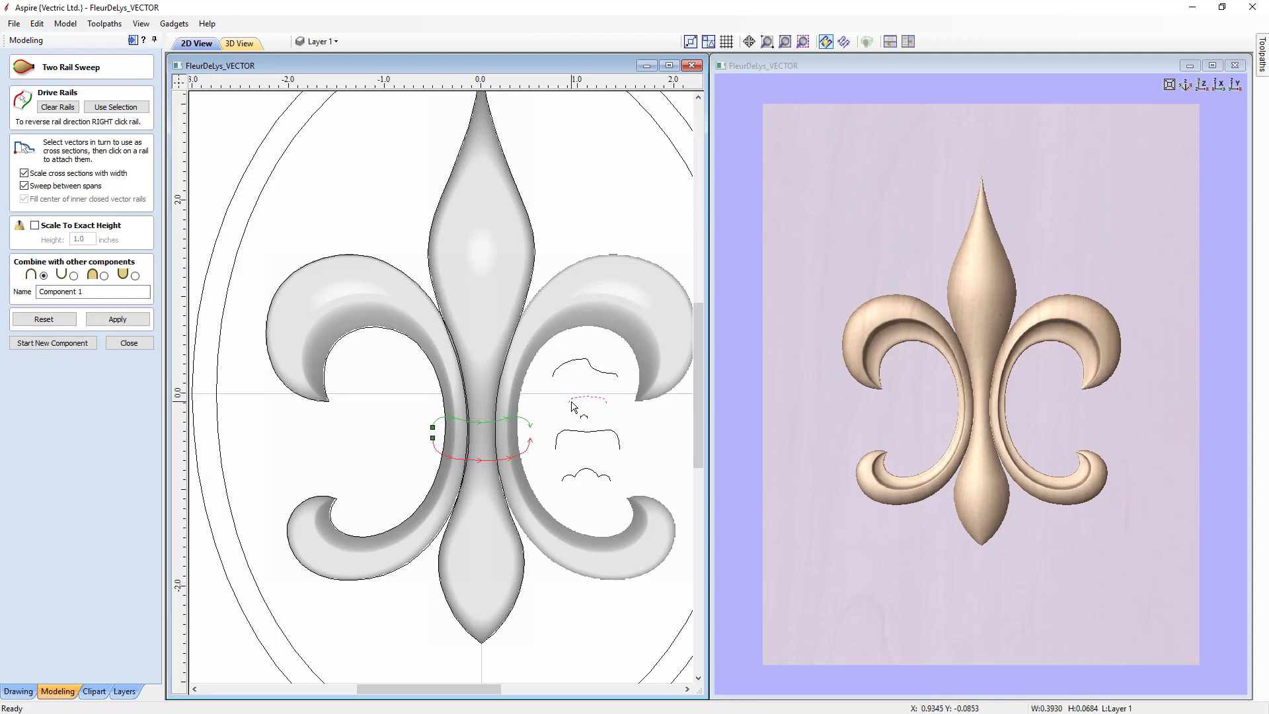
click(435, 433)
click(122, 320)
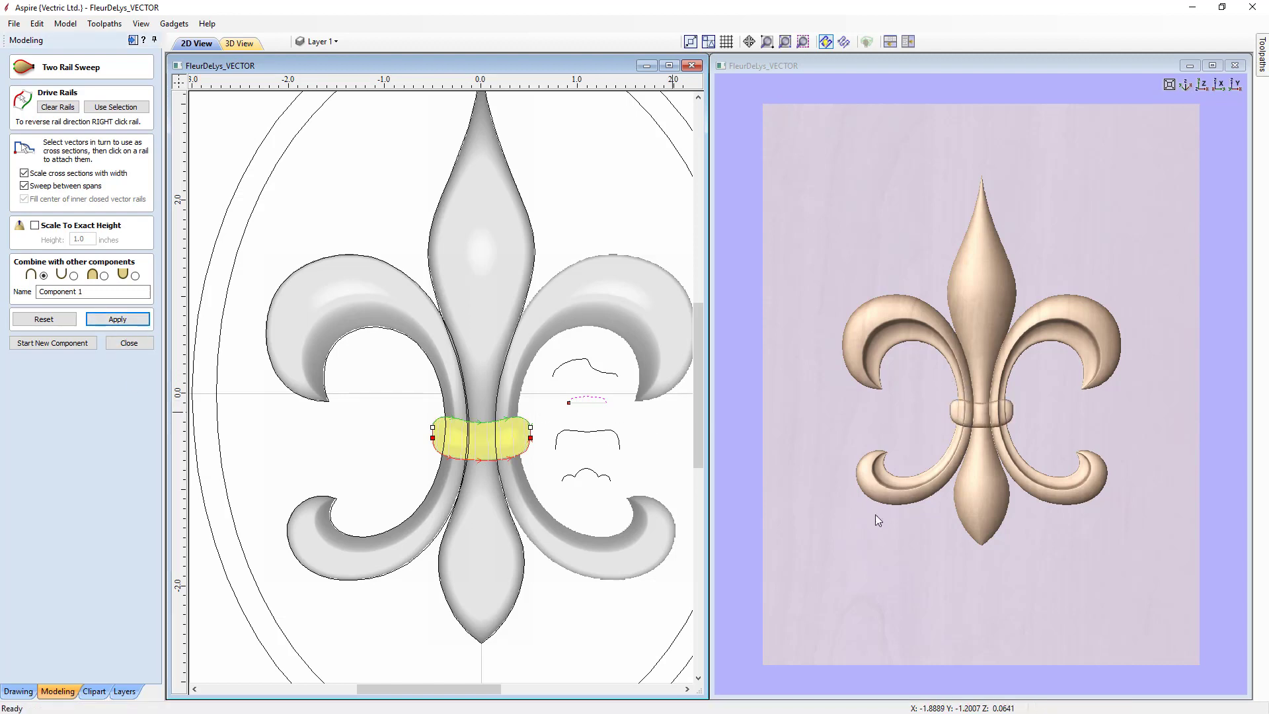
mouse_move(939, 585)
mouse_down()
mouse_move(984, 546)
mouse_move(948, 572)
mouse_up()
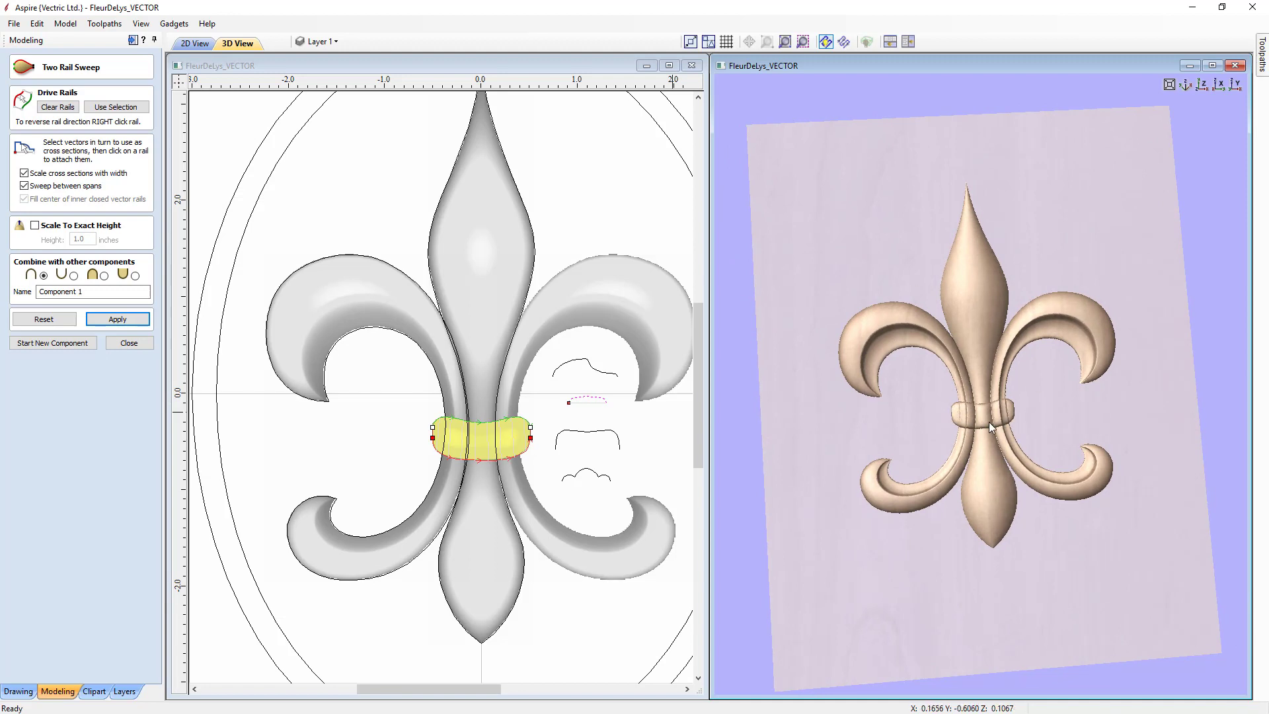
drag(957, 574, 993, 405)
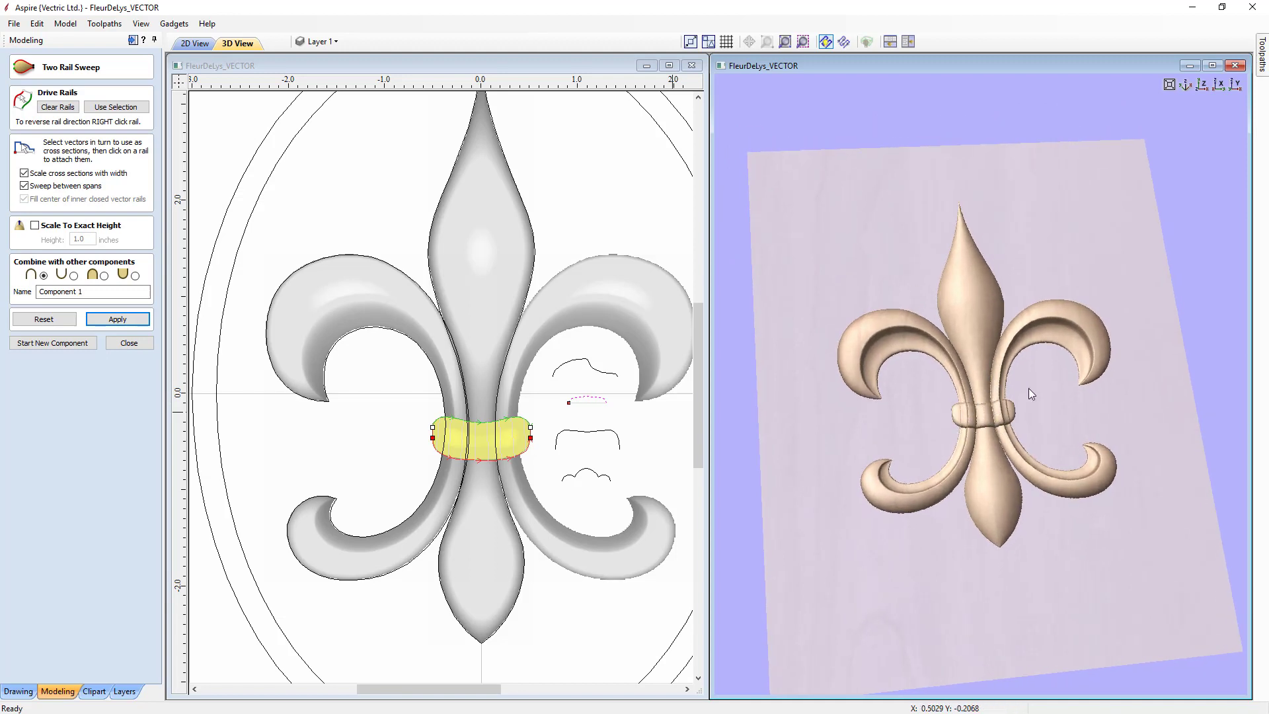
Switch the band to the Merge combine mode and recompute it with the wide flat-topped profile attached at the middle of the rails.
click(104, 275)
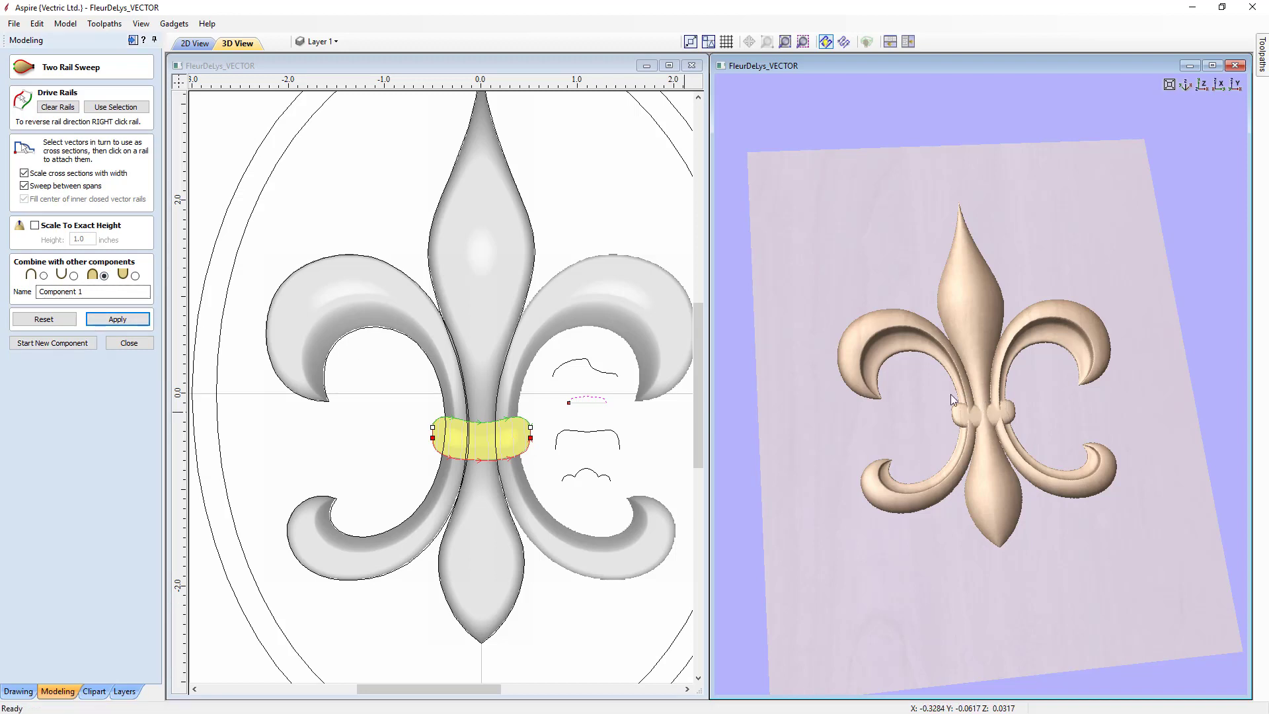
drag(1058, 438, 963, 412)
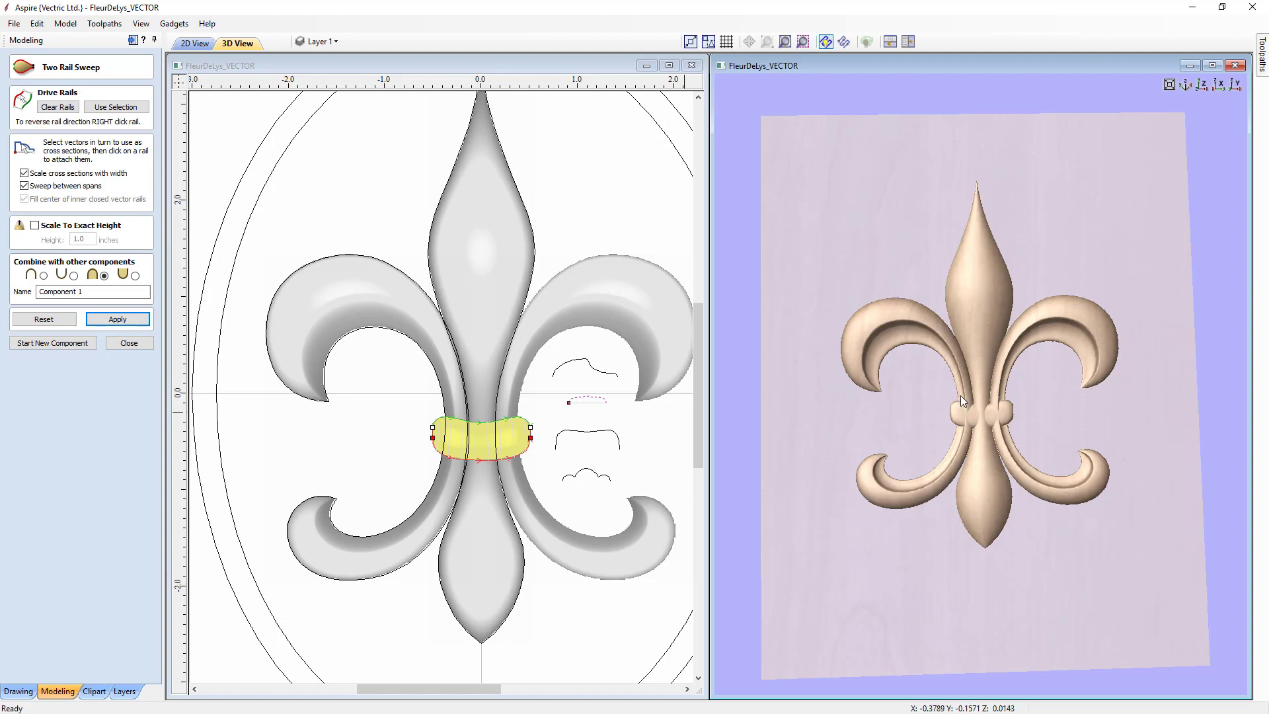
click(567, 436)
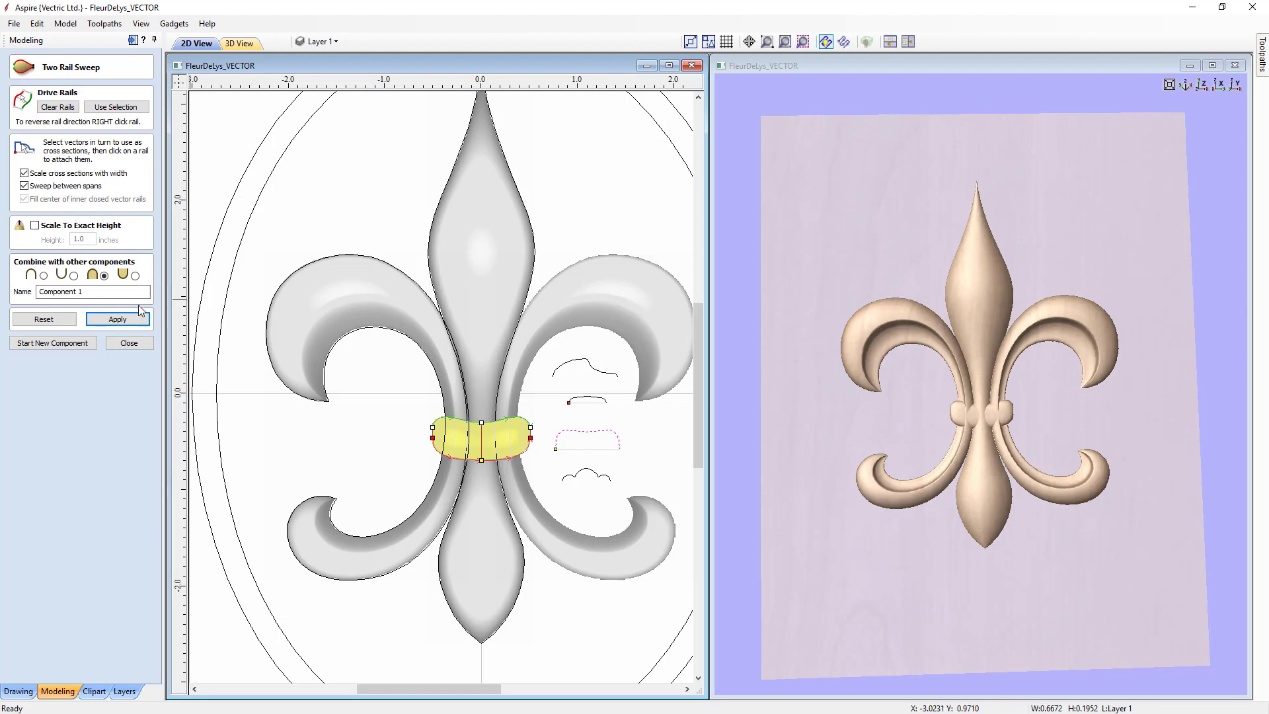
click(121, 319)
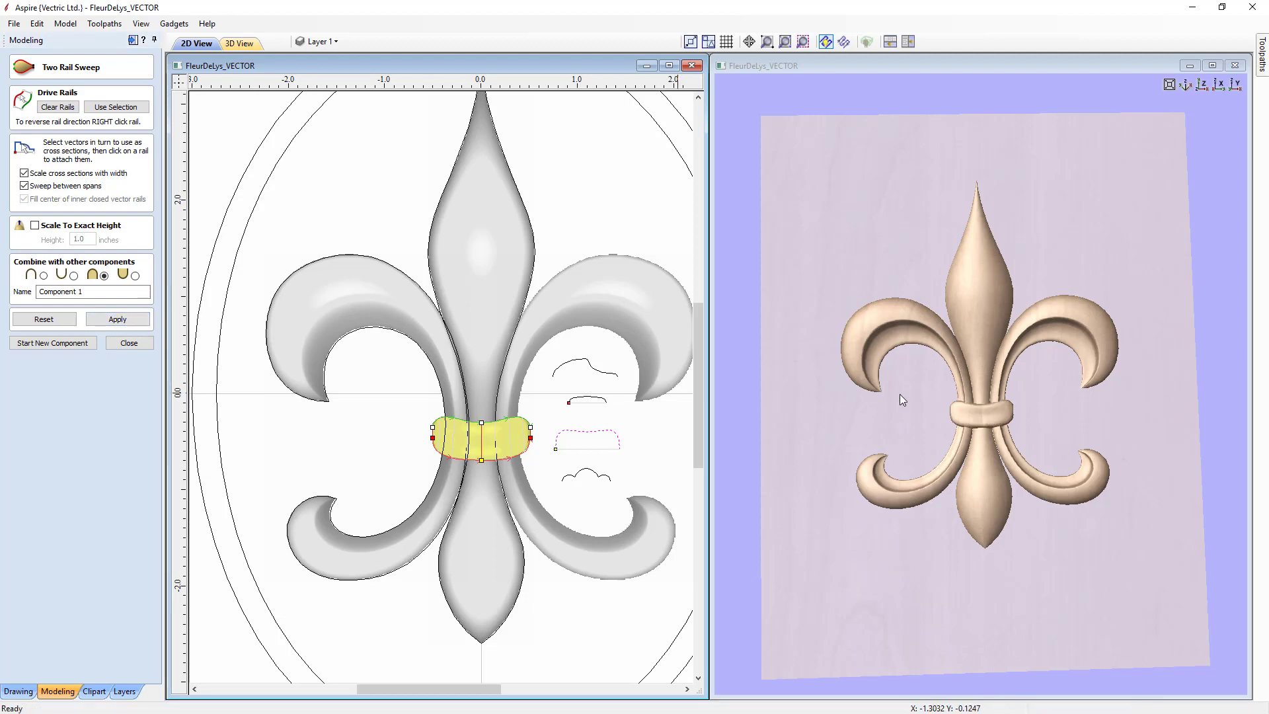
drag(1001, 533, 966, 403)
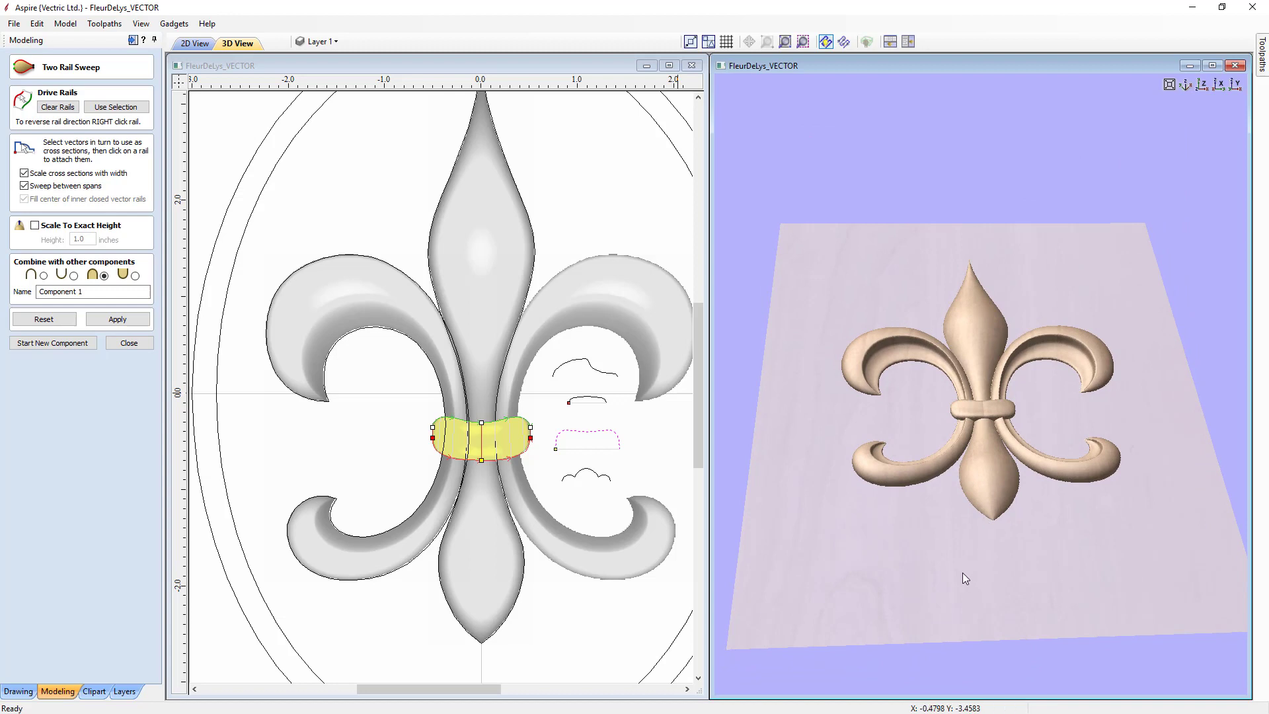
drag(966, 558, 927, 589)
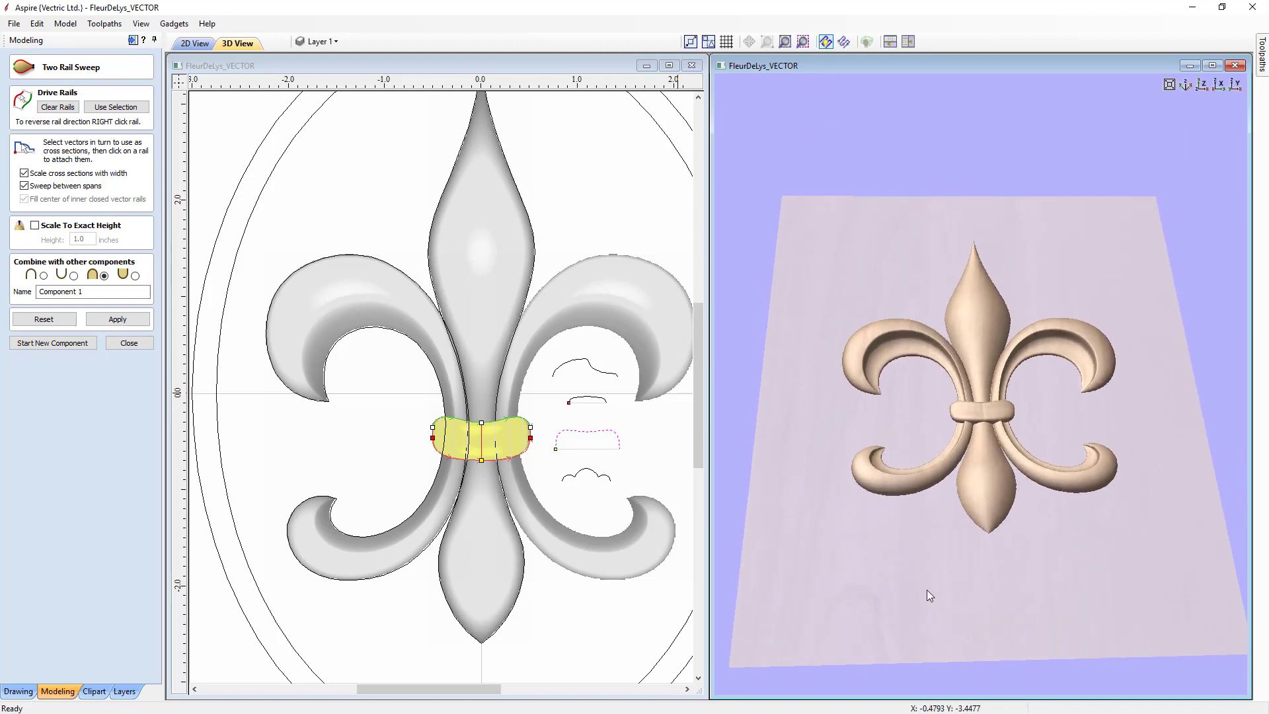
Turn off scaling of the cross sections with width, recompute the band sweep and inspect its shape.
click(25, 174)
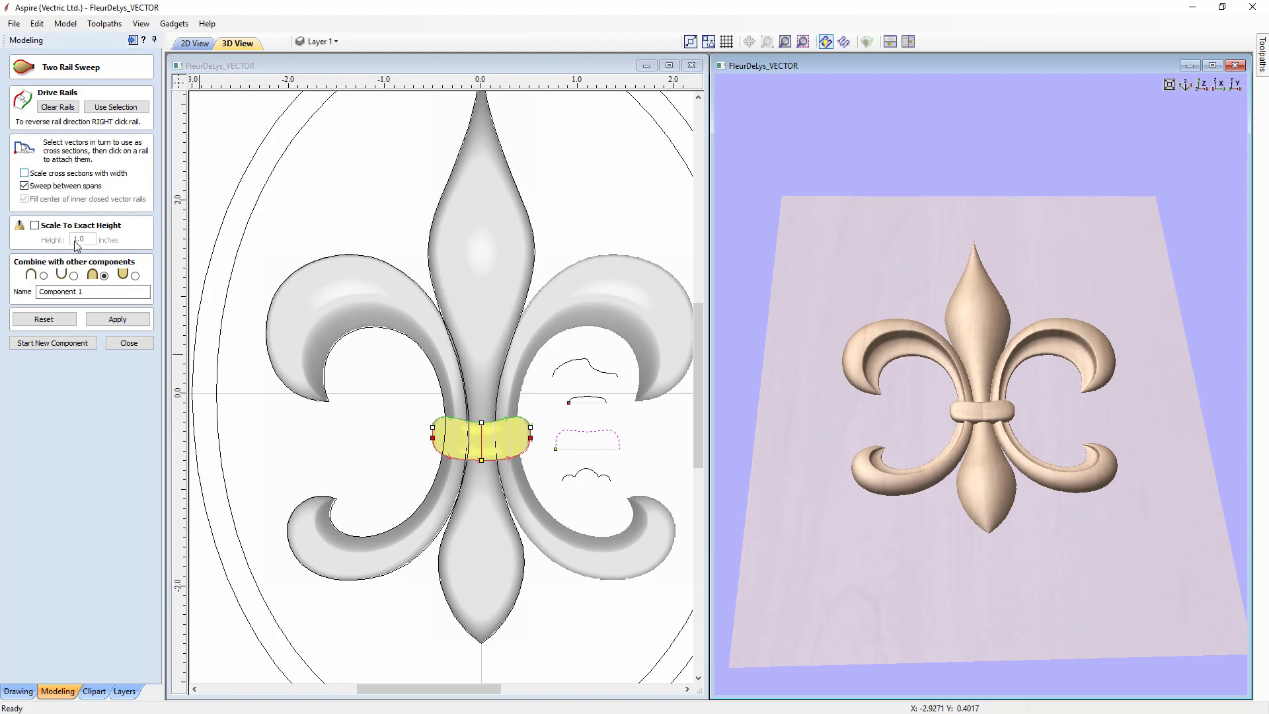
click(118, 319)
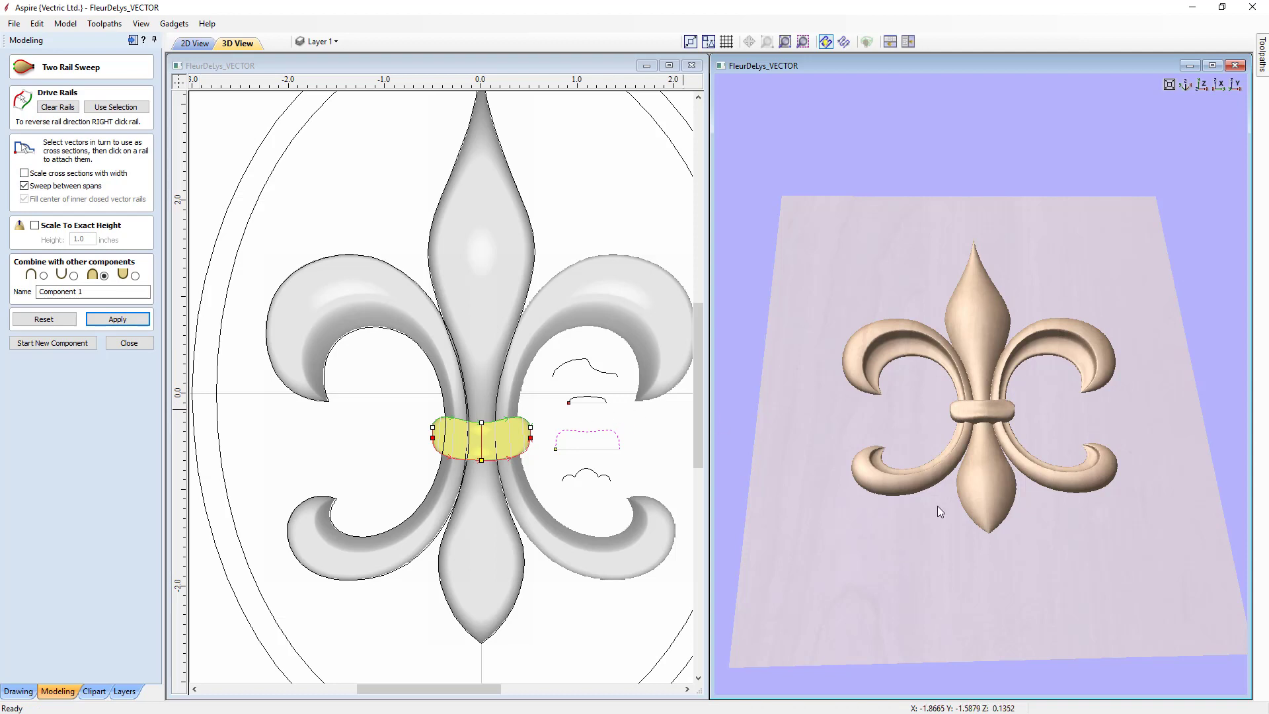
drag(1037, 560, 1026, 633)
drag(881, 452, 955, 370)
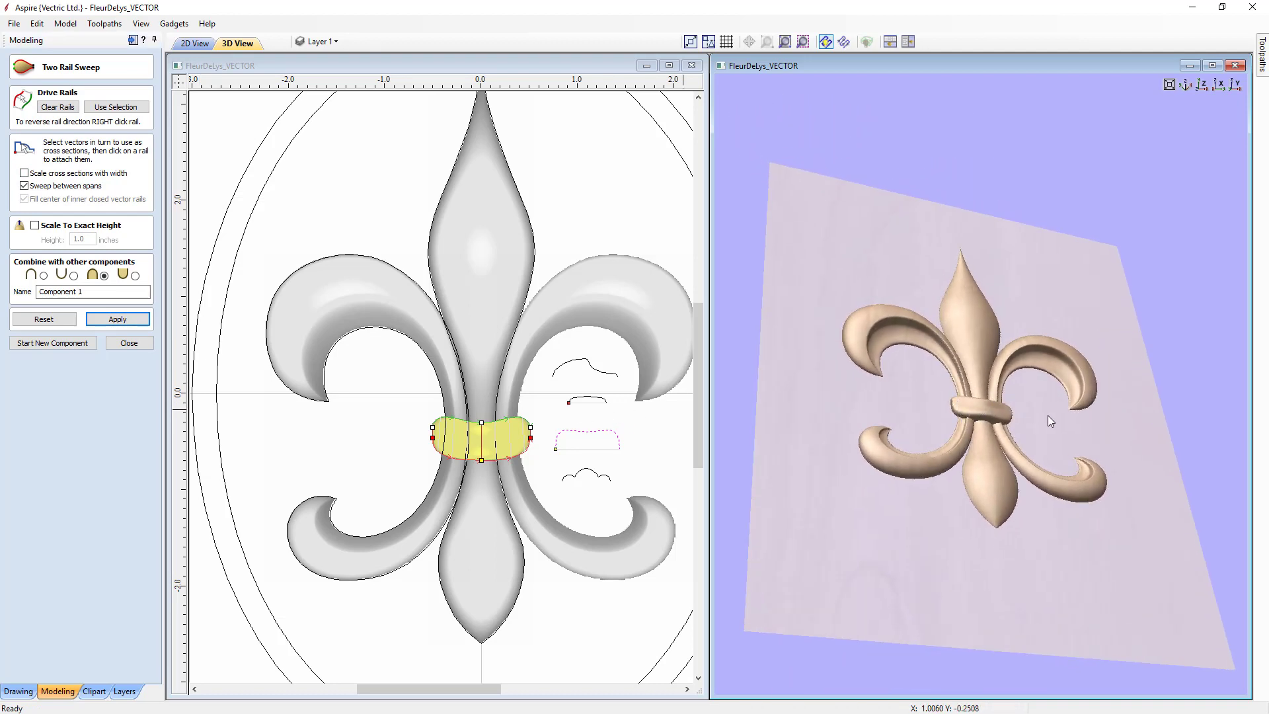
drag(1048, 417, 970, 401)
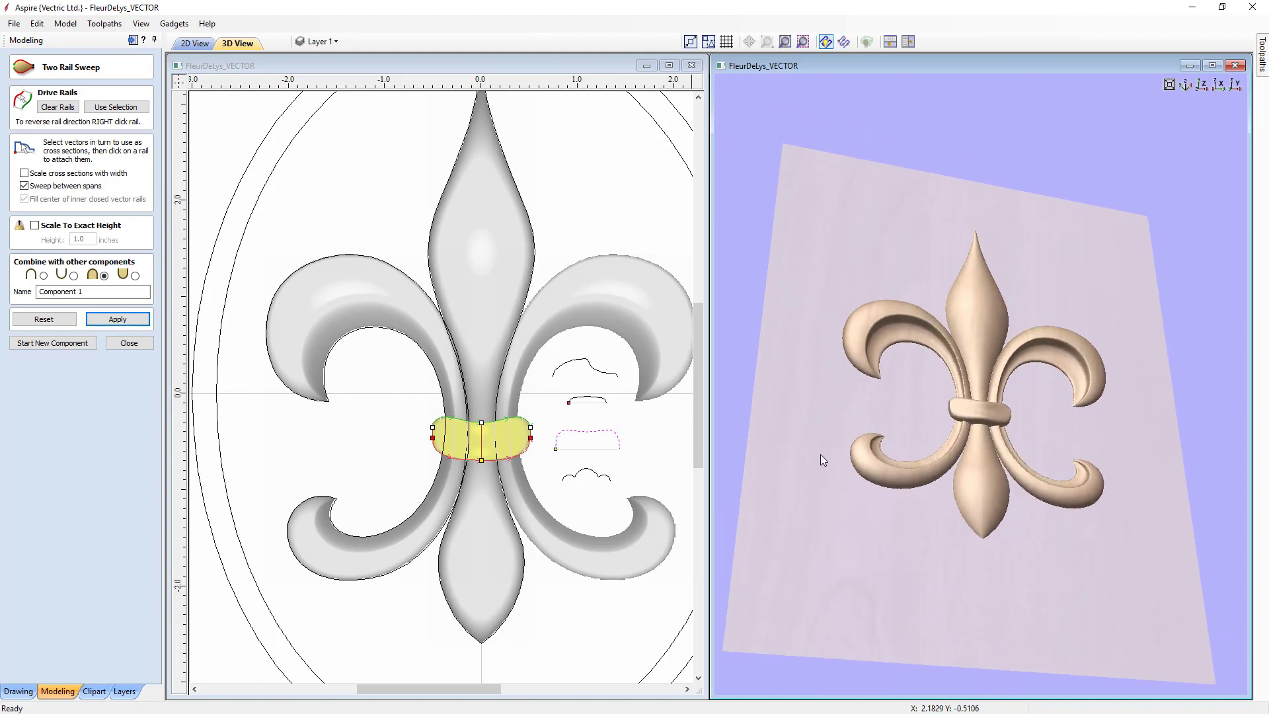
drag(921, 377, 887, 417)
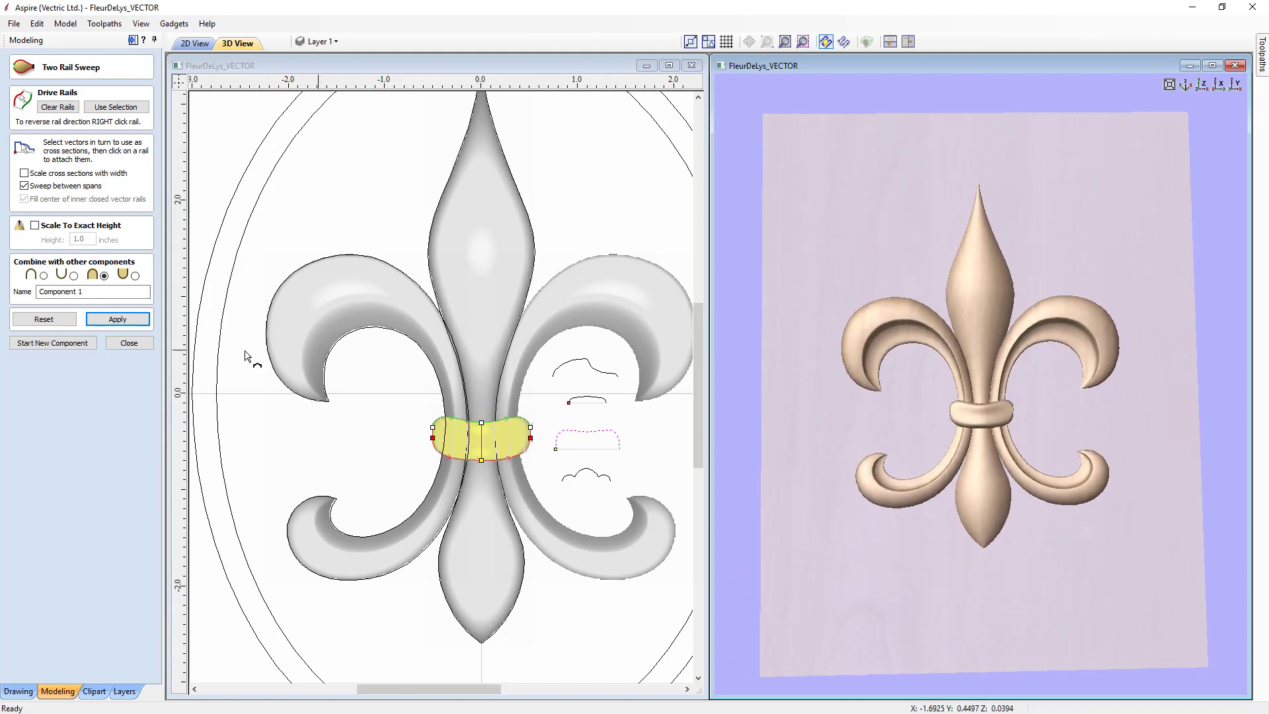
Name the swept band component Tie, apply it and finish the Two Rail Sweep.
drag(87, 291, 16, 295)
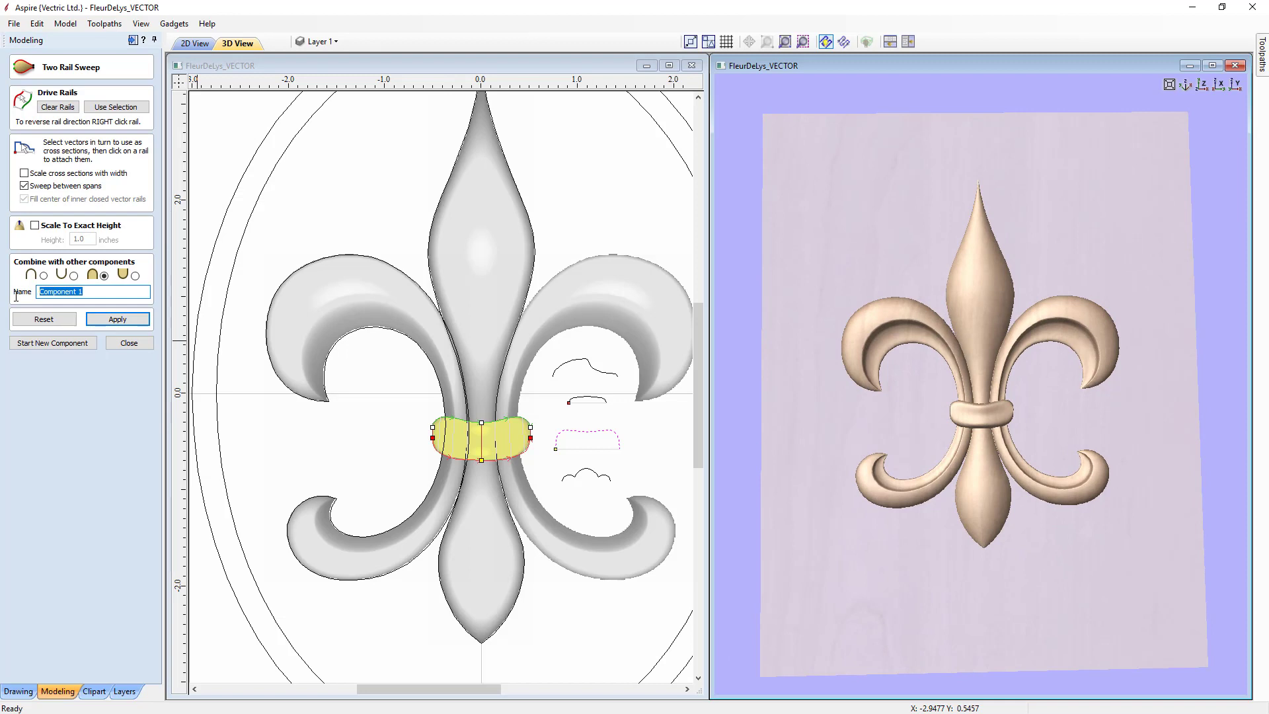
text(Tie)
click(95, 323)
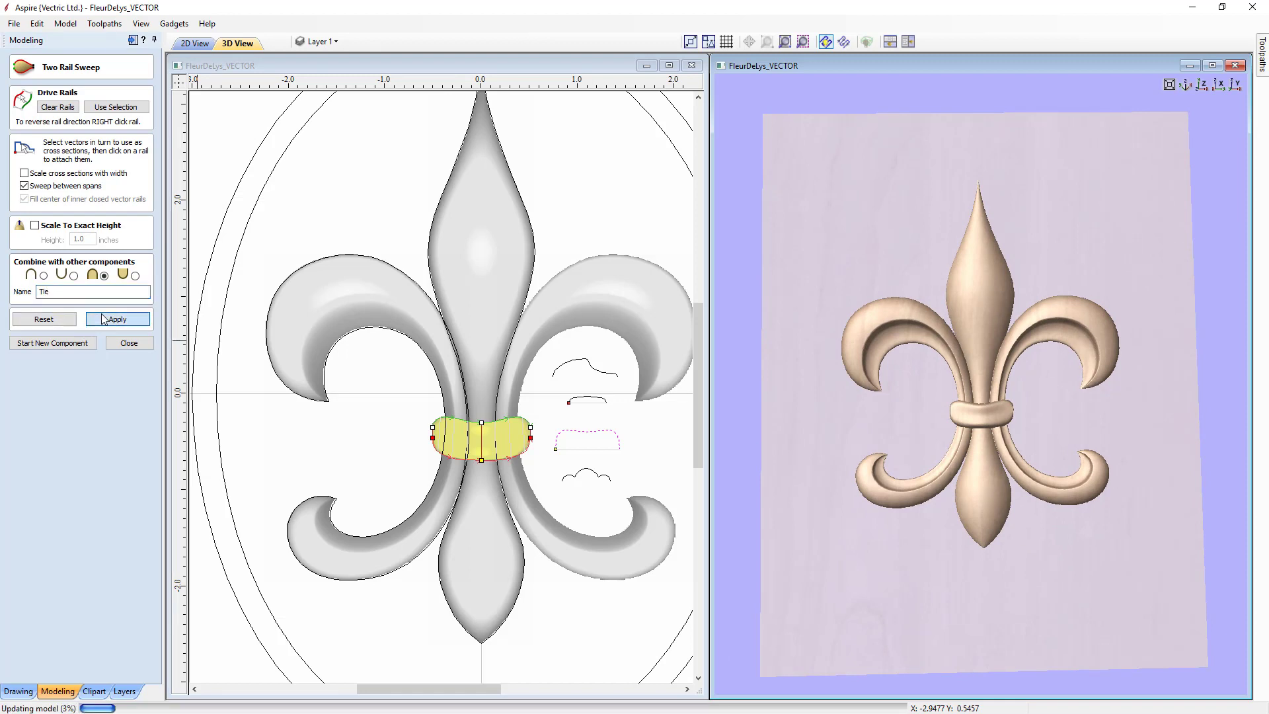
click(127, 343)
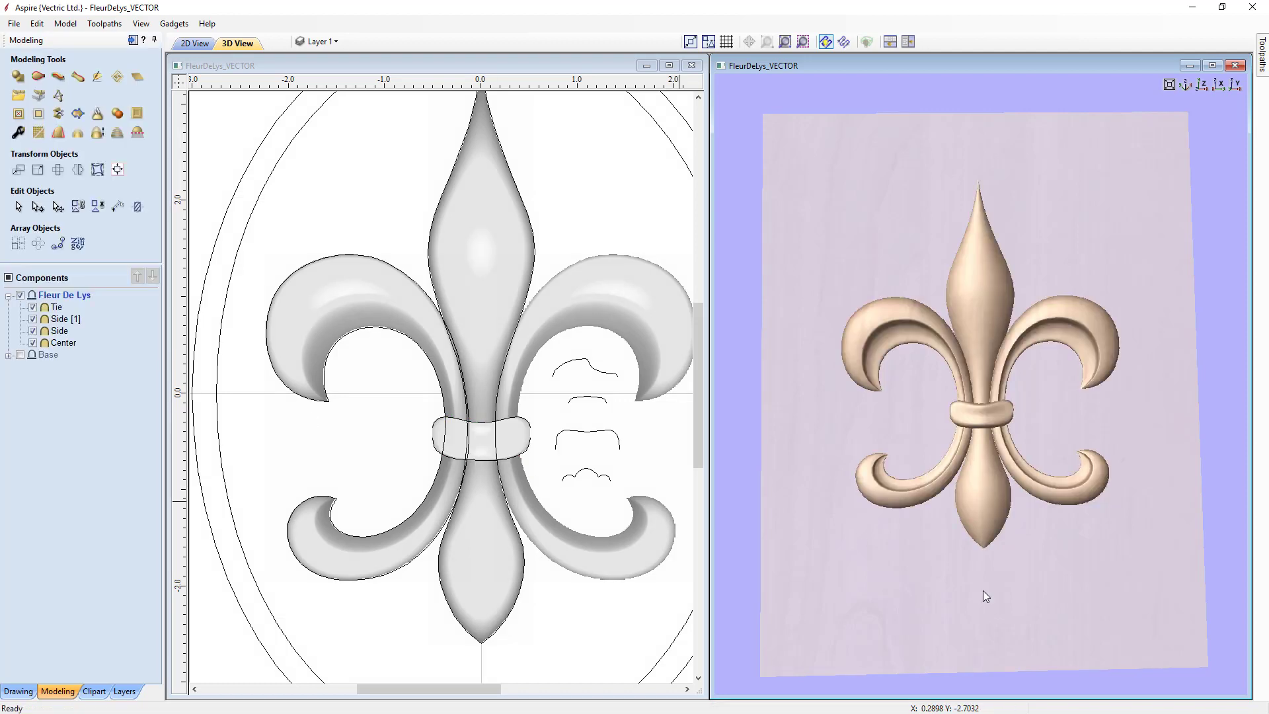
Inspect the band up close, select the Tie component and open it for sculpting.
drag(982, 590, 936, 437)
scroll(930, 440, up, 5)
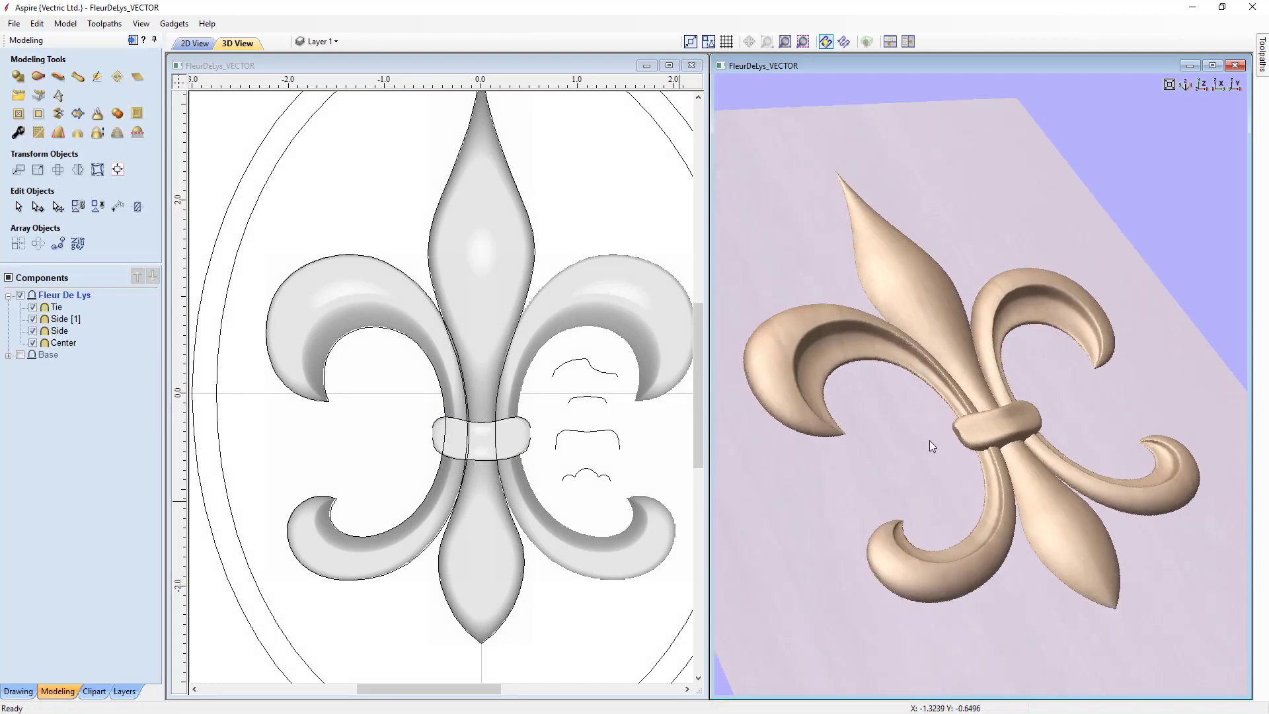
scroll(930, 440, up, 3)
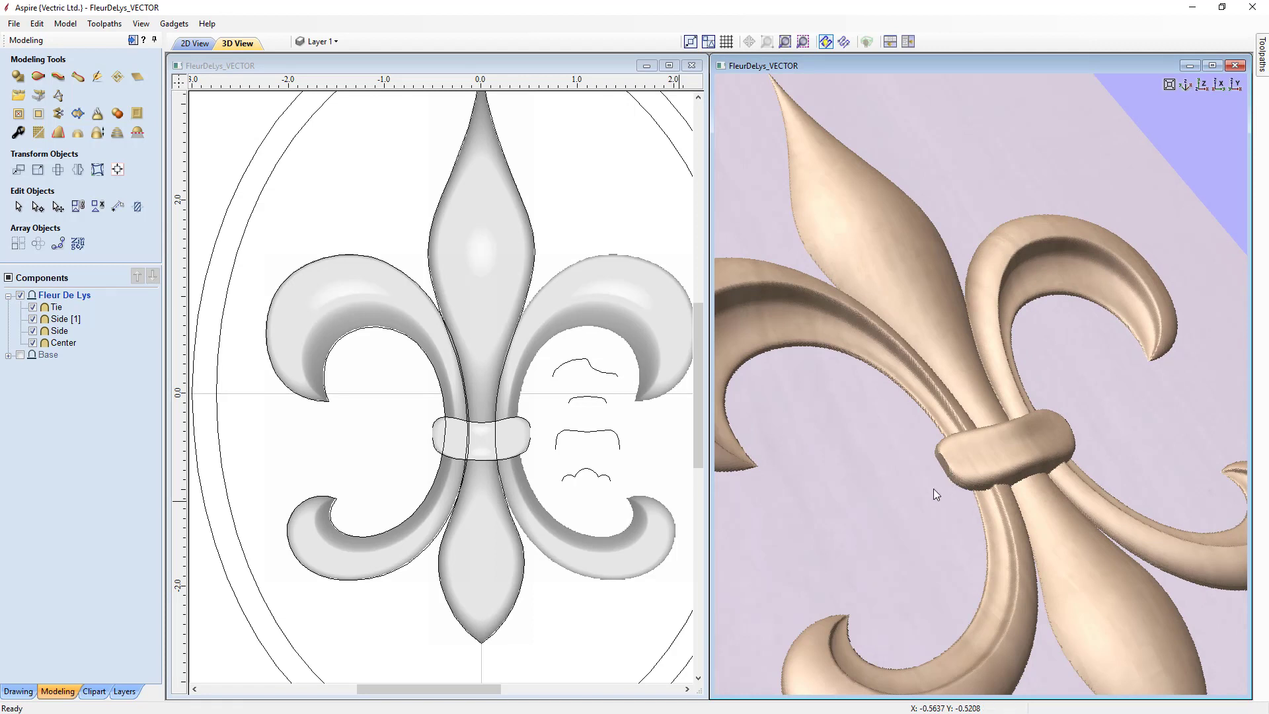
drag(936, 494, 943, 496)
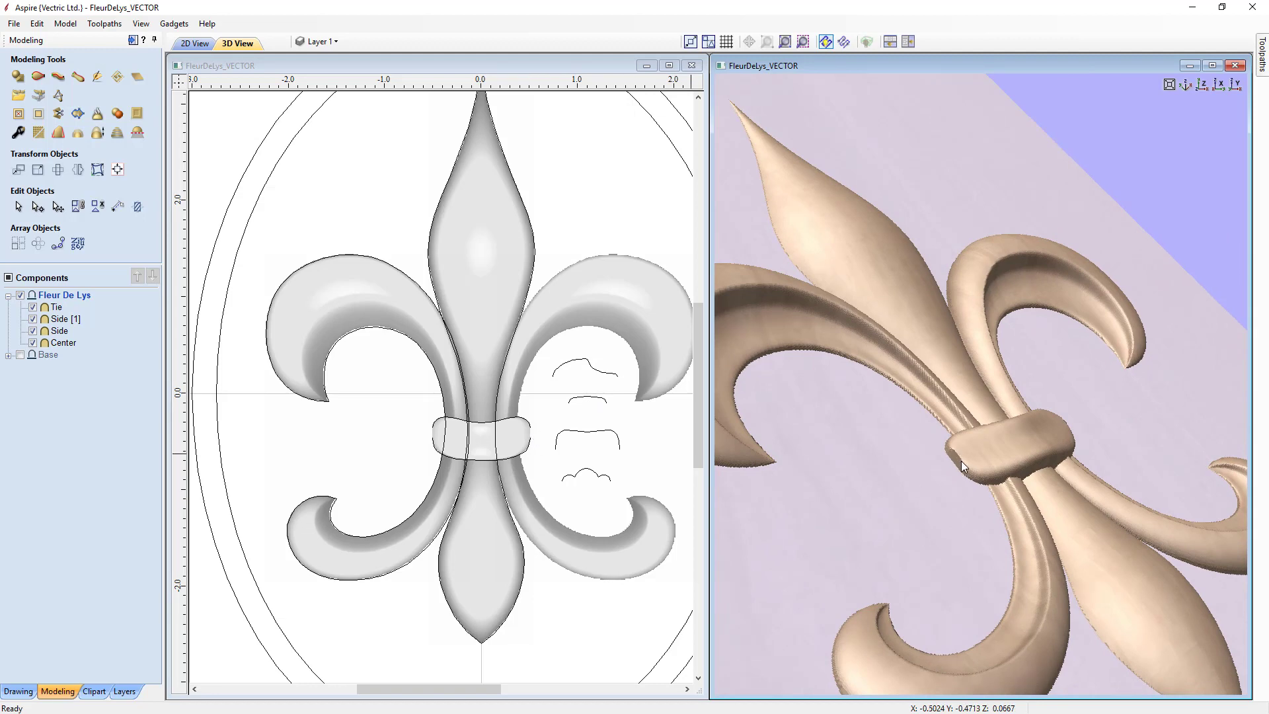
drag(953, 475, 1116, 364)
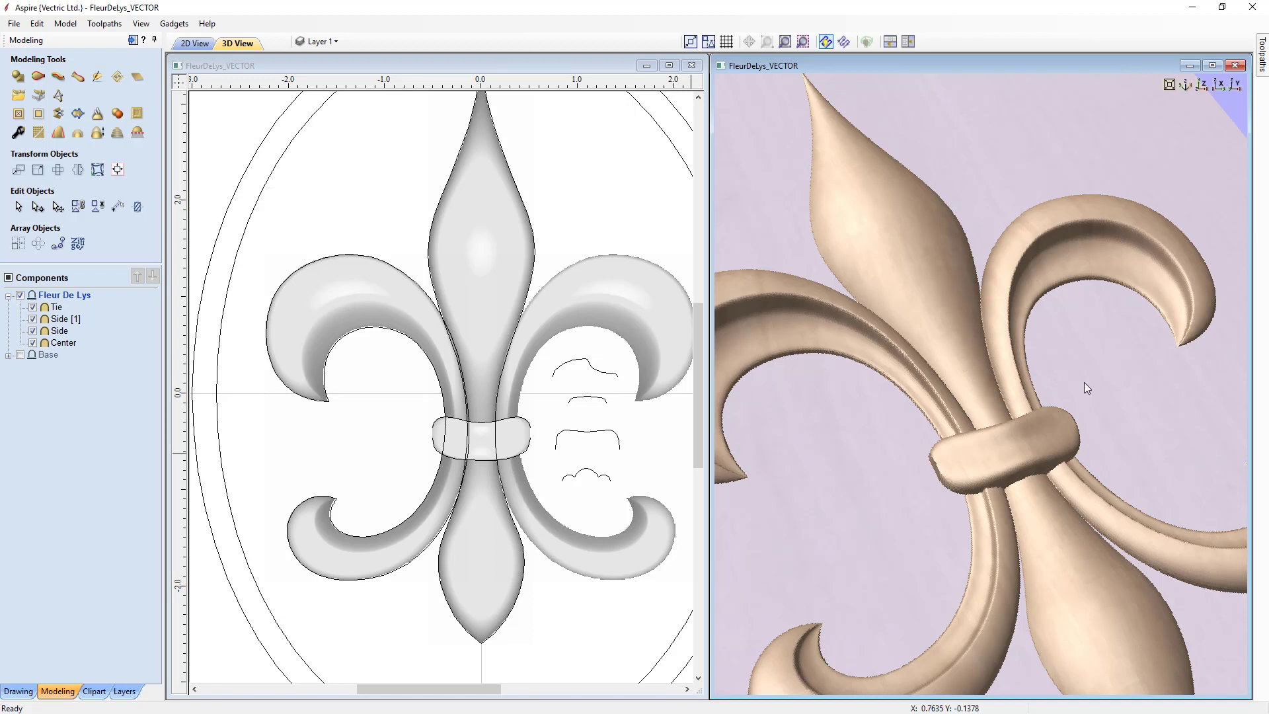
click(992, 446)
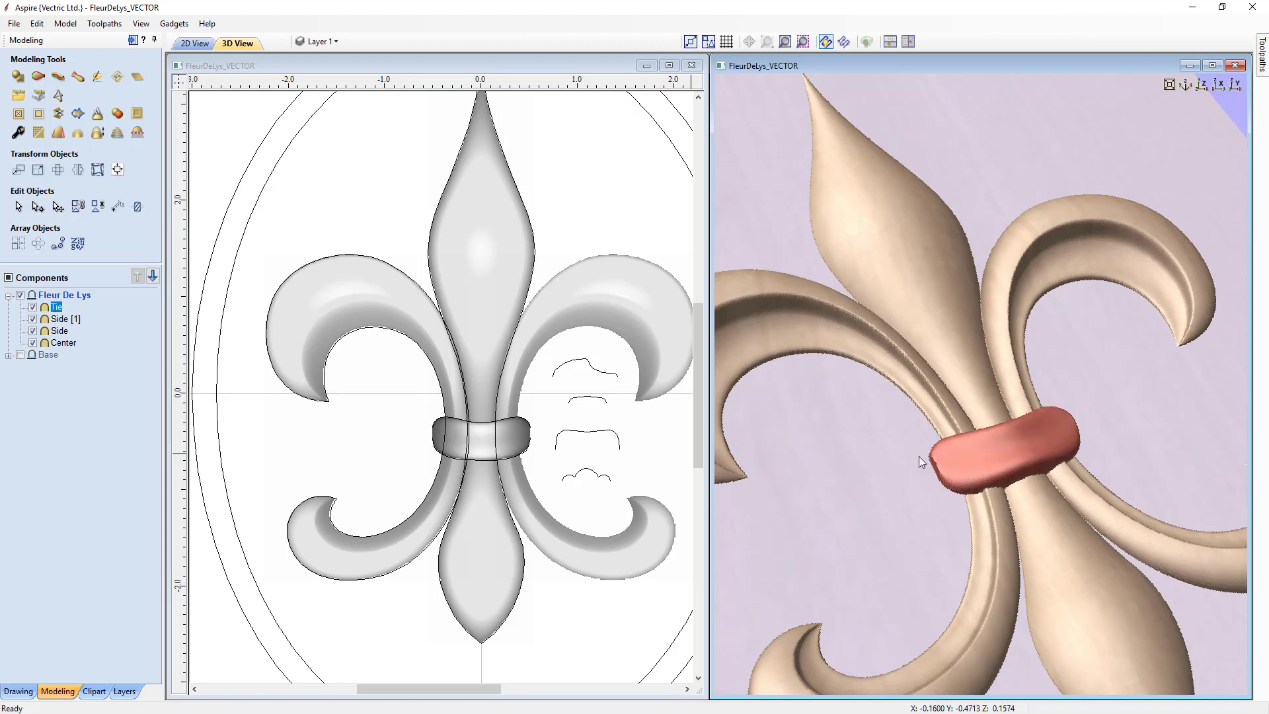
click(94, 79)
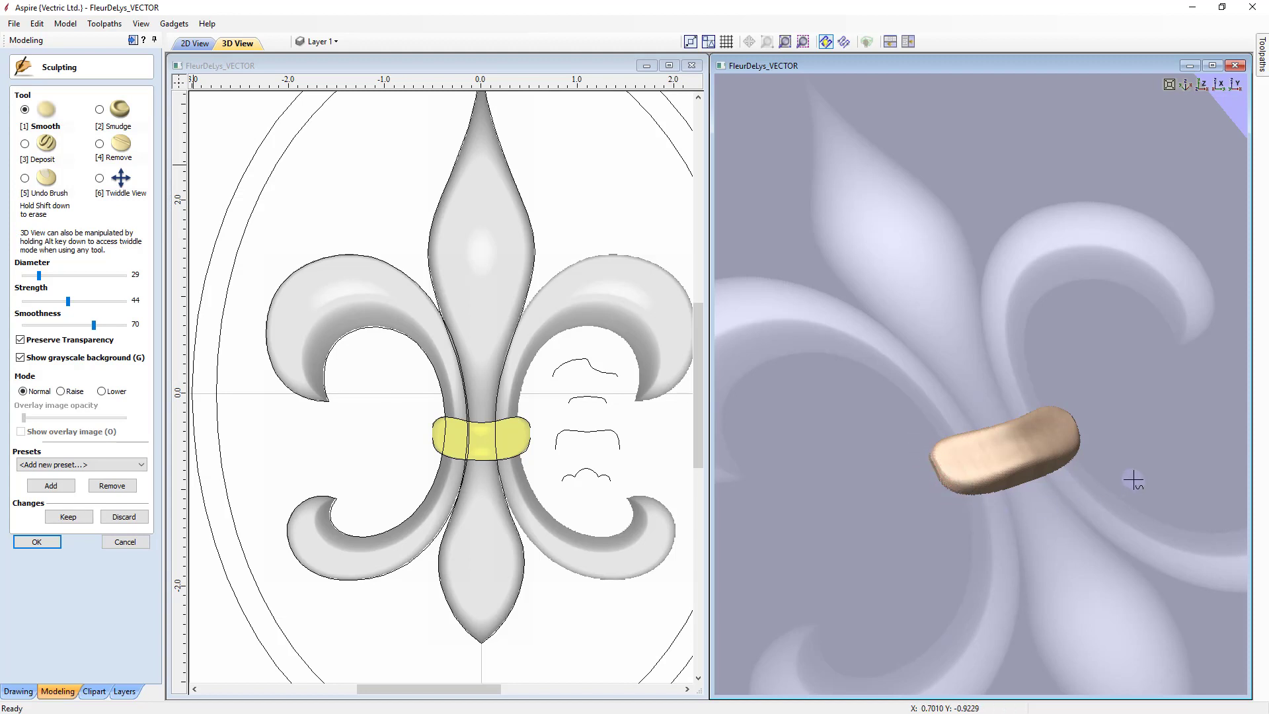
Smooth the Tie component with the Smooth brush at diameter 29, strength 44 and smoothness 70, and keep the changes.
mouse_move(1163, 469)
alt+mouse_down()
mouse_move(1156, 487)
mouse_move(1083, 513)
mouse_move(1000, 609)
mouse_move(934, 506)
mouse_move(889, 473)
mouse_move(942, 484)
alt+mouse_up()
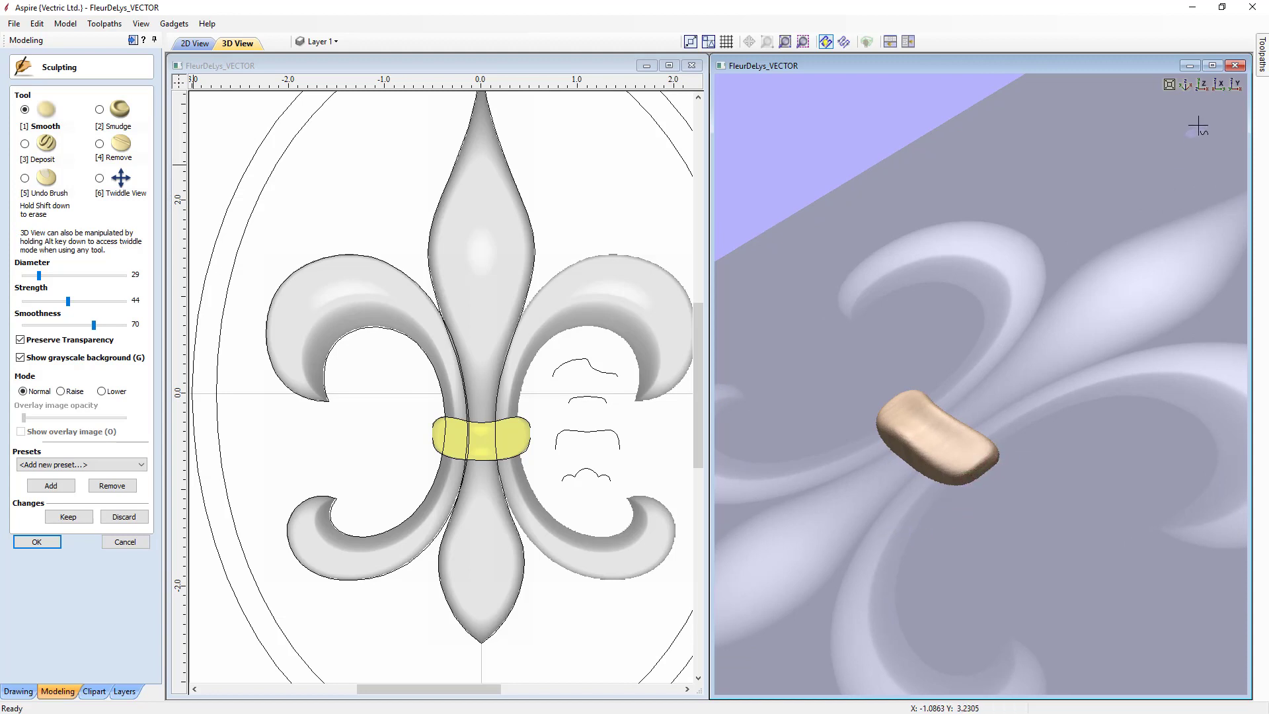
click(1202, 84)
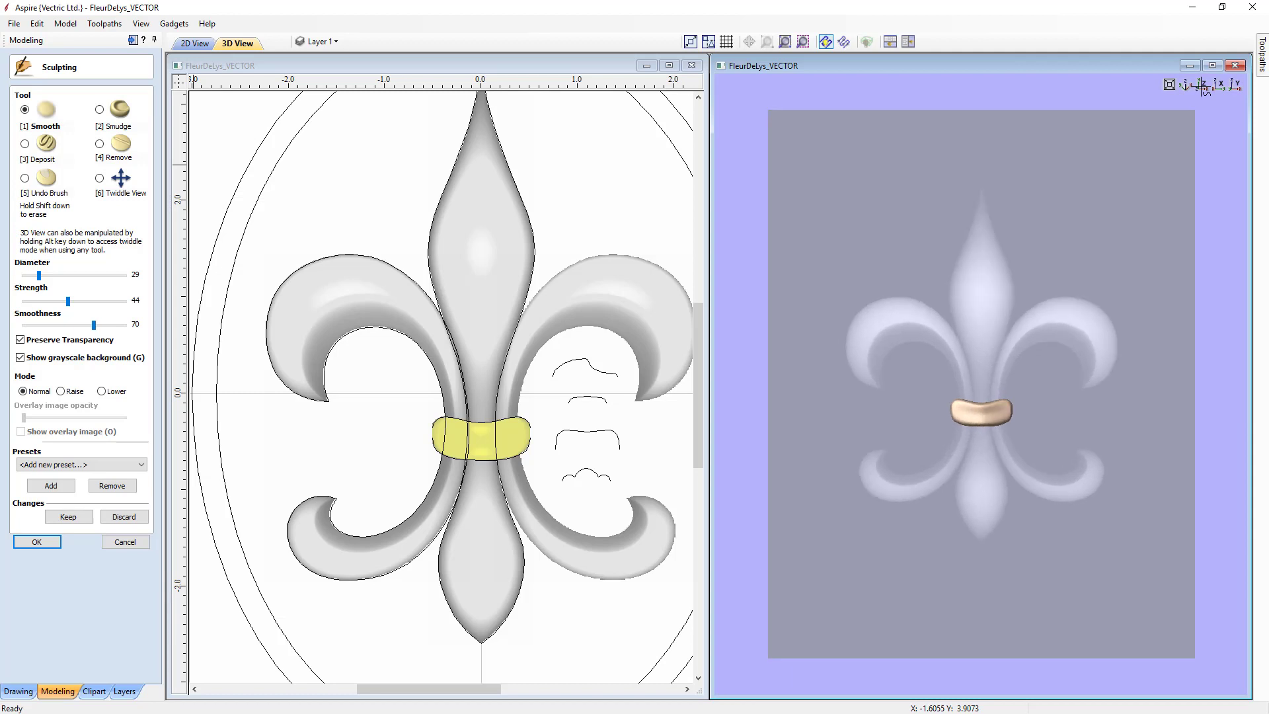
click(79, 514)
click(67, 519)
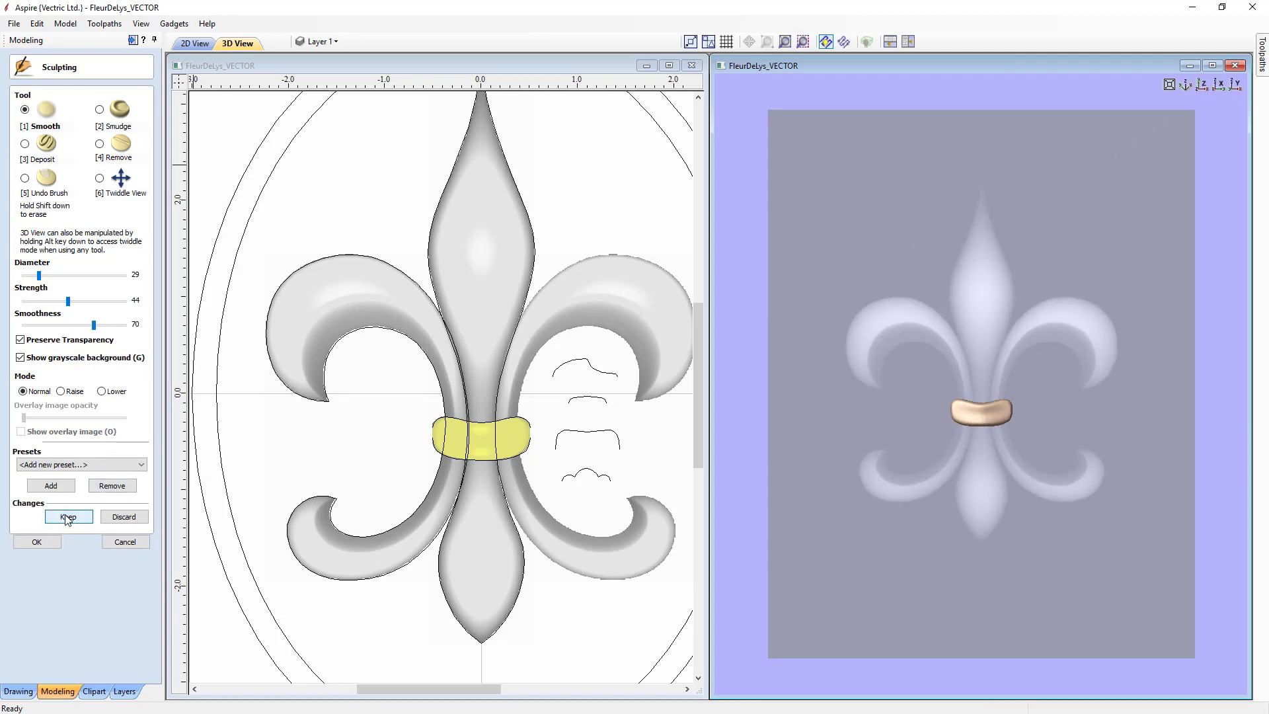
click(37, 542)
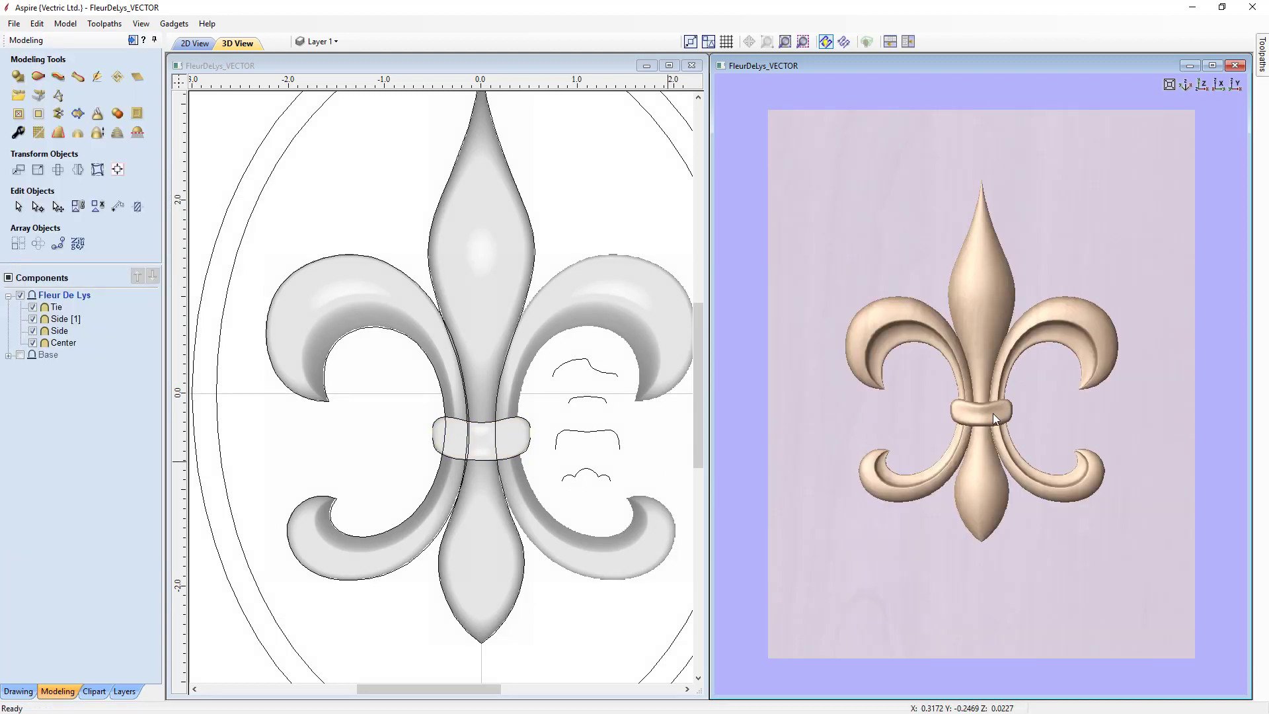
Check the smoothed band on the fleur-de-lys and make the Base level visible again.
scroll(988, 426, up, 3)
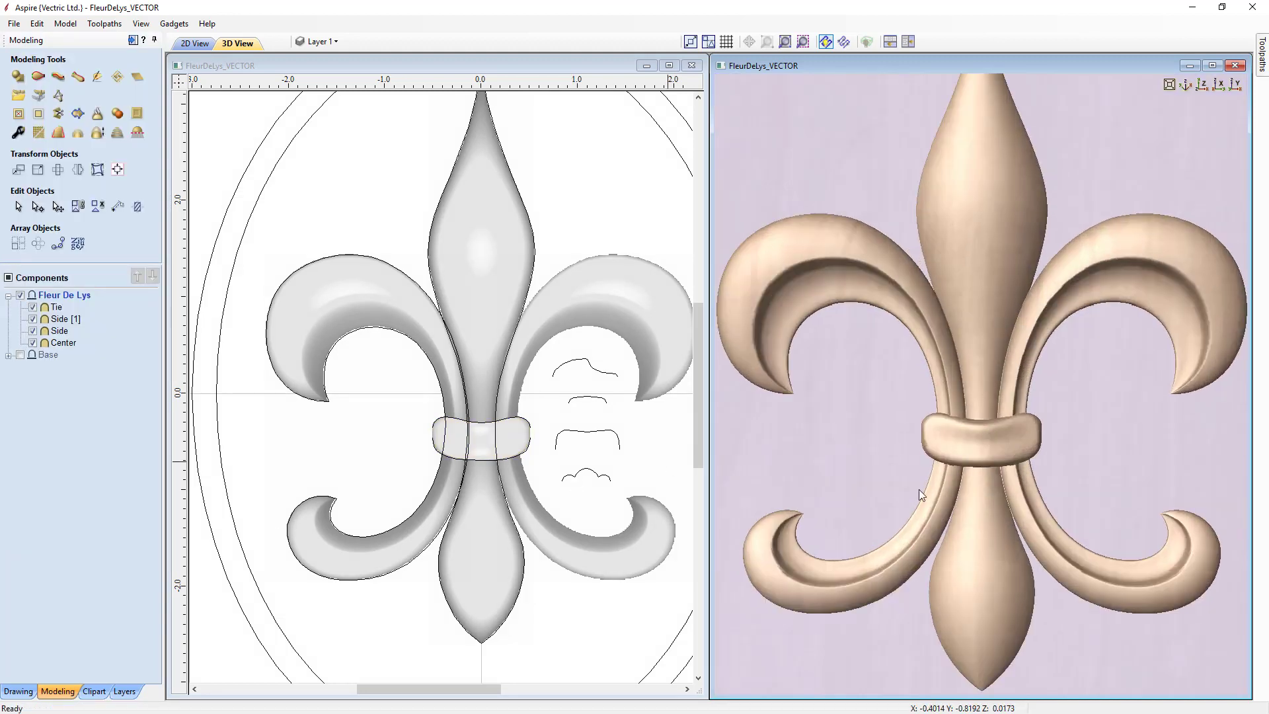
drag(869, 458, 843, 476)
scroll(843, 476, down, 3)
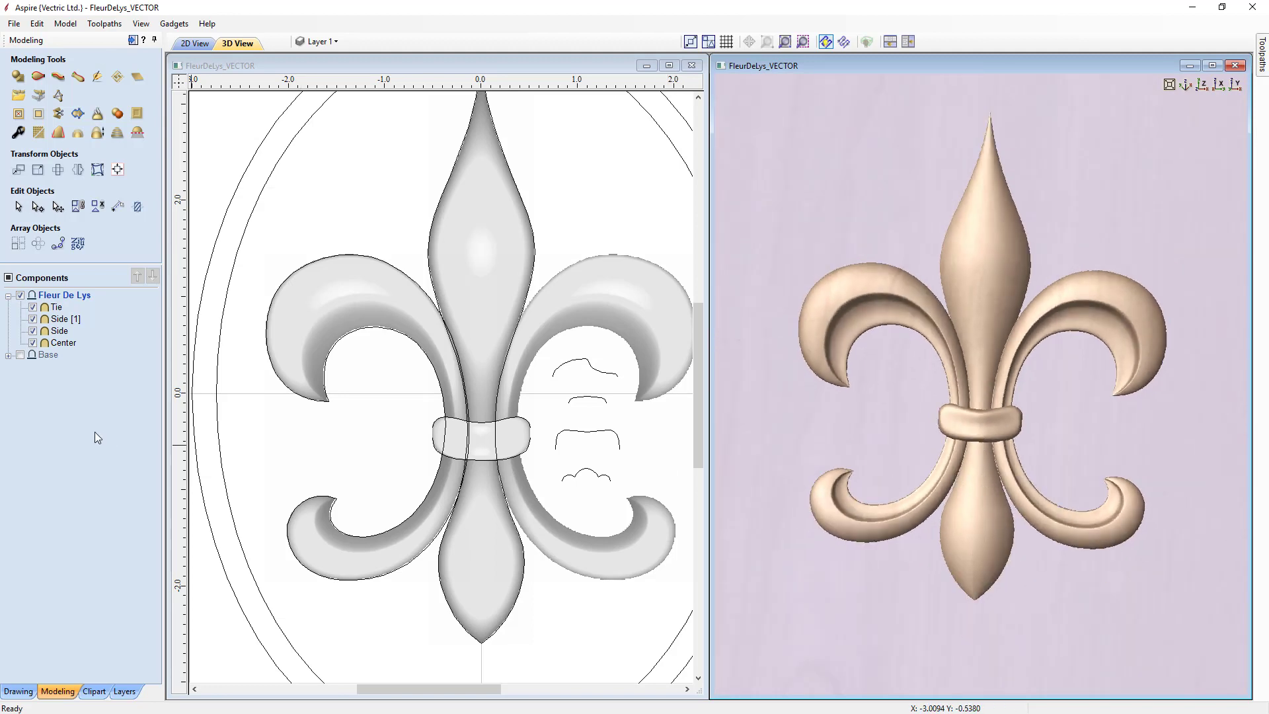
click(21, 356)
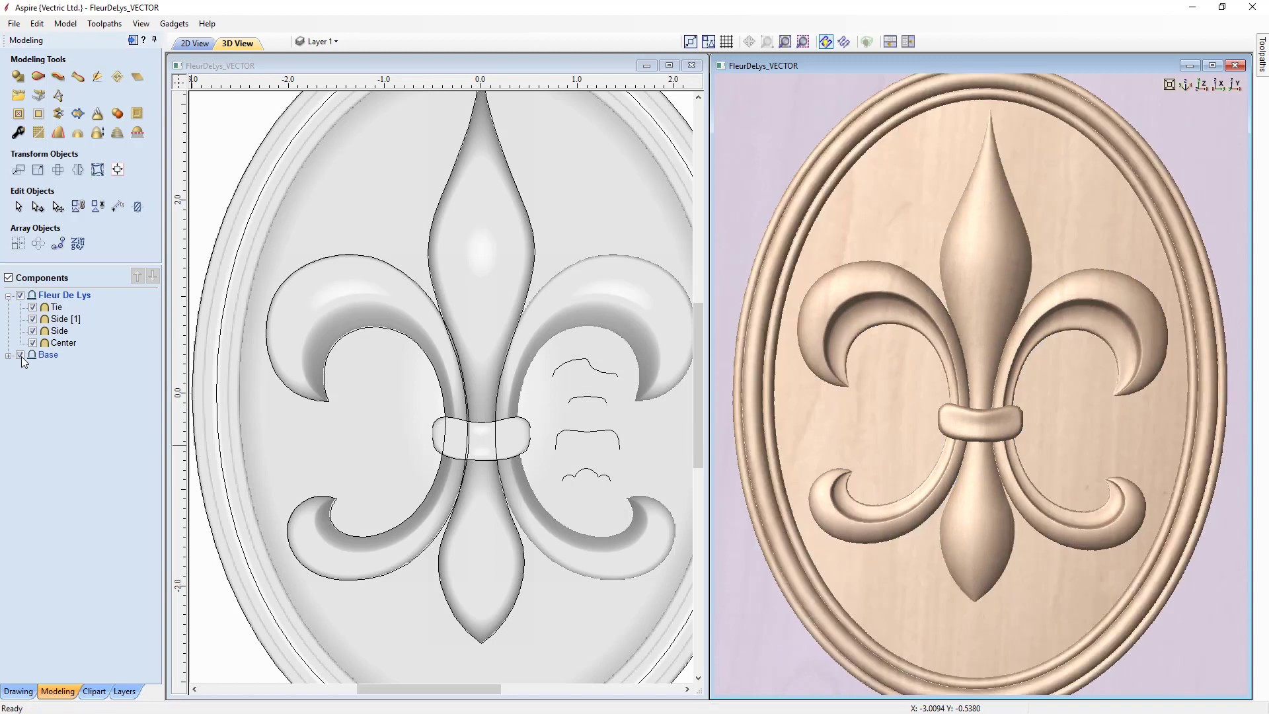
Enlarge the 3D view to fill the workspace and stretch the Center petal downward to a height of about 6.73.
scroll(840, 351, down, 2)
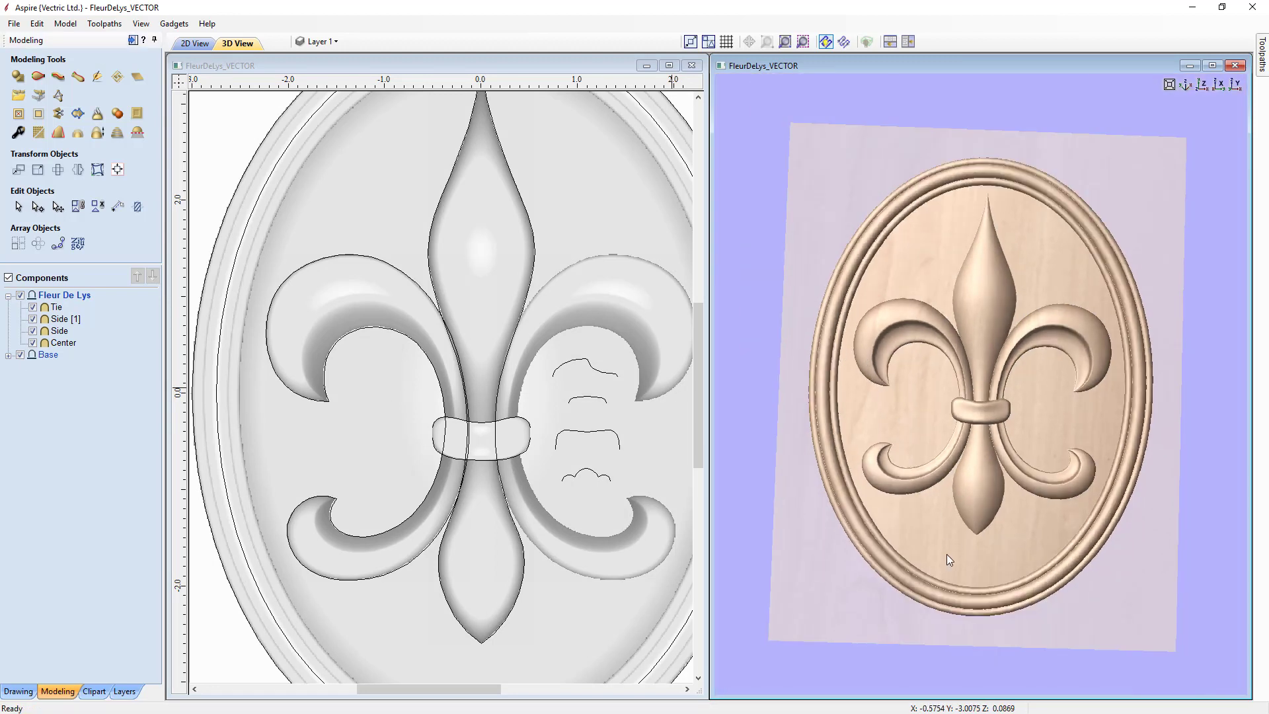
drag(958, 540, 927, 559)
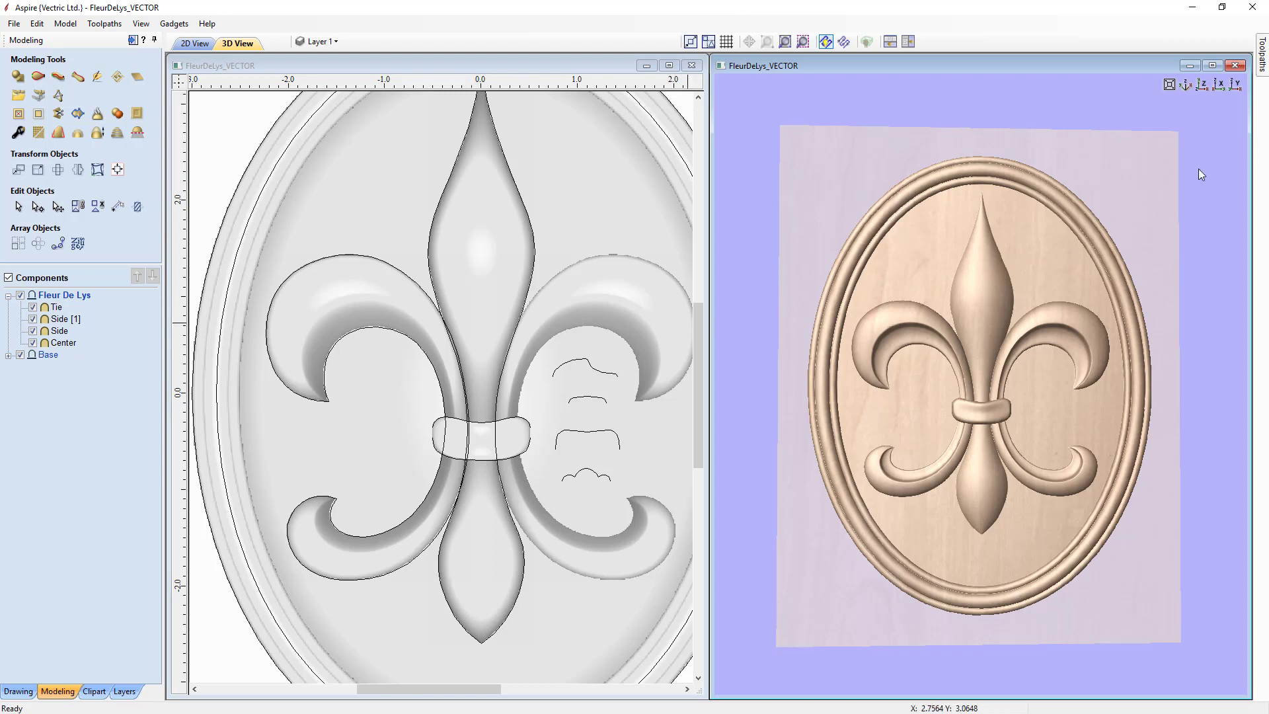
click(1212, 66)
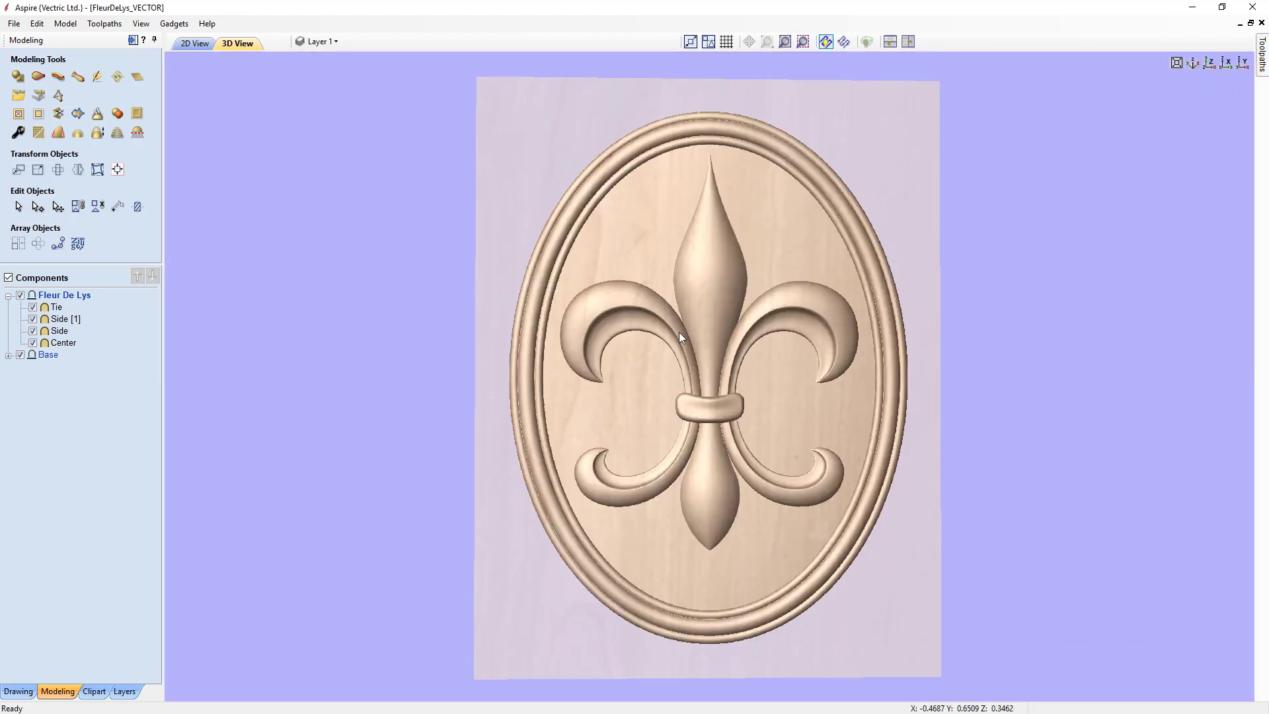
click(702, 290)
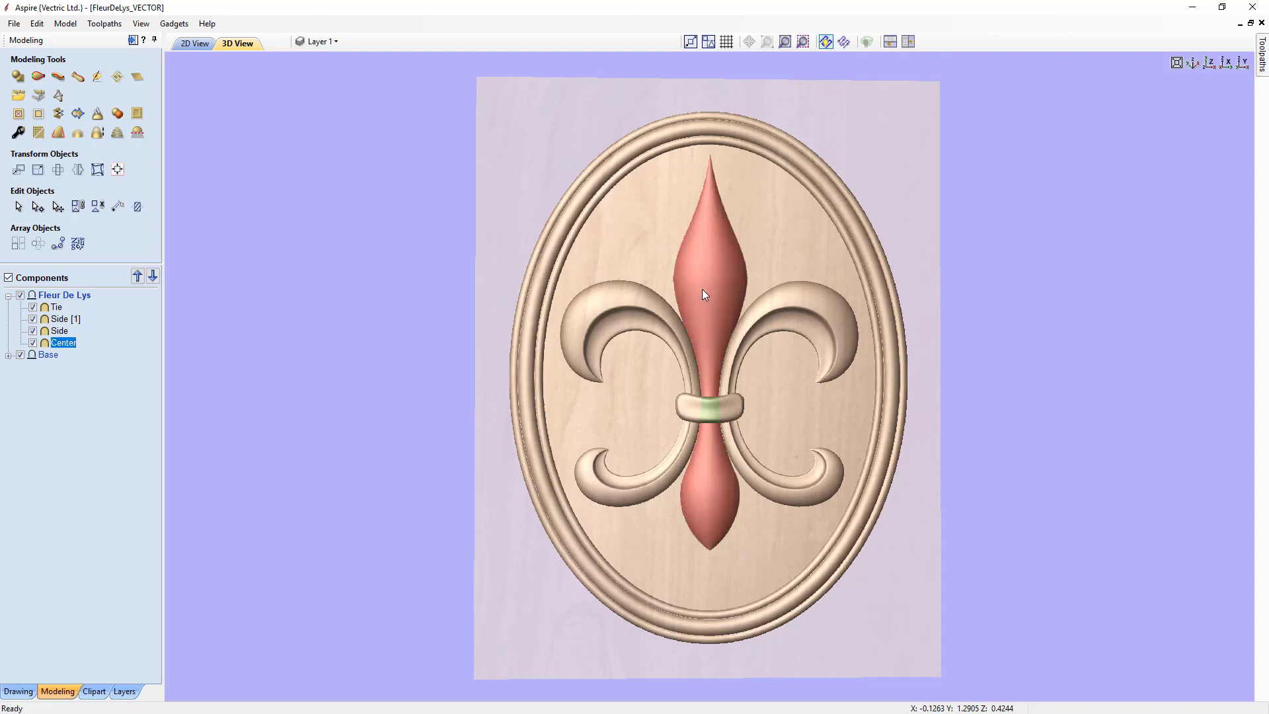
click(702, 288)
drag(710, 555, 713, 597)
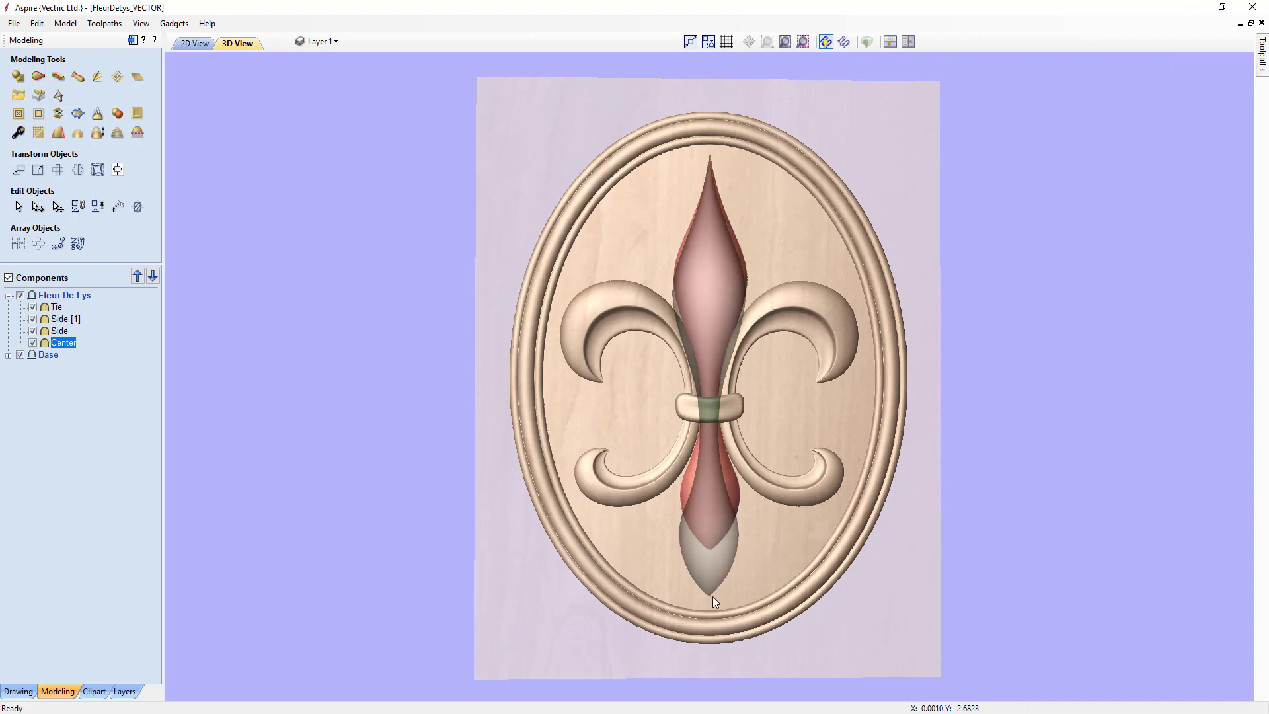
drag(712, 599, 714, 601)
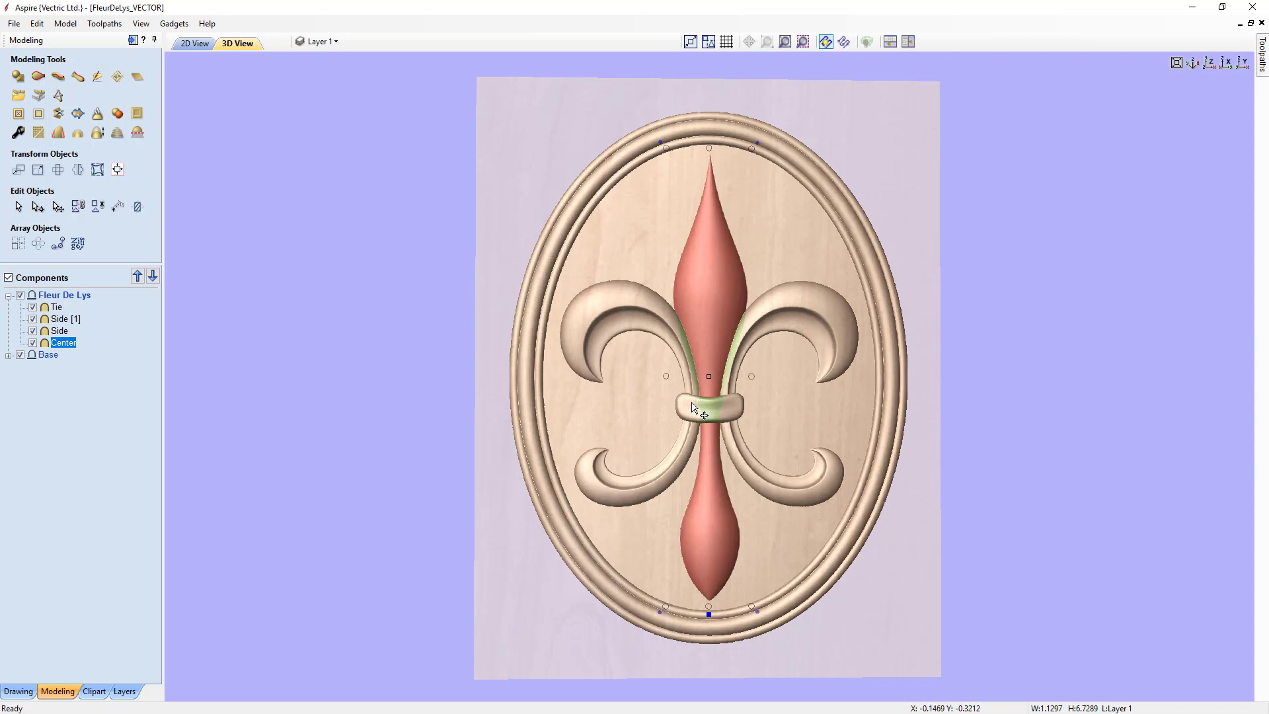
key(Escape)
Move both side scrolls and the Tie band together slightly down along the lengthened center petal.
click(624, 317)
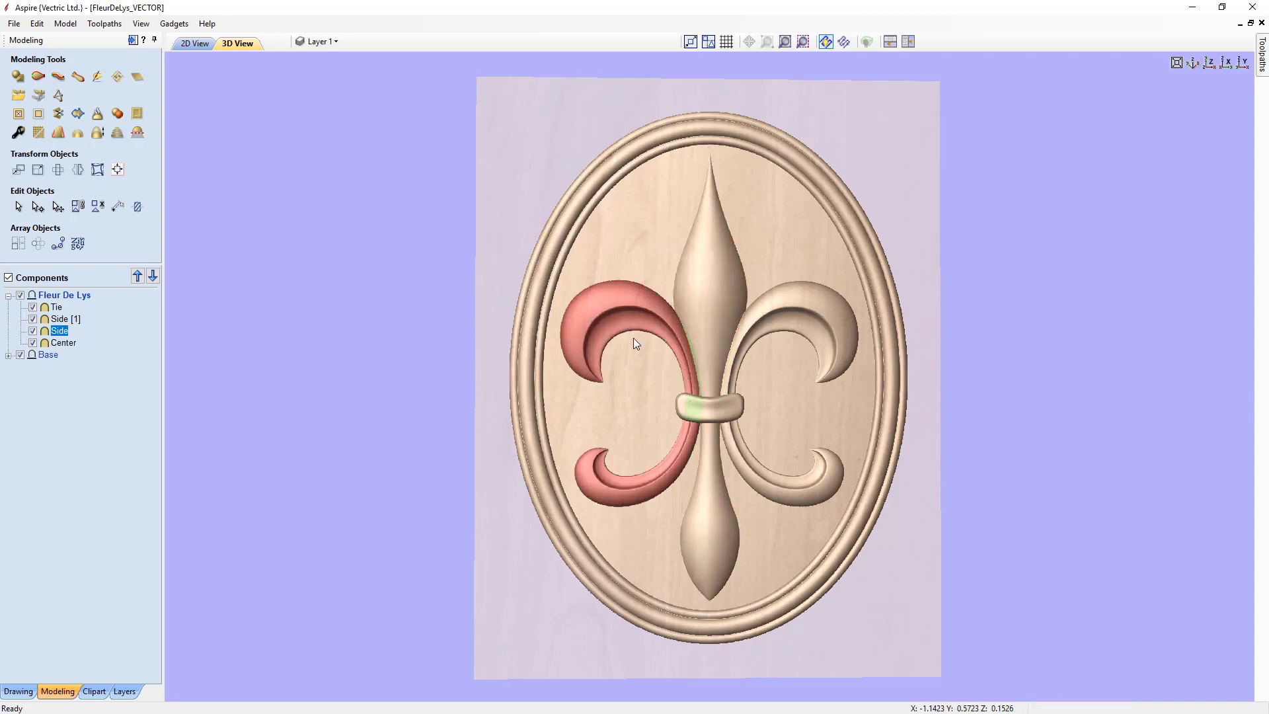
shift+click(723, 410)
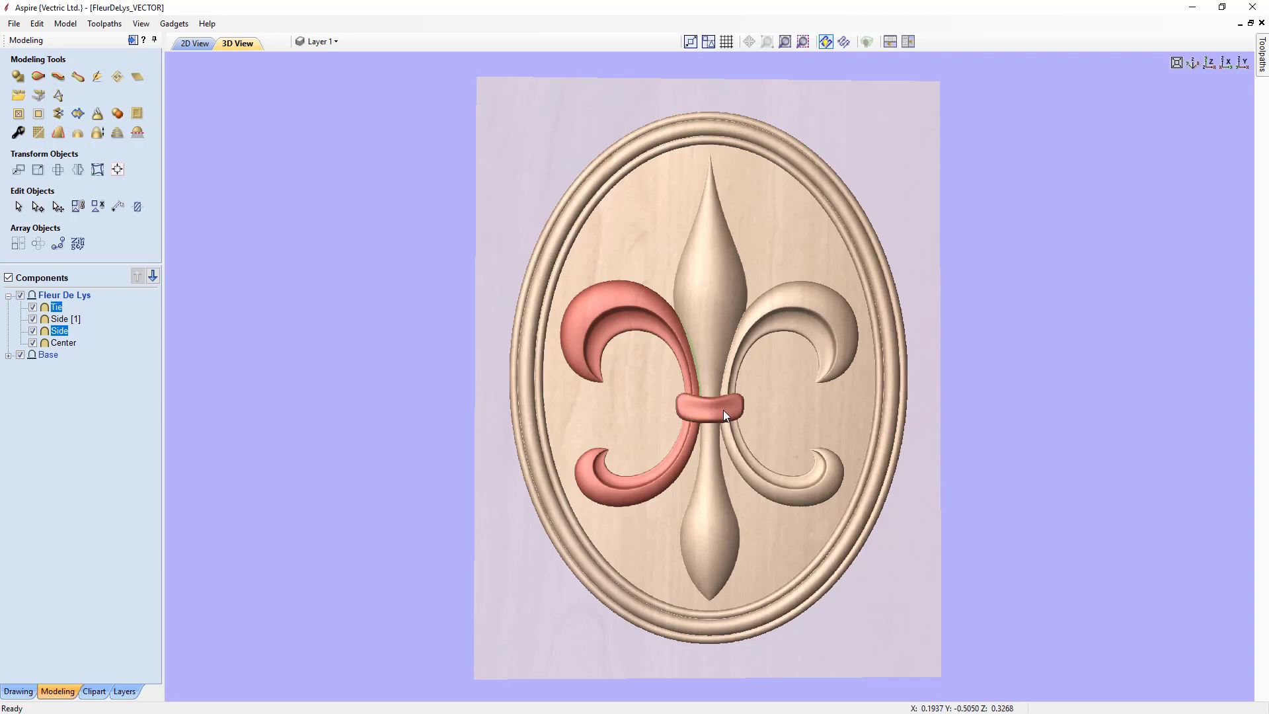
shift+click(786, 316)
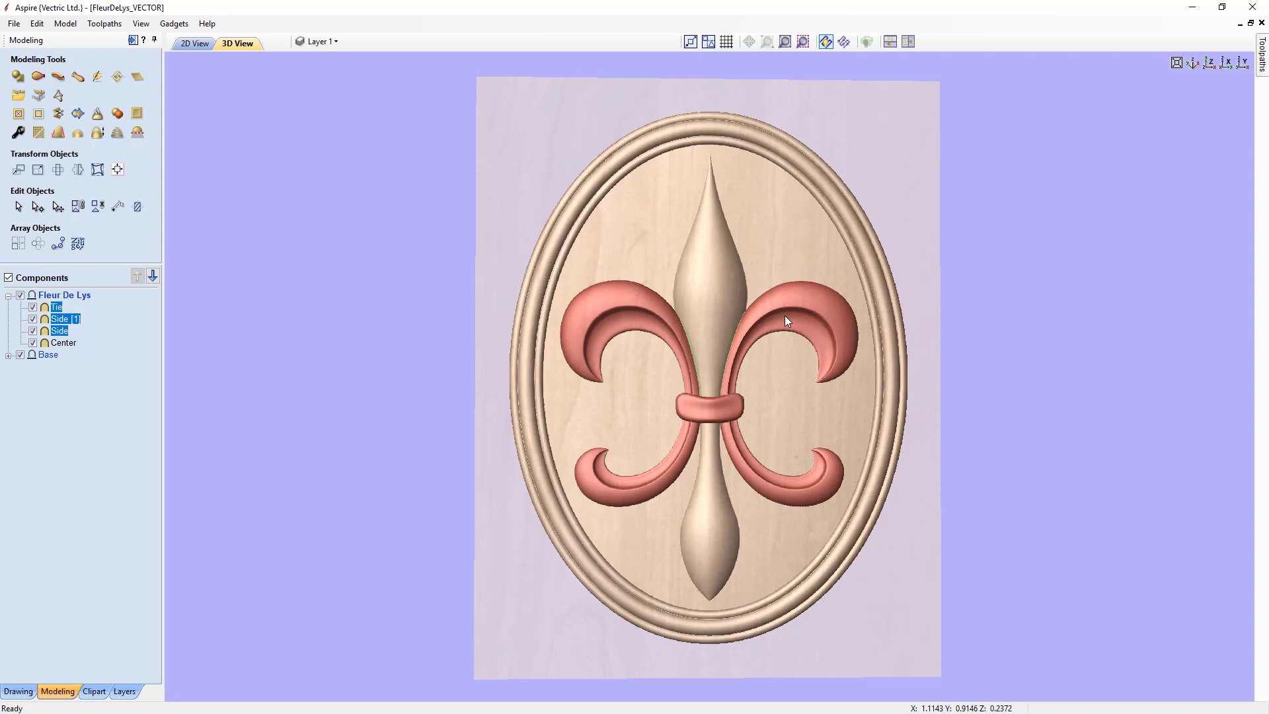
click(784, 316)
mouse_move(709, 394)
mouse_down()
mouse_move(712, 414)
mouse_move(707, 395)
mouse_move(658, 394)
mouse_move(709, 390)
mouse_move(710, 415)
mouse_up()
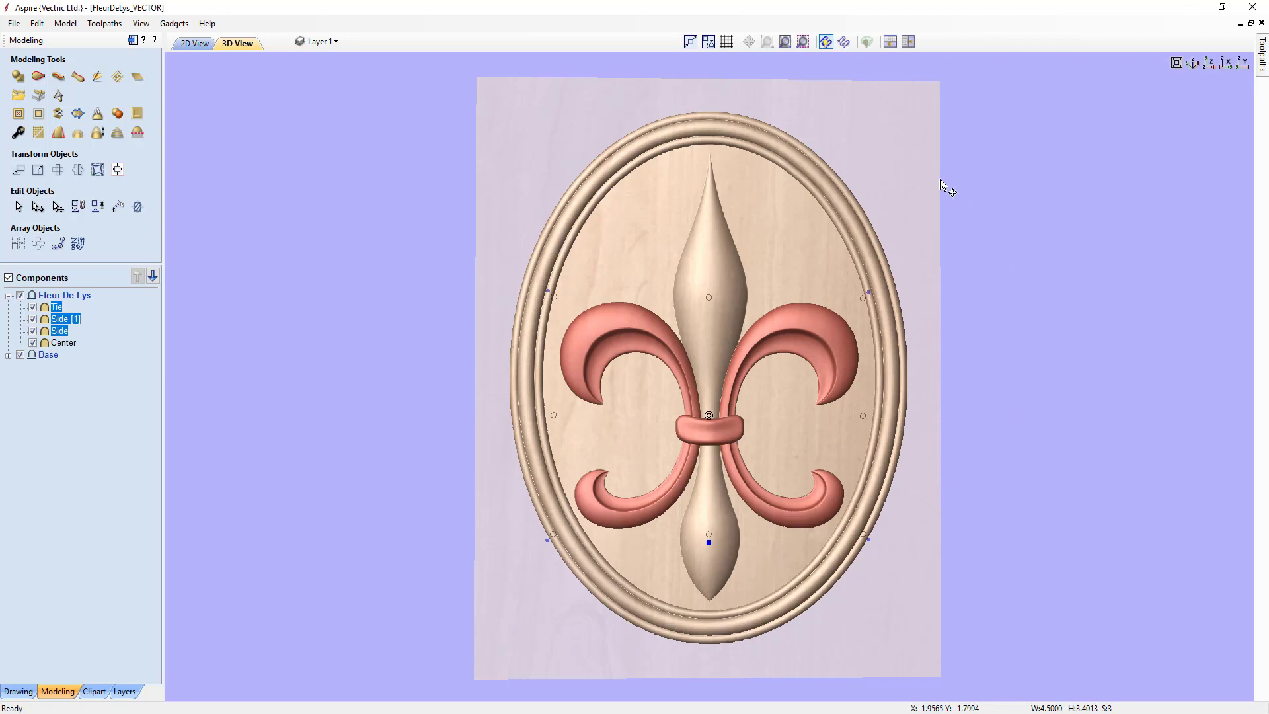
click(907, 168)
click(1208, 64)
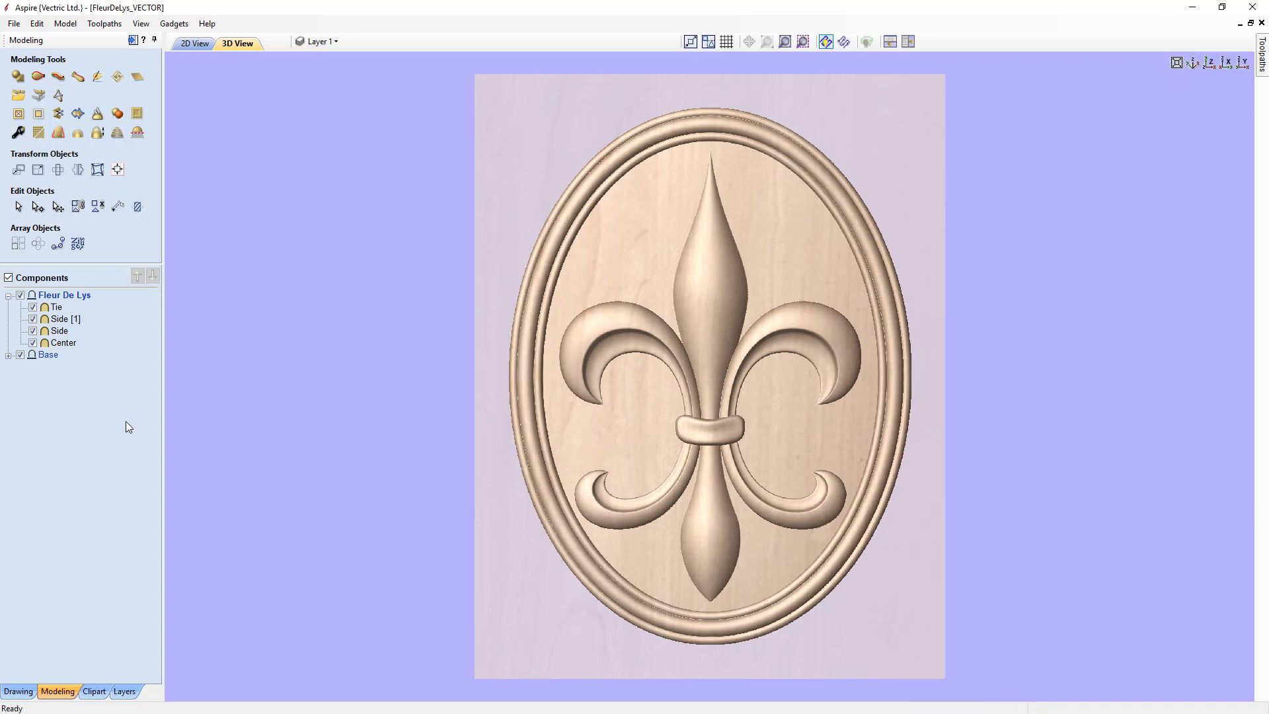
Expand the Base level to list its components and review the whole plaque at an angle and from straight above.
click(8, 356)
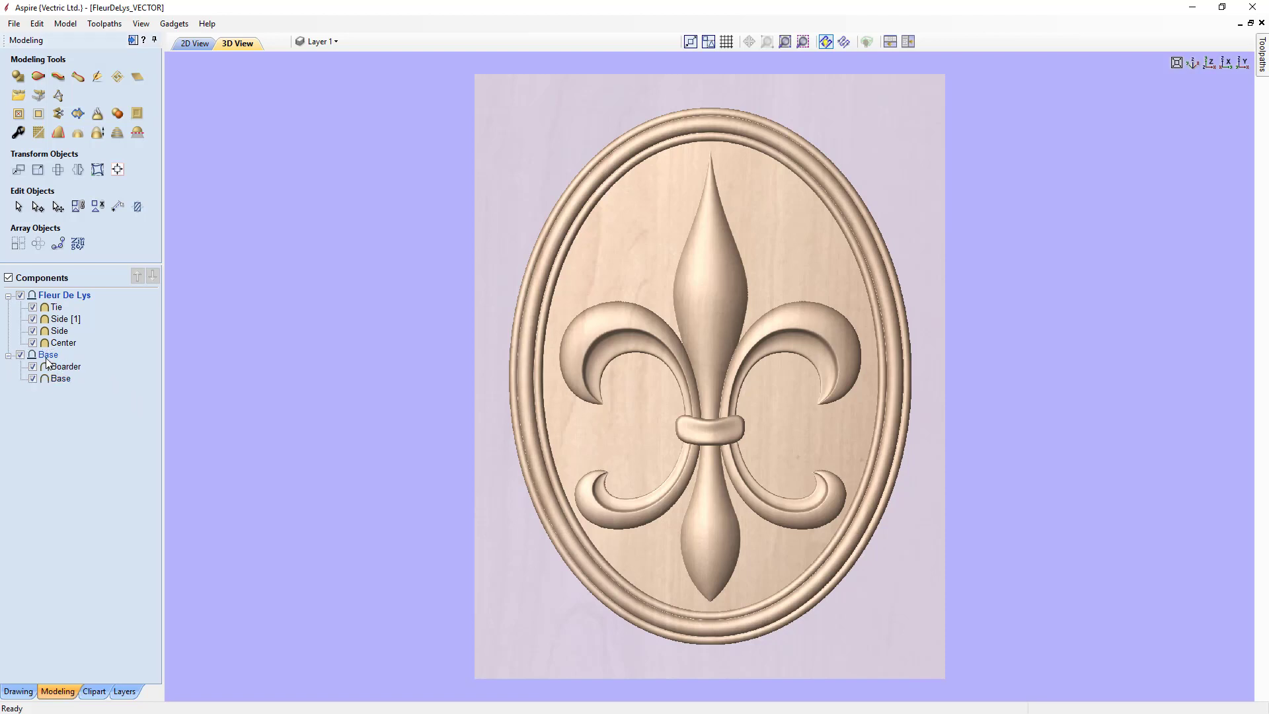
mouse_move(39, 298)
drag(529, 617, 595, 581)
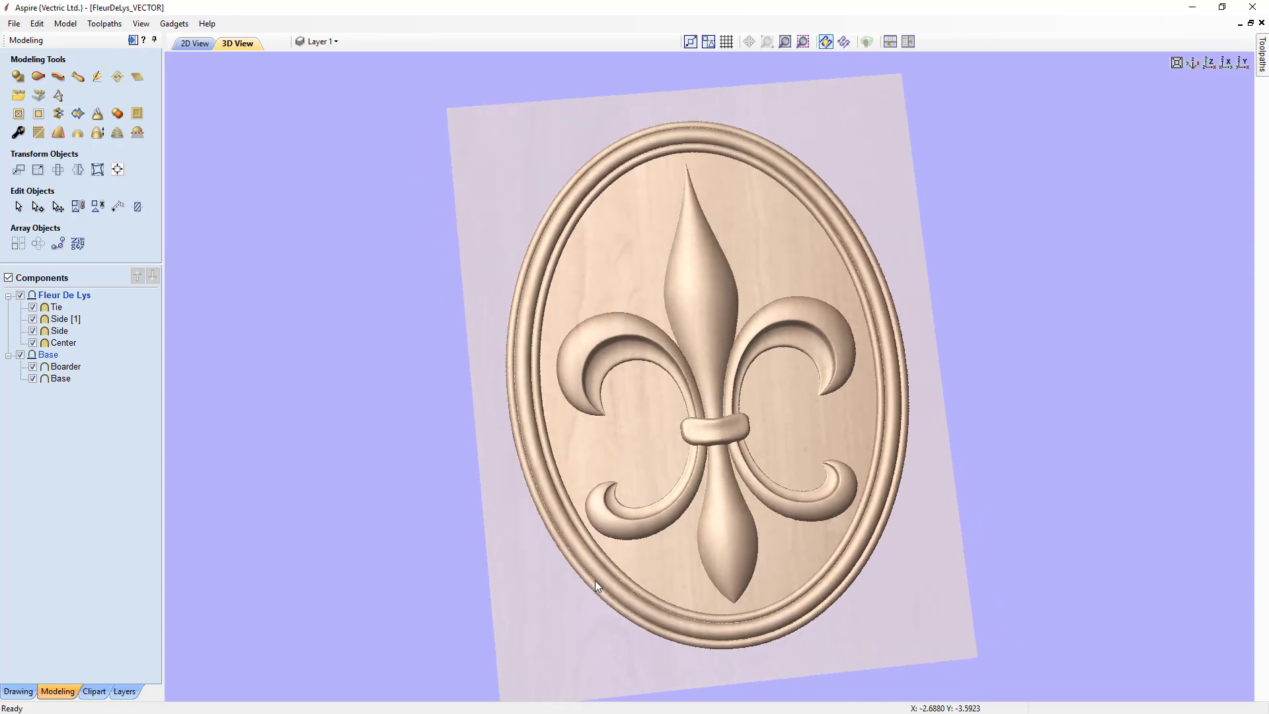
click(1209, 64)
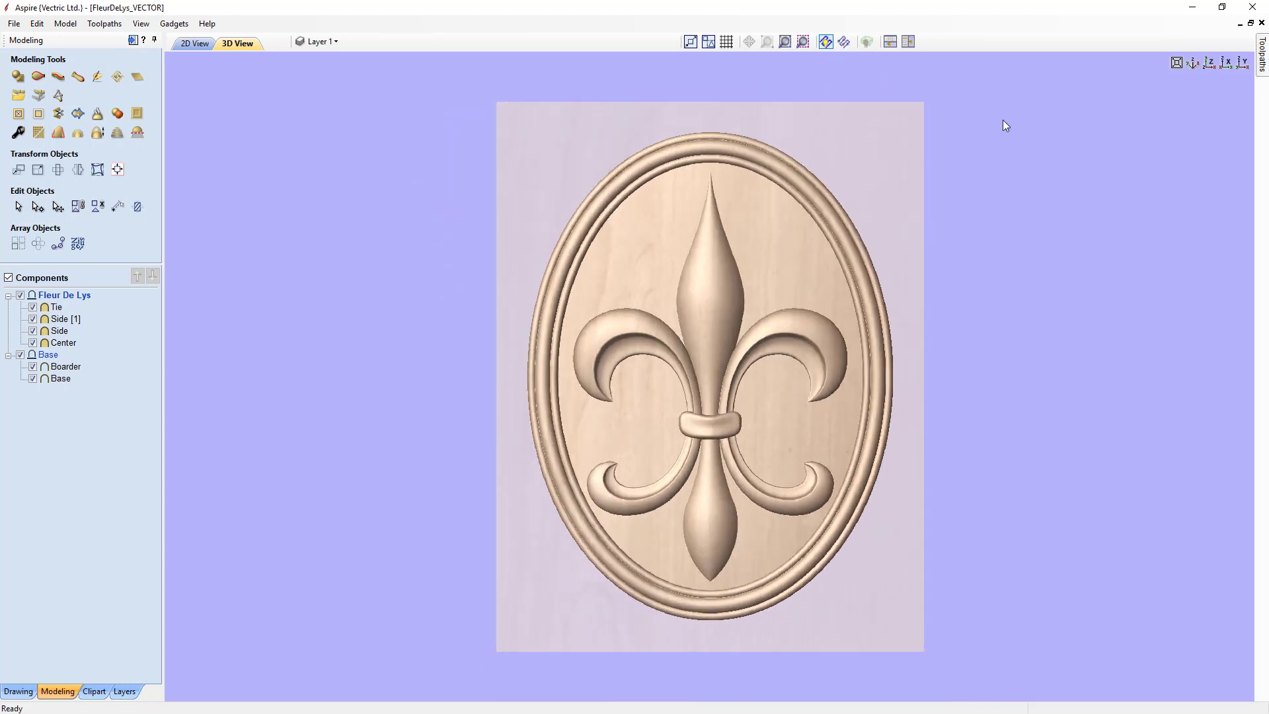